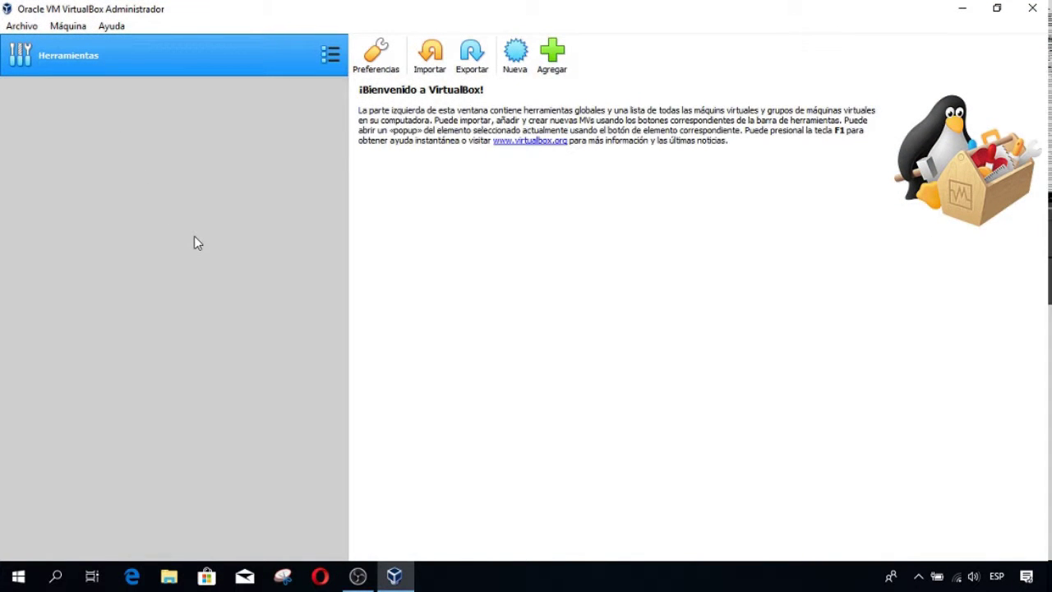
- View the VirtualBox version information from the Help menu, then close it
{"action": "left_click", "coordinate": [116, 27]}
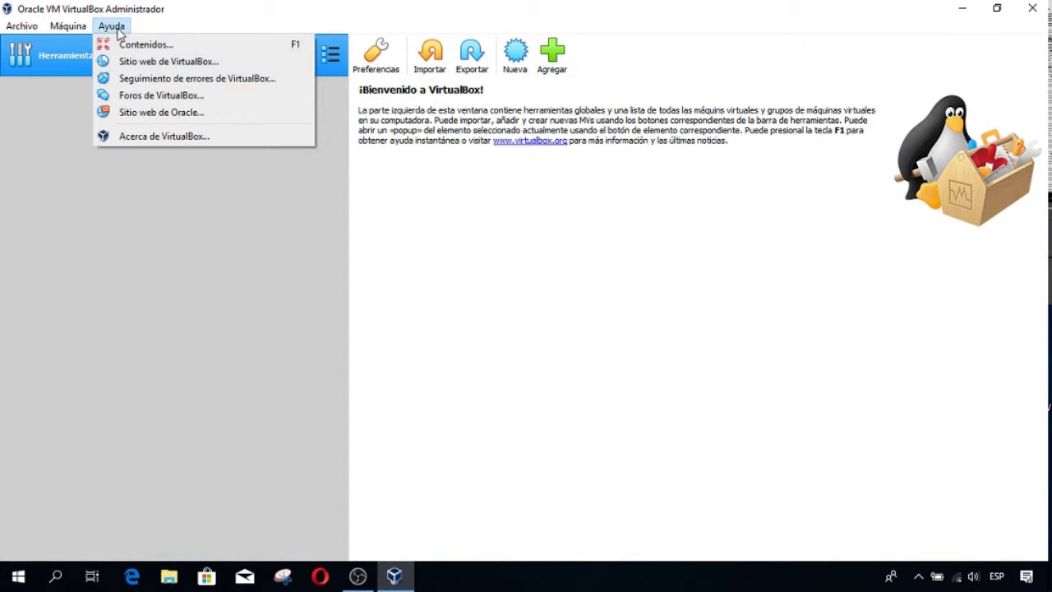
{"action": "left_click", "coordinate": [170, 137]}
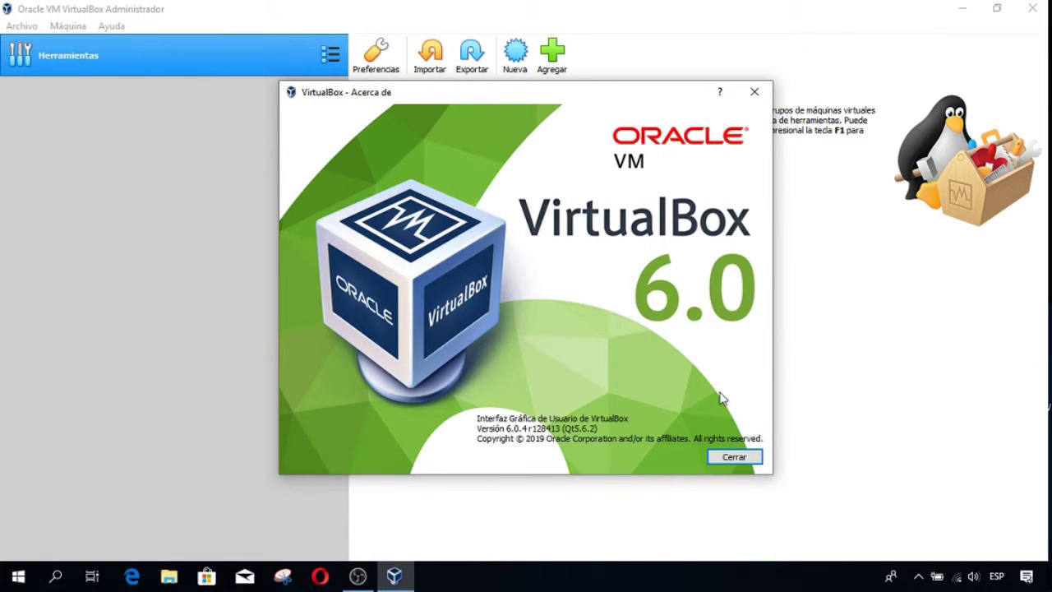
{"action": "left_click", "coordinate": [732, 458]}
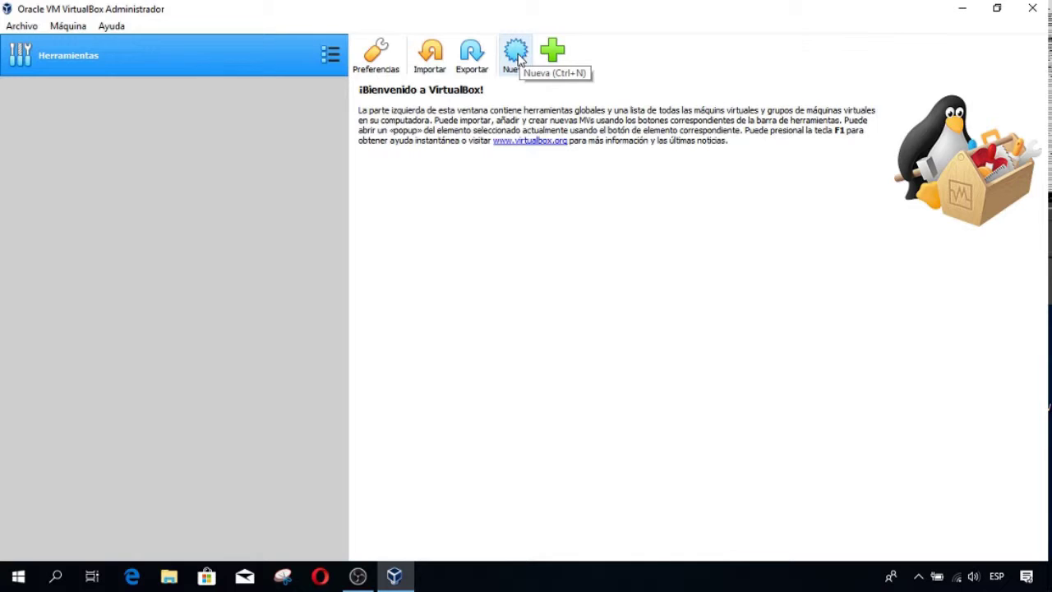
- Begin a new VM named 'Windows 10' (Windows 10 64-bit) and advance to the memory step
{"action": "left_click", "coordinate": [516, 53]}
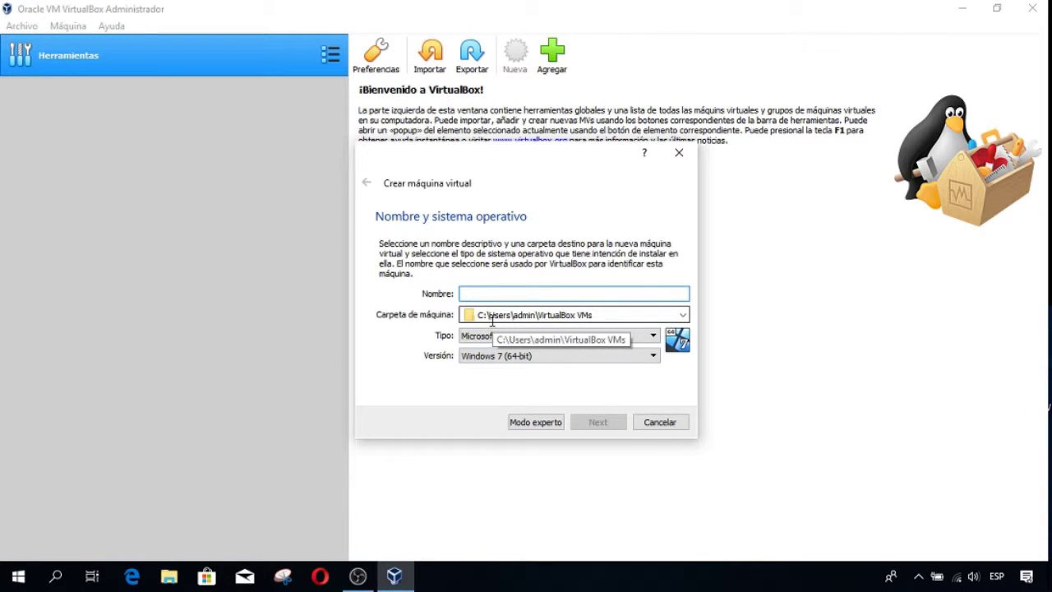
{"action": "type", "text": "Win"}
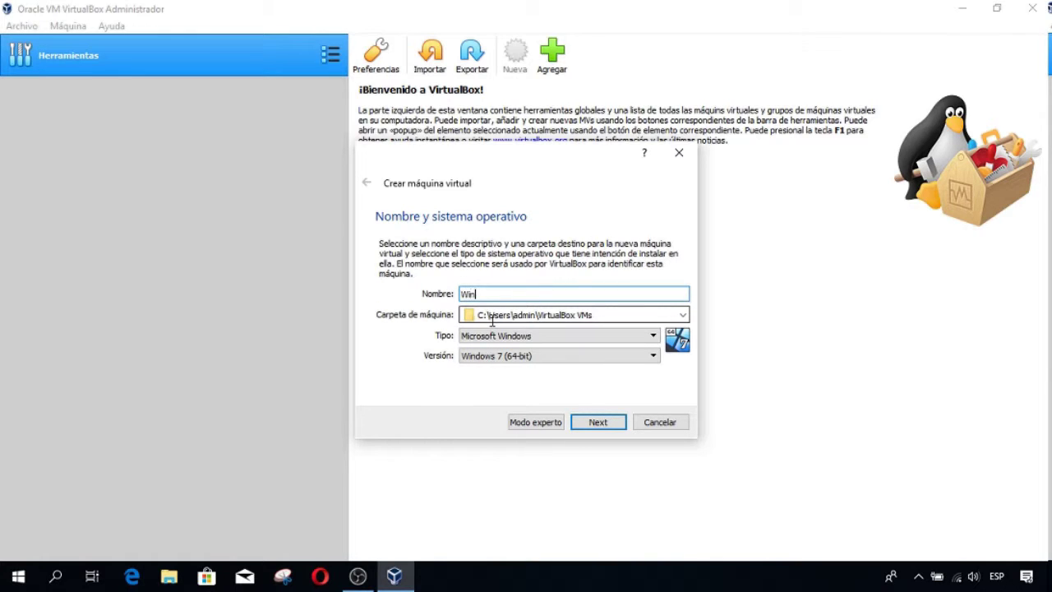
{"action": "type", "text": "dows"}
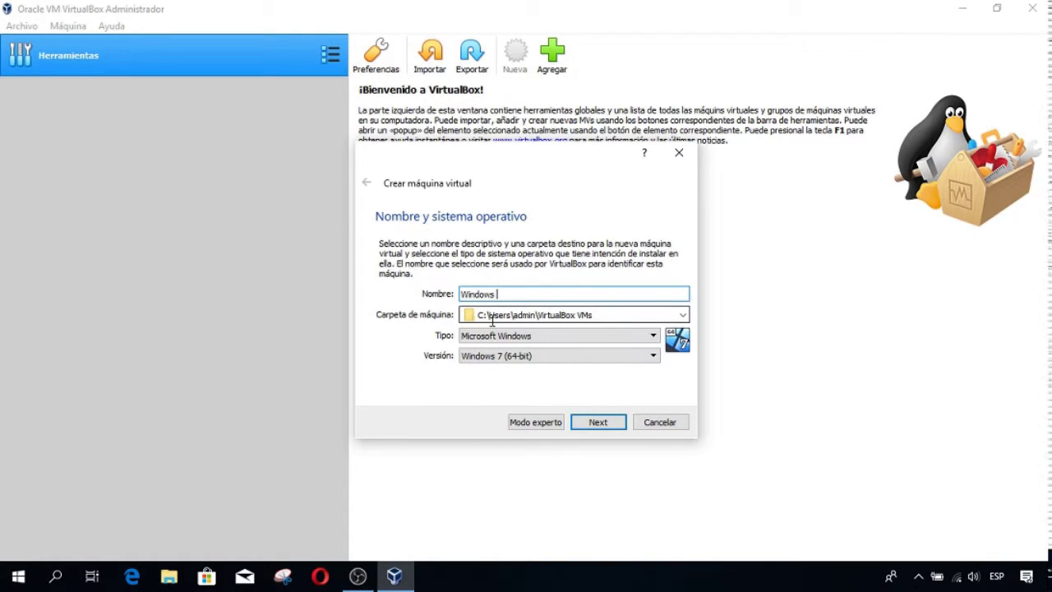
{"action": "type", "text": " 10"}
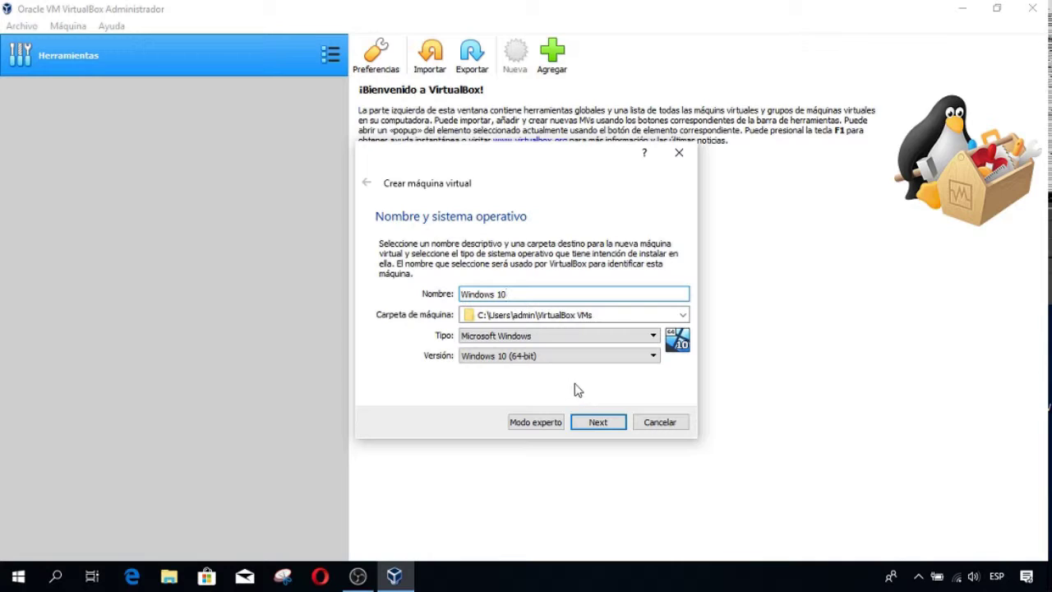
{"action": "left_click", "coordinate": [598, 424]}
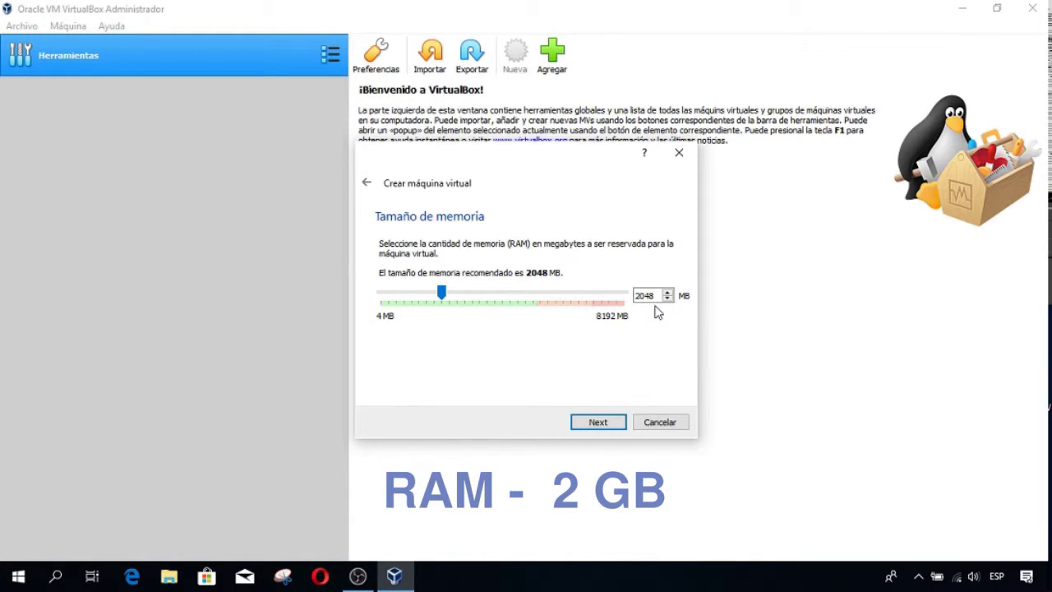
- Keep 2048 MB memory and add a new dynamically allocated 500 GB VDI hard disk
{"action": "left_click", "coordinate": [593, 425]}
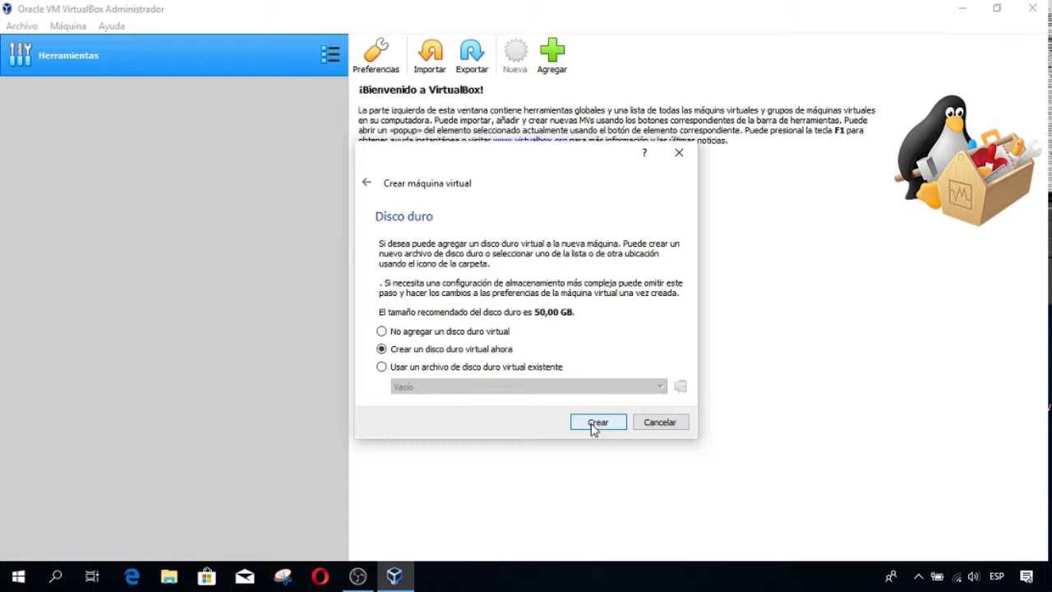
{"action": "left_click", "coordinate": [597, 423]}
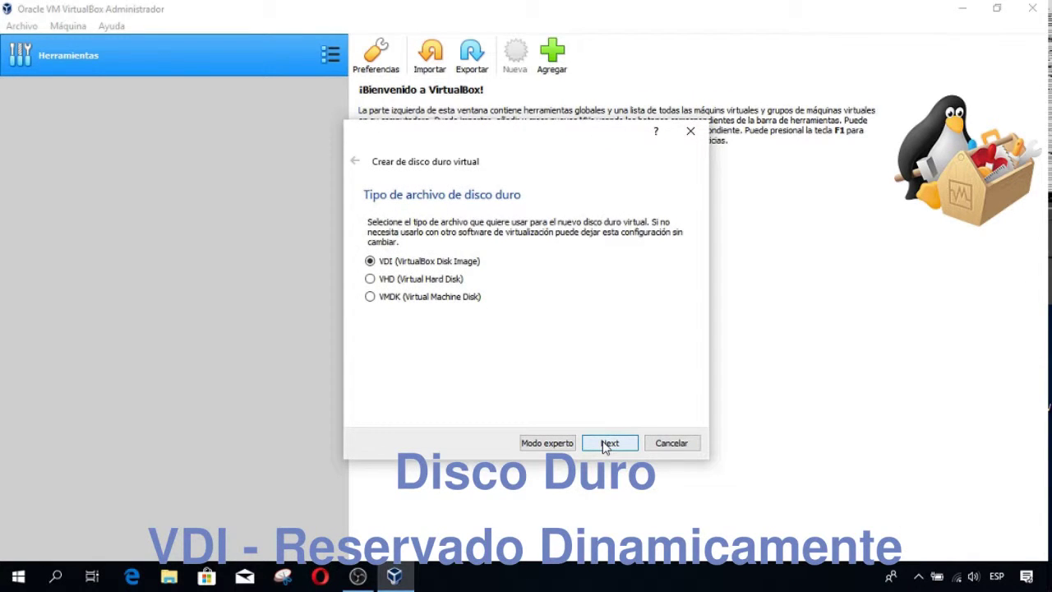
{"action": "left_click", "coordinate": [606, 444]}
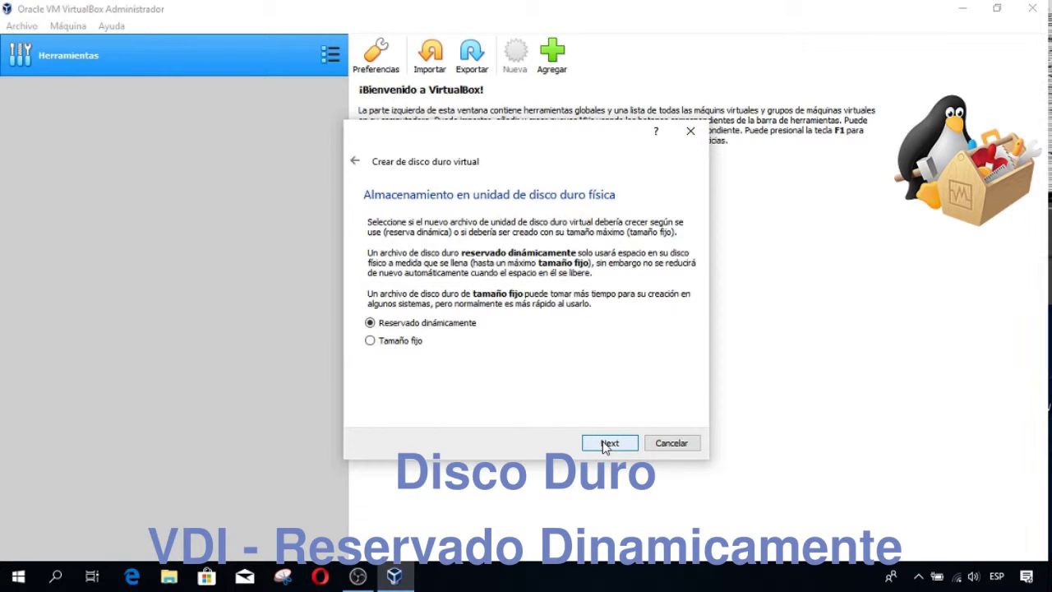
{"action": "left_click", "coordinate": [606, 444]}
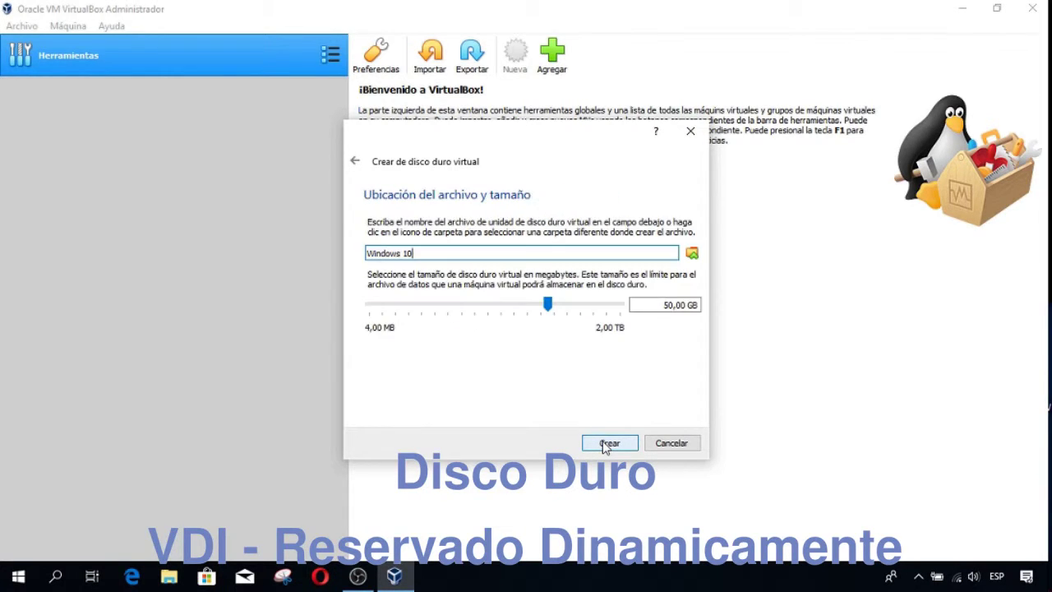
{"action": "left_click", "coordinate": [668, 305]}
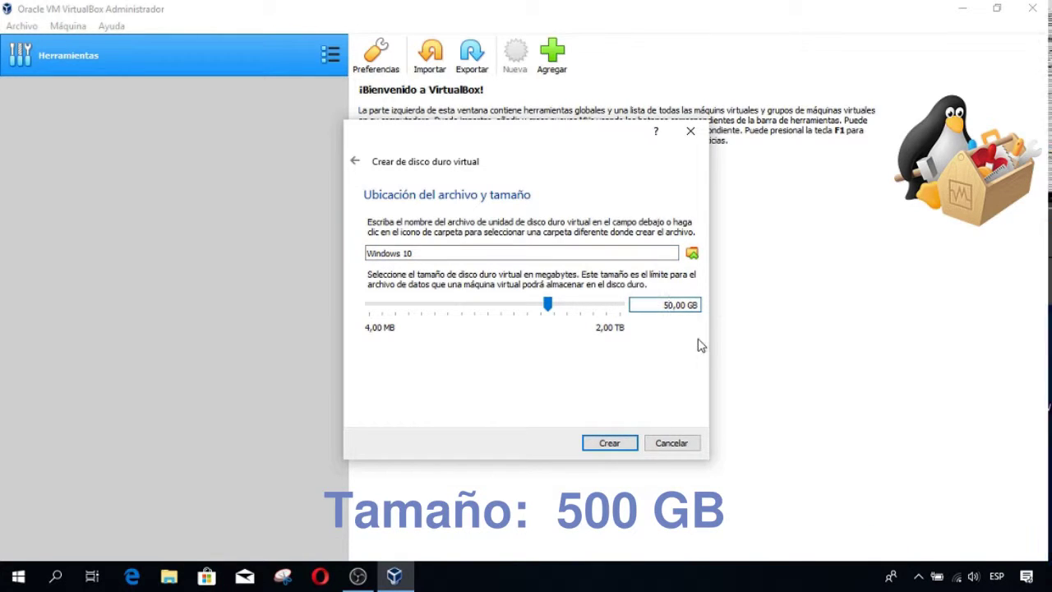
{"action": "type", "text": "0"}
{"action": "left_click", "coordinate": [612, 444]}
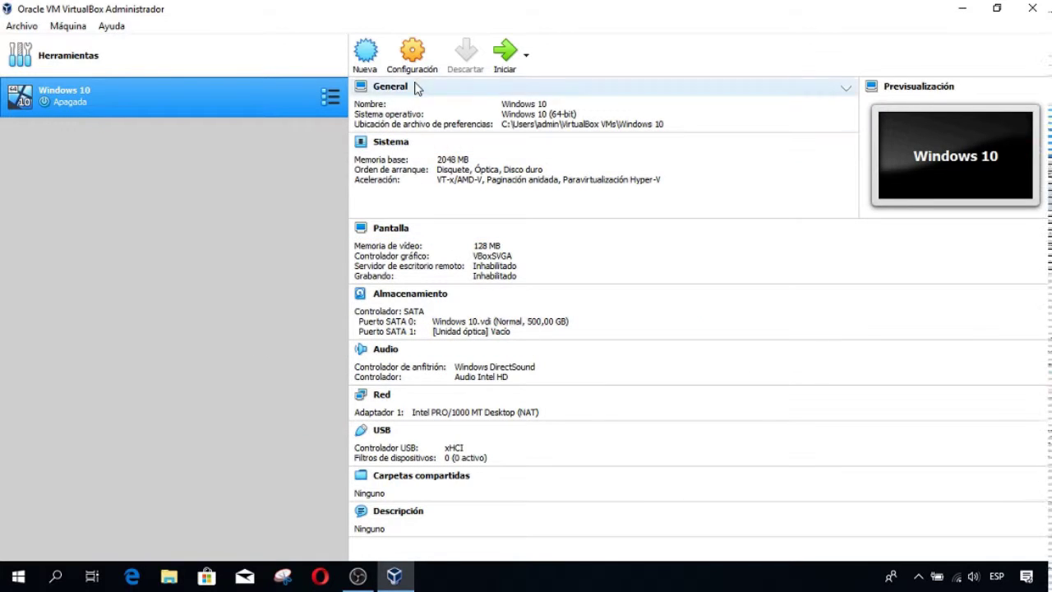
- In the machine's System settings, drop floppy from the boot order and enable EFI
{"action": "left_click", "coordinate": [417, 56]}
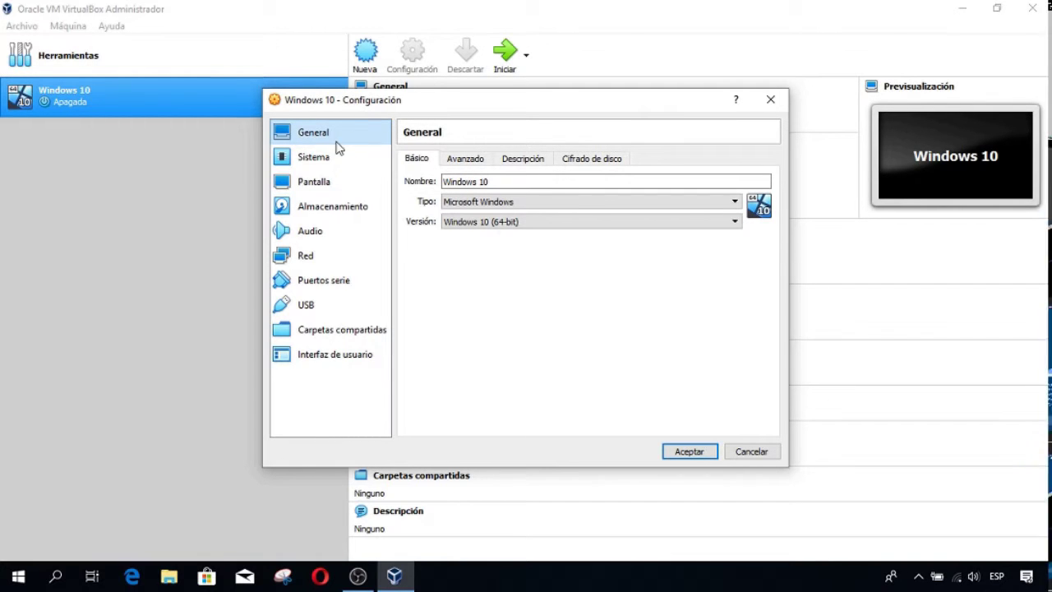
{"action": "left_click", "coordinate": [312, 158]}
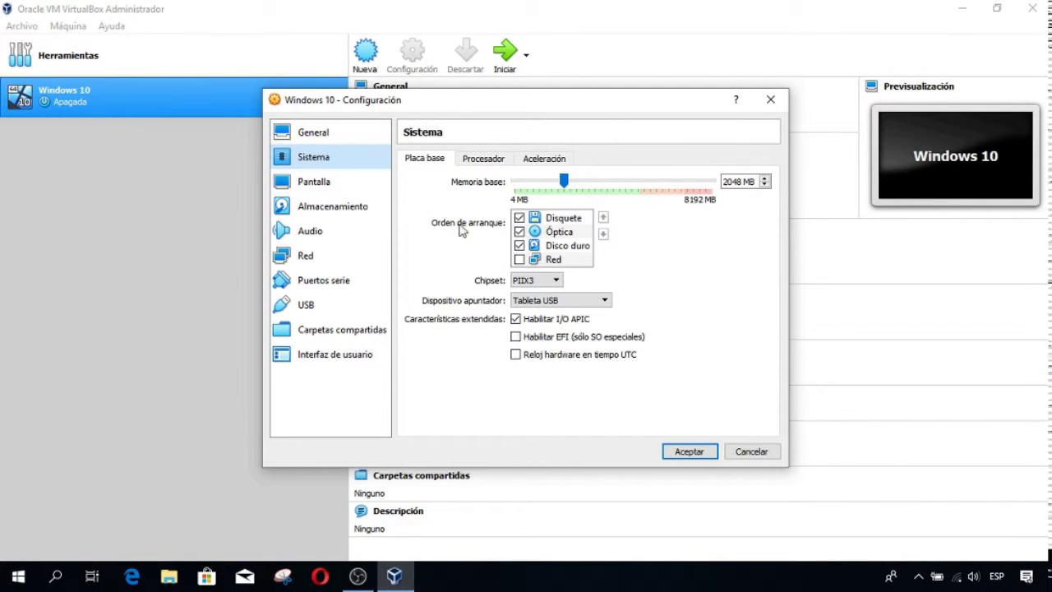
{"action": "left_click", "coordinate": [519, 218]}
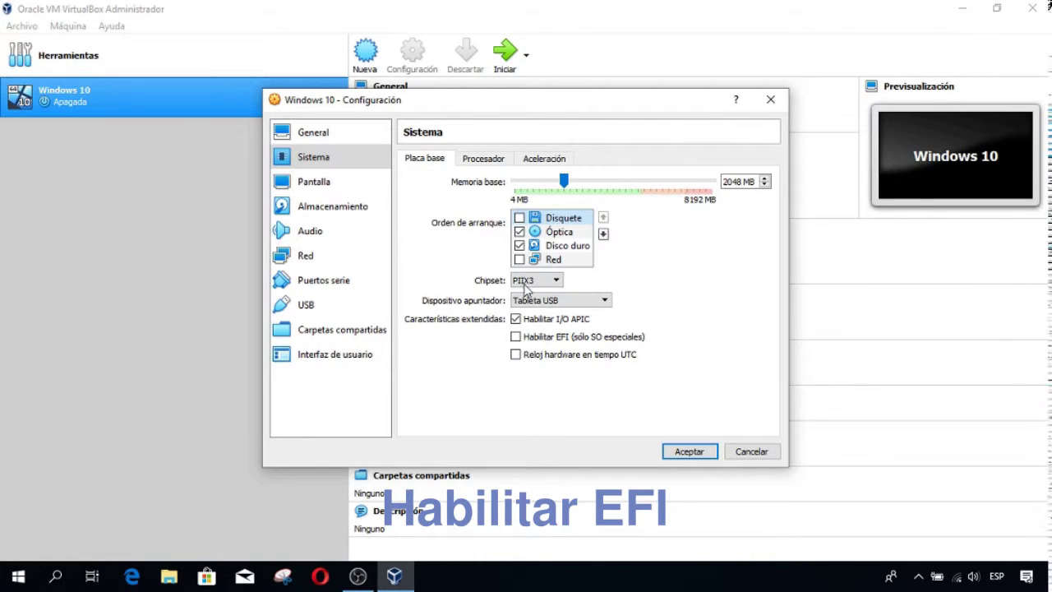
{"action": "left_click", "coordinate": [516, 338]}
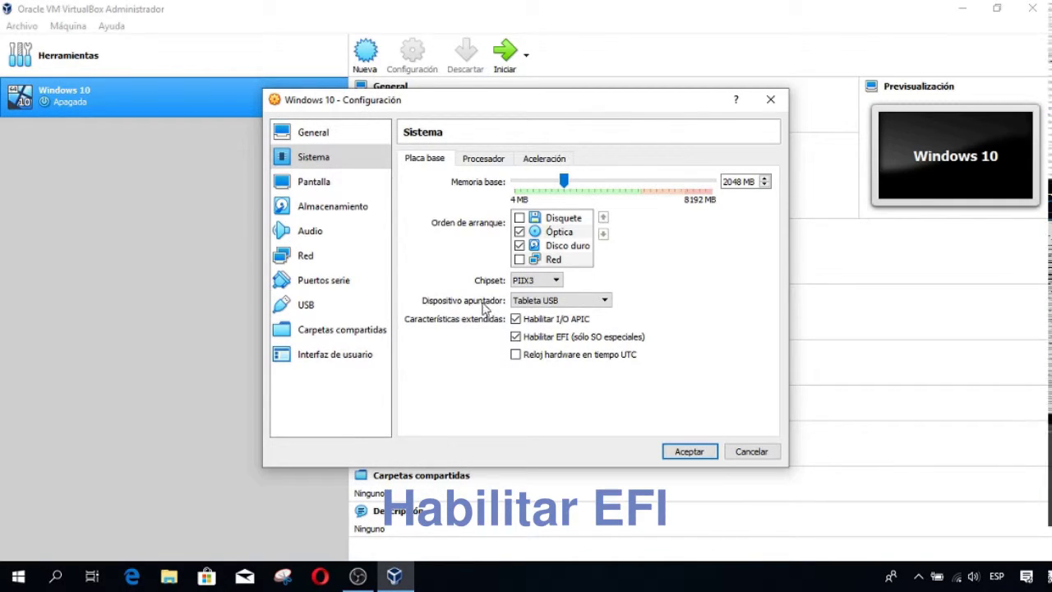
- Give the machine 2 processors with PAE/NX enabled and review the acceleration settings
{"action": "left_click", "coordinate": [484, 159]}
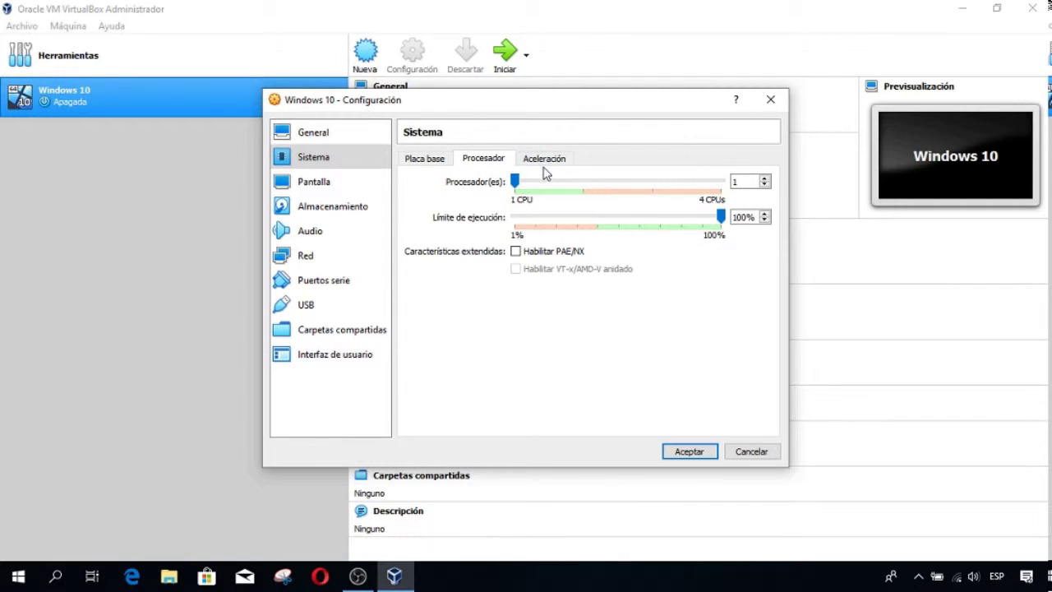
{"action": "left_click", "coordinate": [767, 178]}
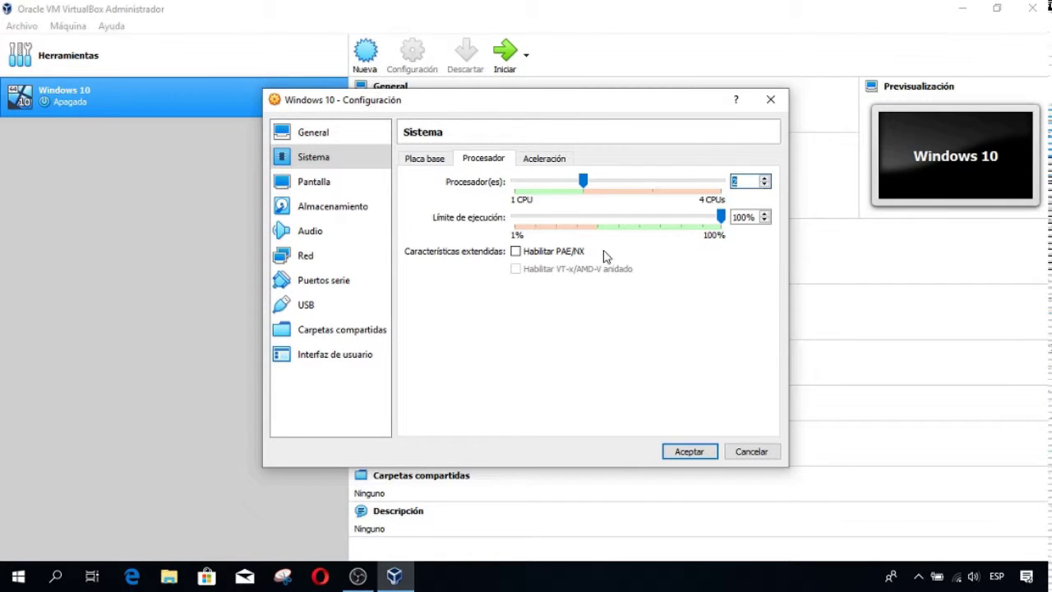
{"action": "left_click", "coordinate": [516, 251]}
{"action": "left_click", "coordinate": [544, 161]}
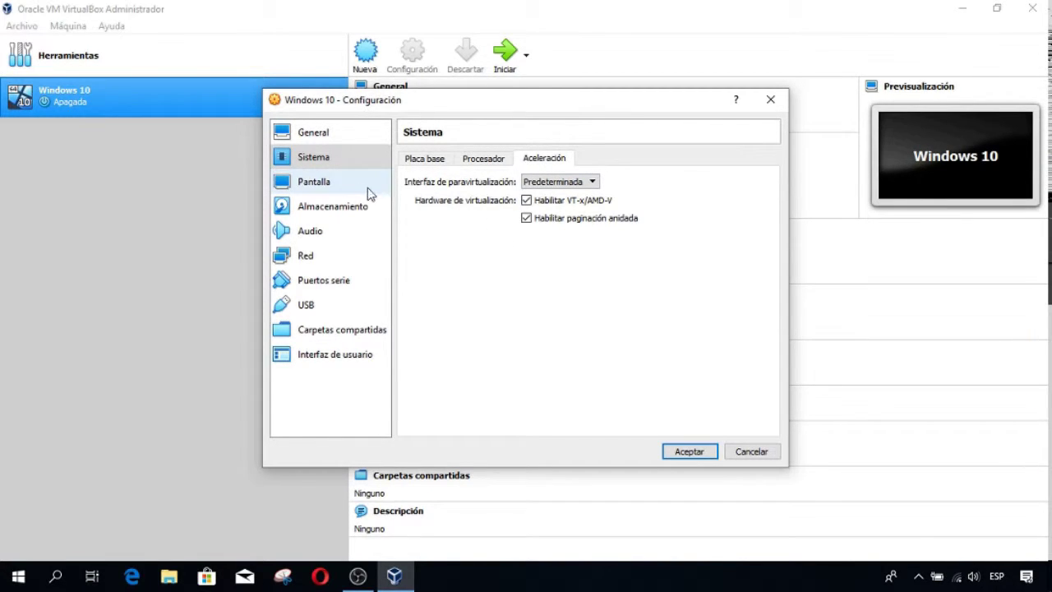
- Set the graphics controller to VMSVGA, enable 2D video acceleration, and save the settings
{"action": "left_click", "coordinate": [314, 184]}
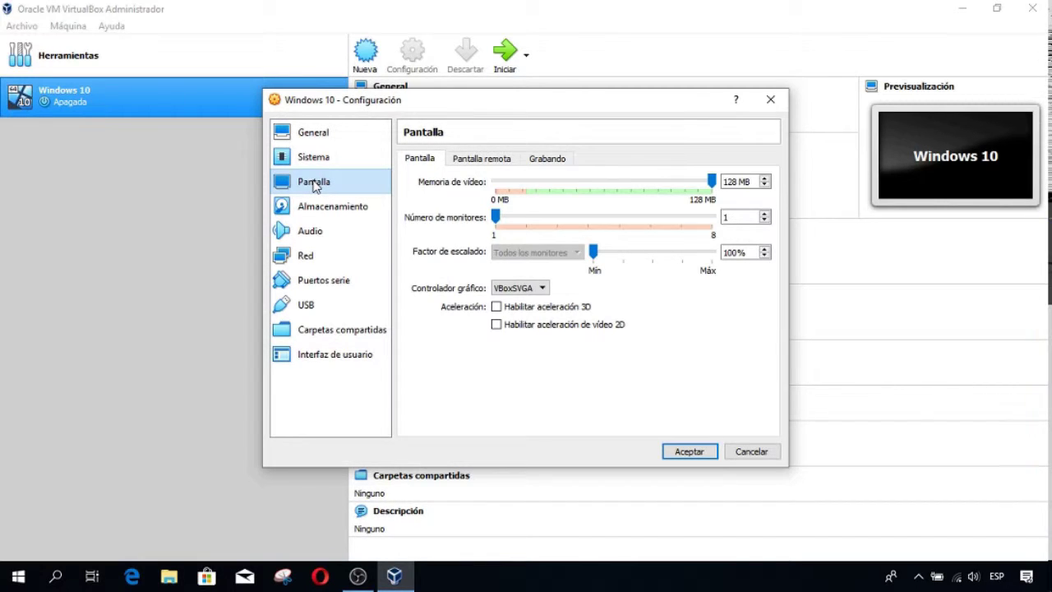
{"action": "left_click", "coordinate": [544, 288]}
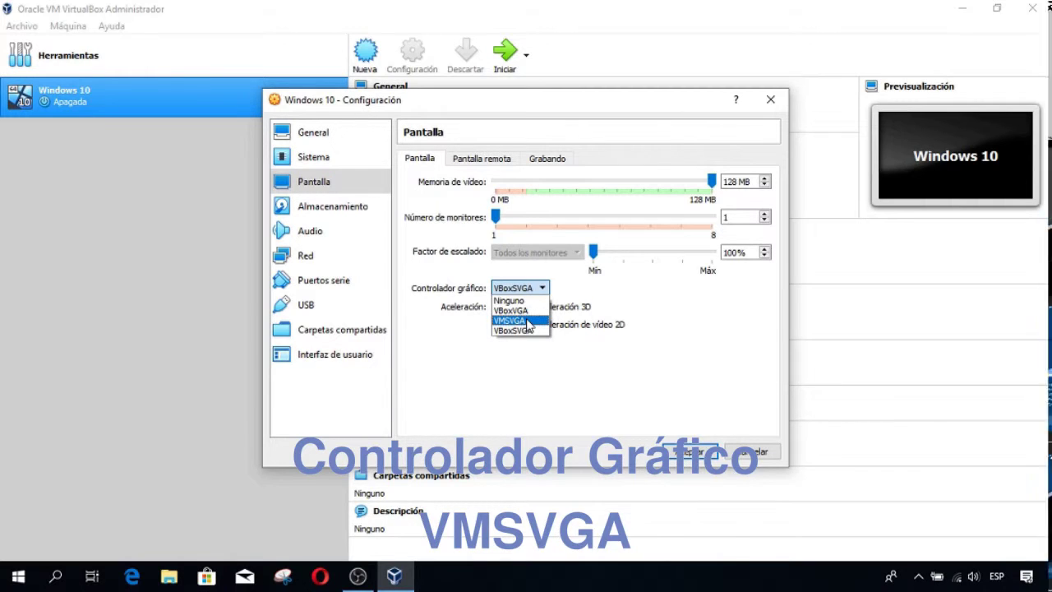
{"action": "left_click", "coordinate": [529, 322]}
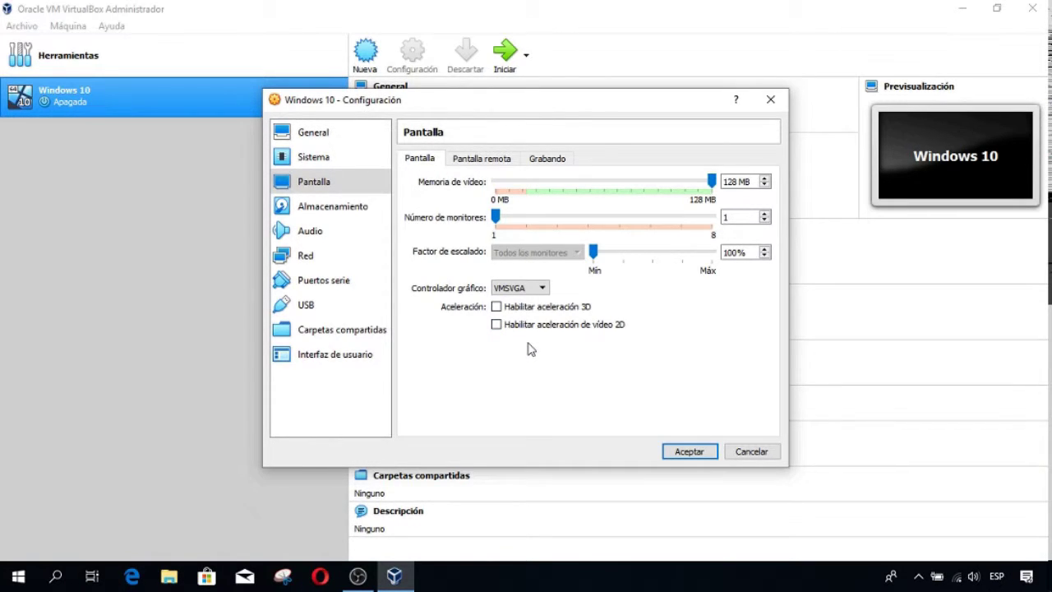
{"action": "left_click", "coordinate": [497, 325]}
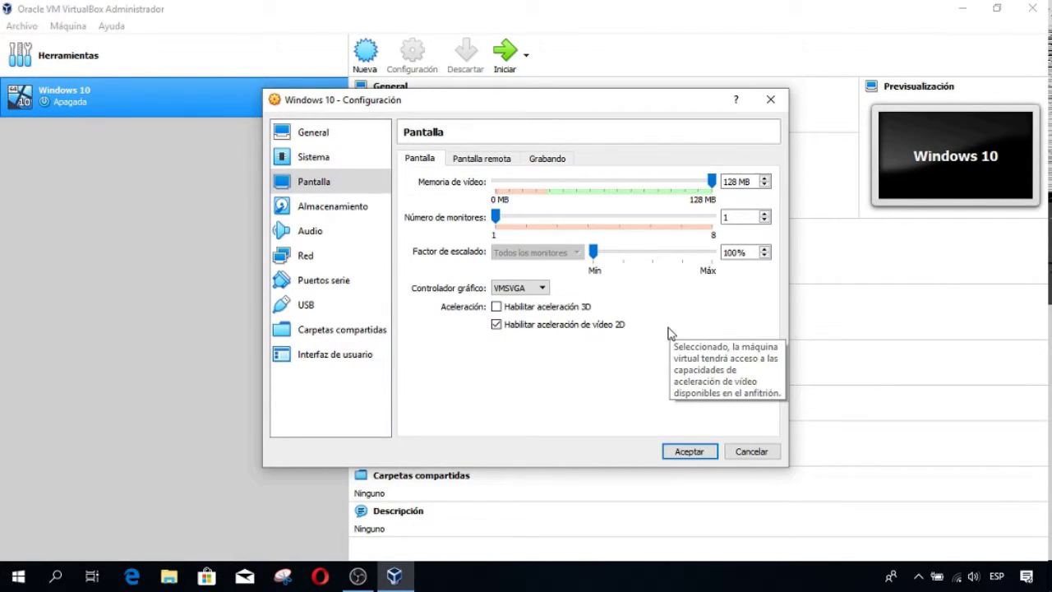
{"action": "left_click", "coordinate": [689, 453]}
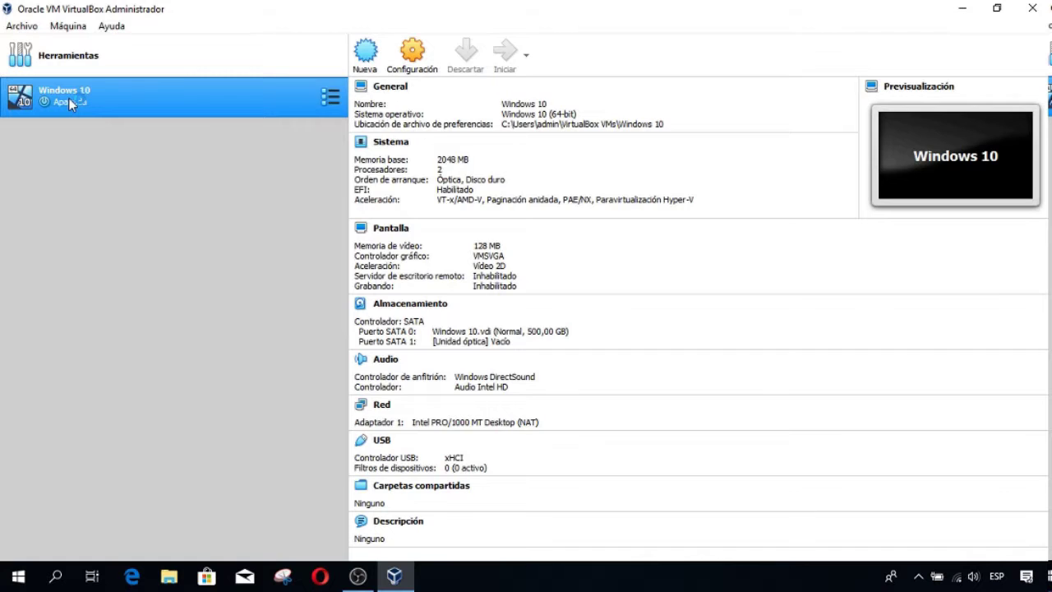
- Start the Windows 10 VM from the Win10_1809Oct_Spanish_x64.iso image in Descargas
{"action": "double_click", "coordinate": [68, 98]}
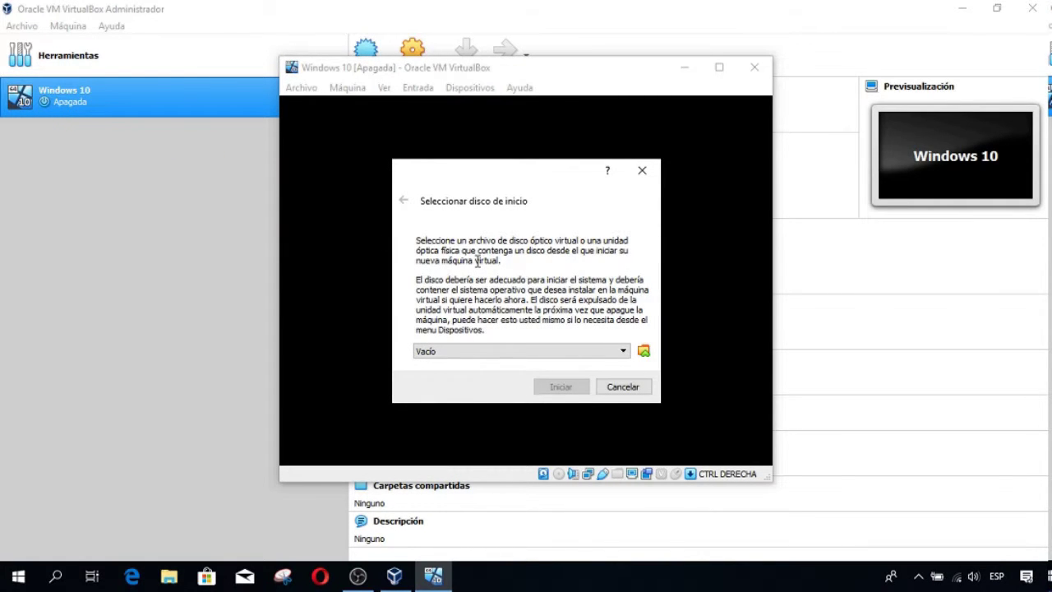
{"action": "left_click", "coordinate": [644, 352]}
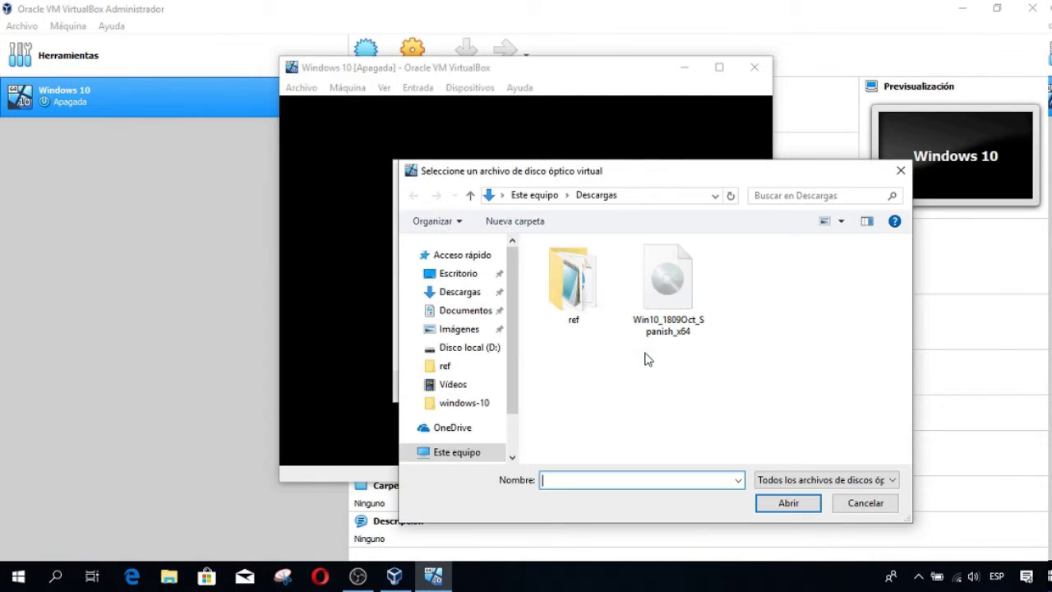
{"action": "left_click", "coordinate": [668, 283]}
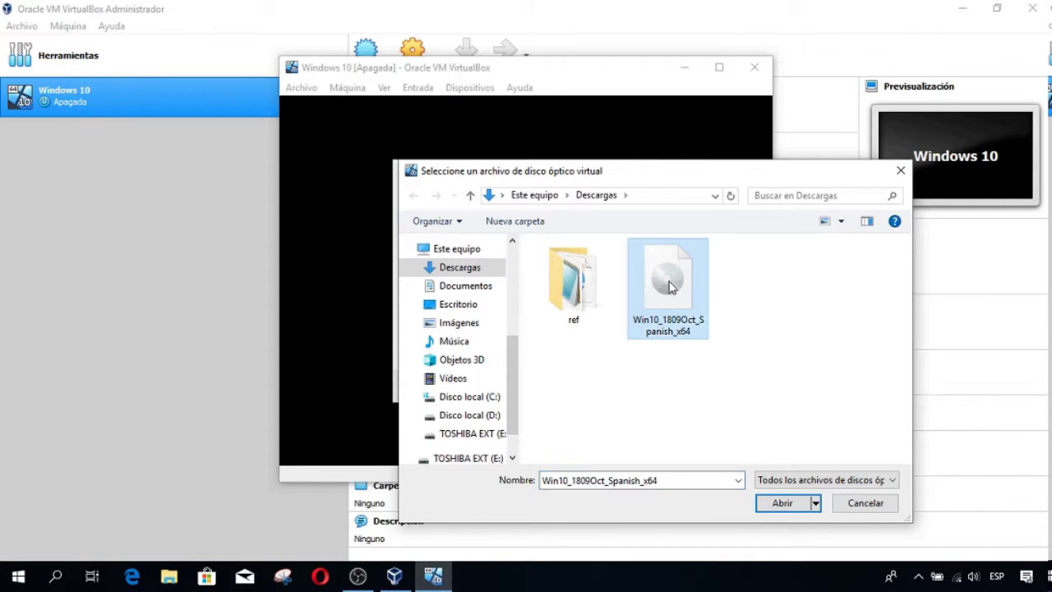
{"action": "left_click", "coordinate": [782, 504]}
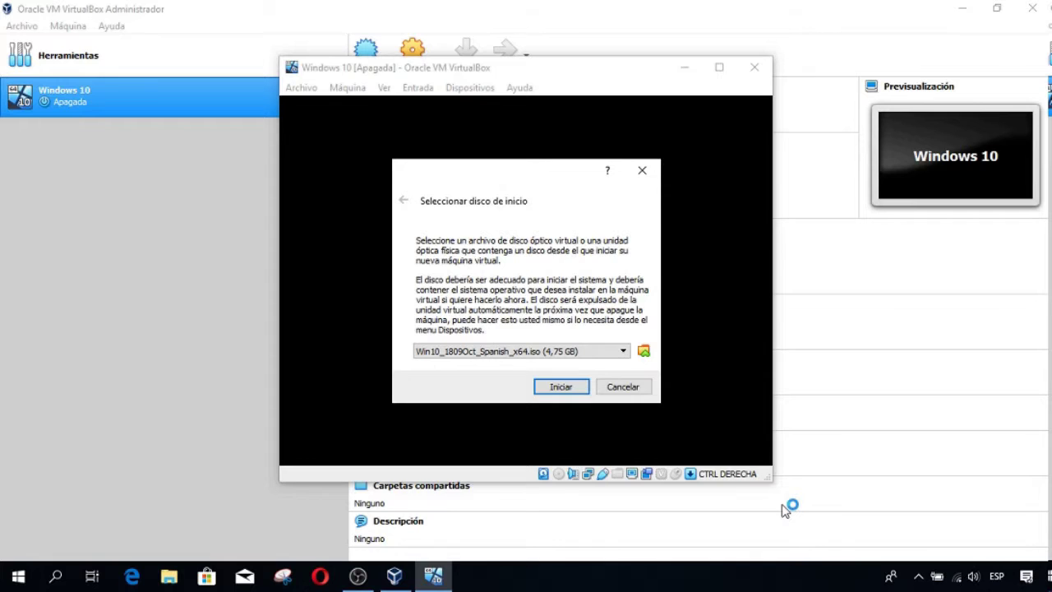
{"action": "left_click", "coordinate": [563, 387]}
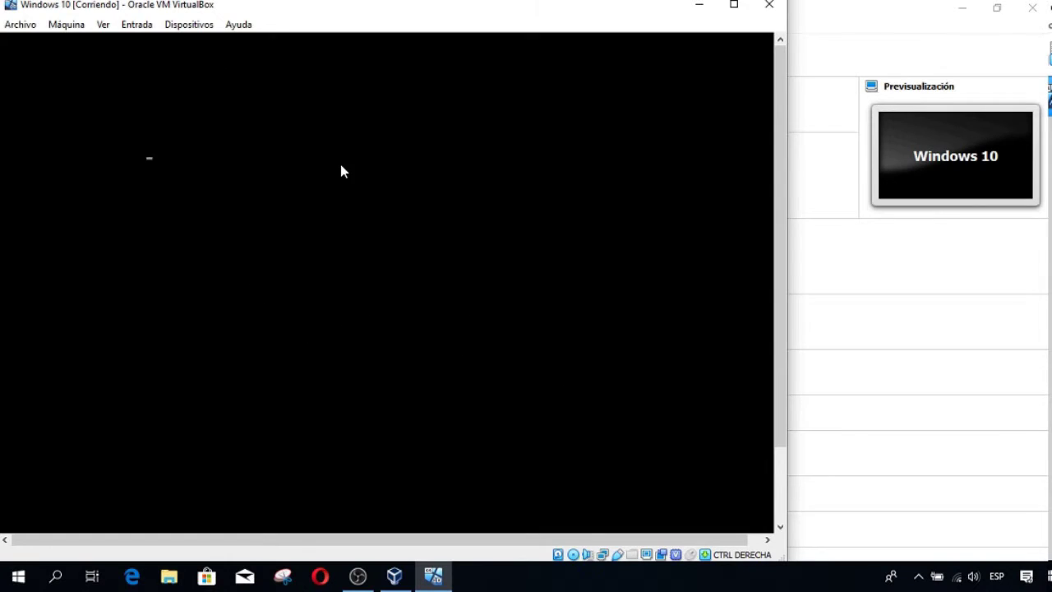
- Boot from the Windows DVD, maximize the VM window, and launch Spanish Windows setup
{"action": "key", "text": "Return"}
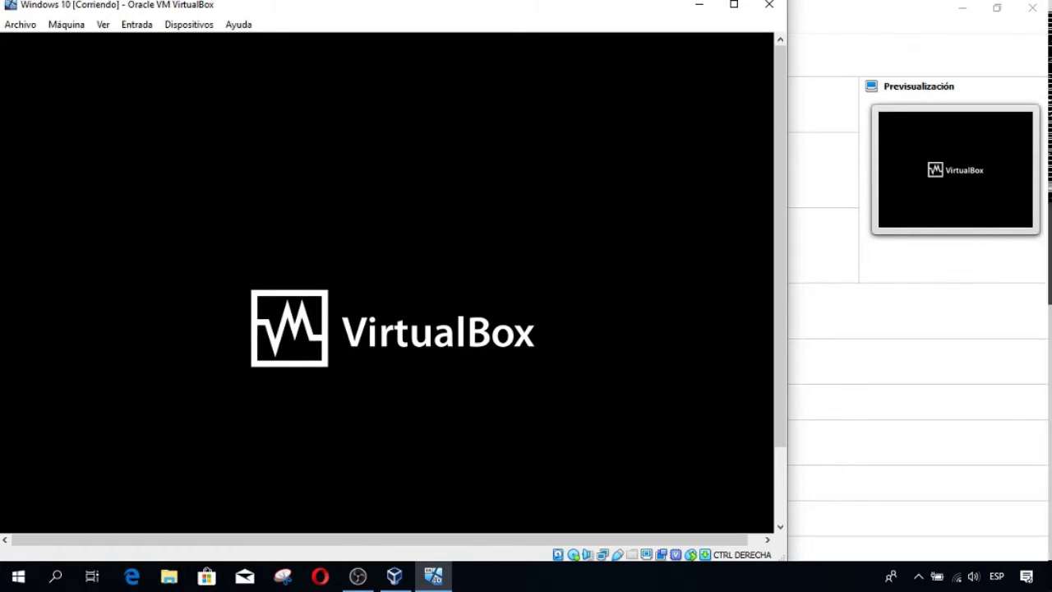
{"action": "left_click", "coordinate": [734, 7]}
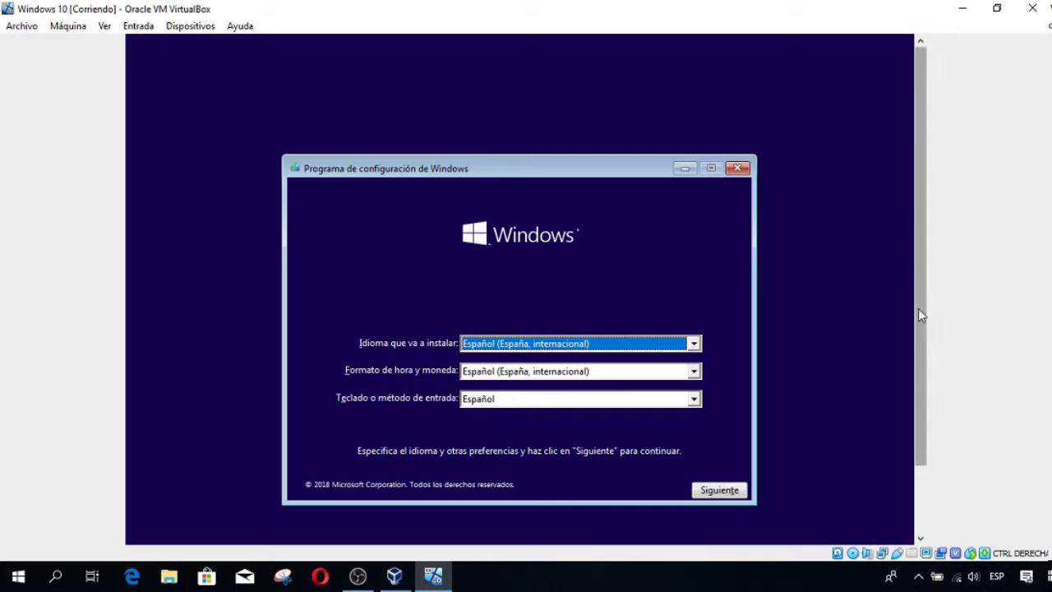
{"action": "mouse_move", "coordinate": [920, 315]}
{"action": "left_mouse_down"}
{"action": "mouse_move", "coordinate": [923, 388]}
{"action": "mouse_move", "coordinate": [924, 306]}
{"action": "left_mouse_up"}
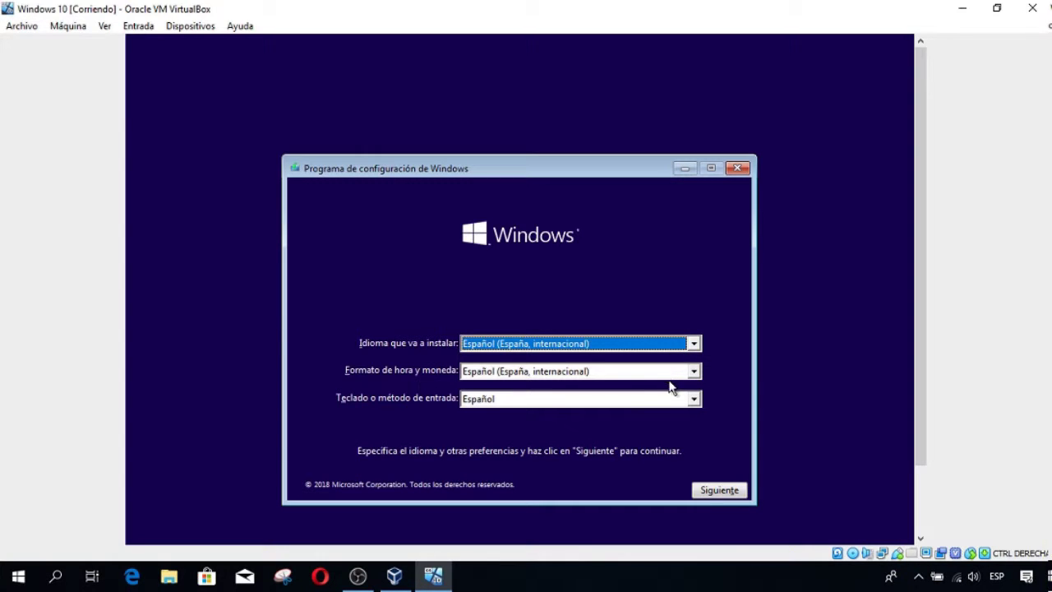
{"action": "left_click", "coordinate": [704, 486]}
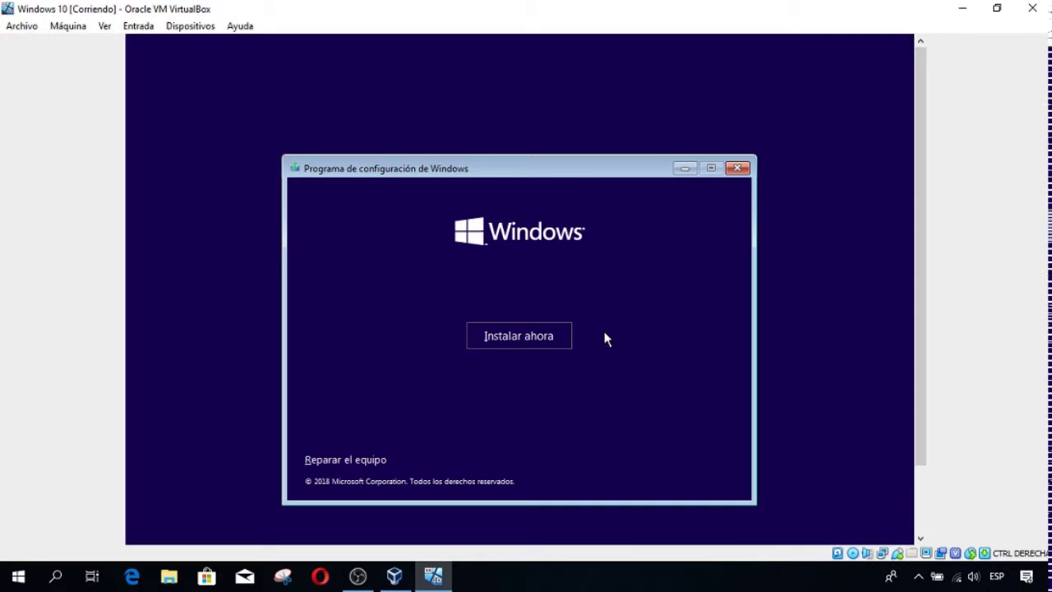
{"action": "left_click", "coordinate": [517, 338]}
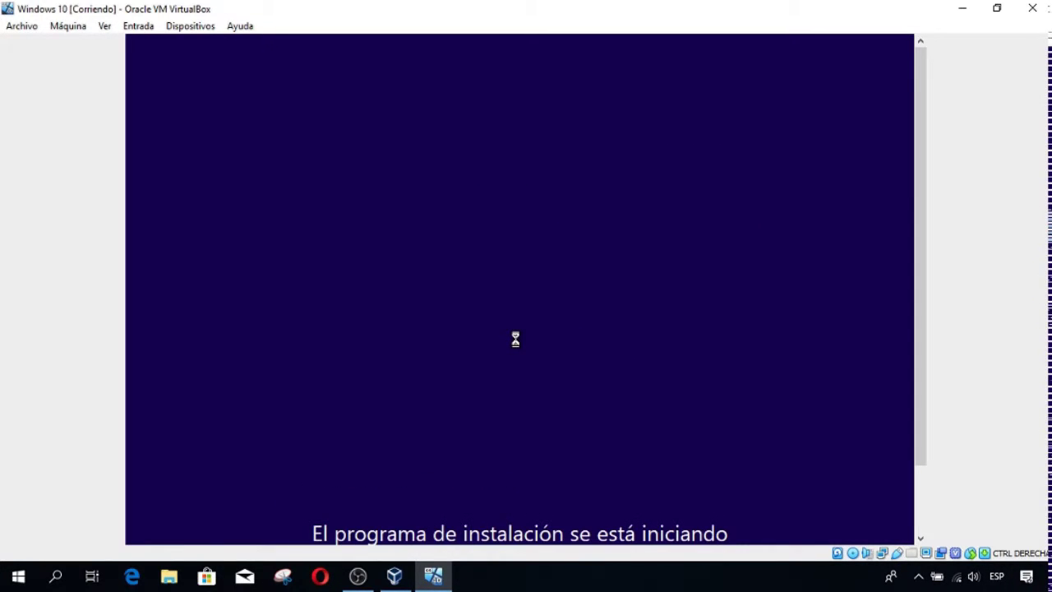
{"action": "left_click_drag", "start_coordinate": [918, 408], "coordinate": [929, 486]}
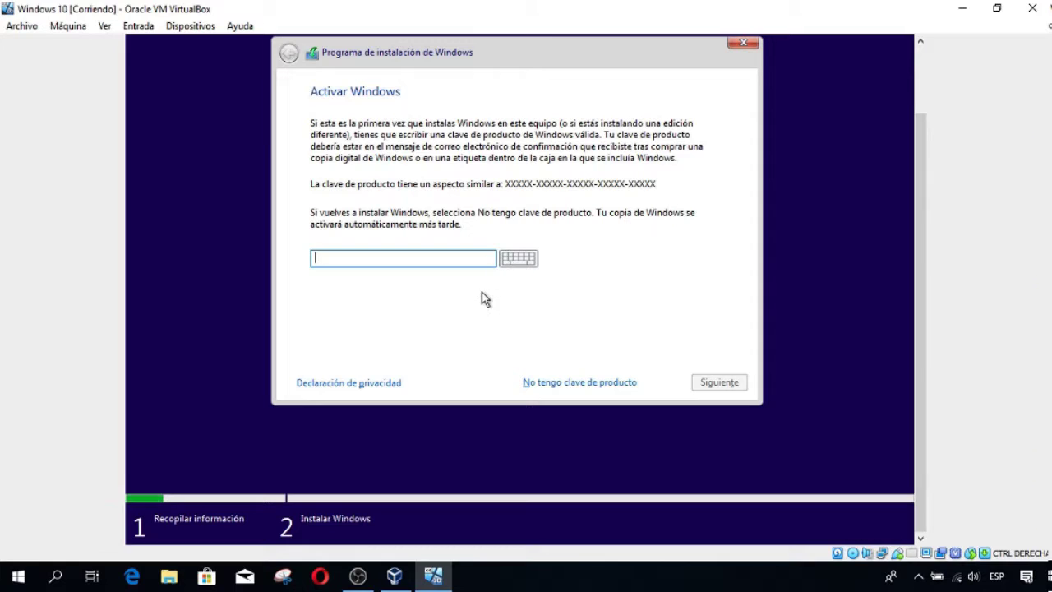
- Skip the product key, pick Windows 10 Home, and accept the license terms
{"action": "left_click", "coordinate": [547, 382]}
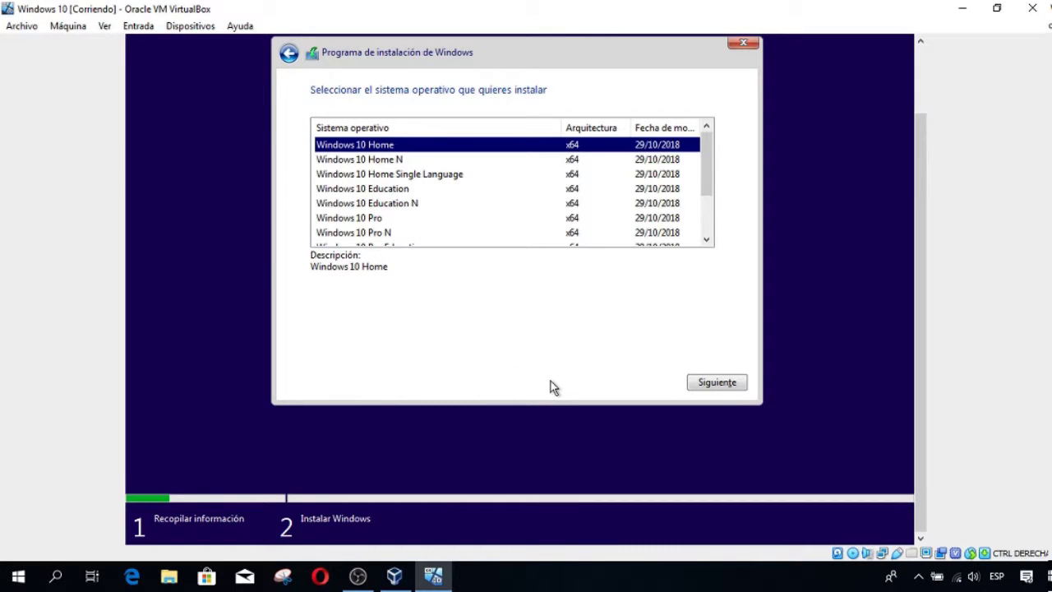
{"action": "left_click", "coordinate": [717, 383]}
{"action": "left_click", "coordinate": [375, 346]}
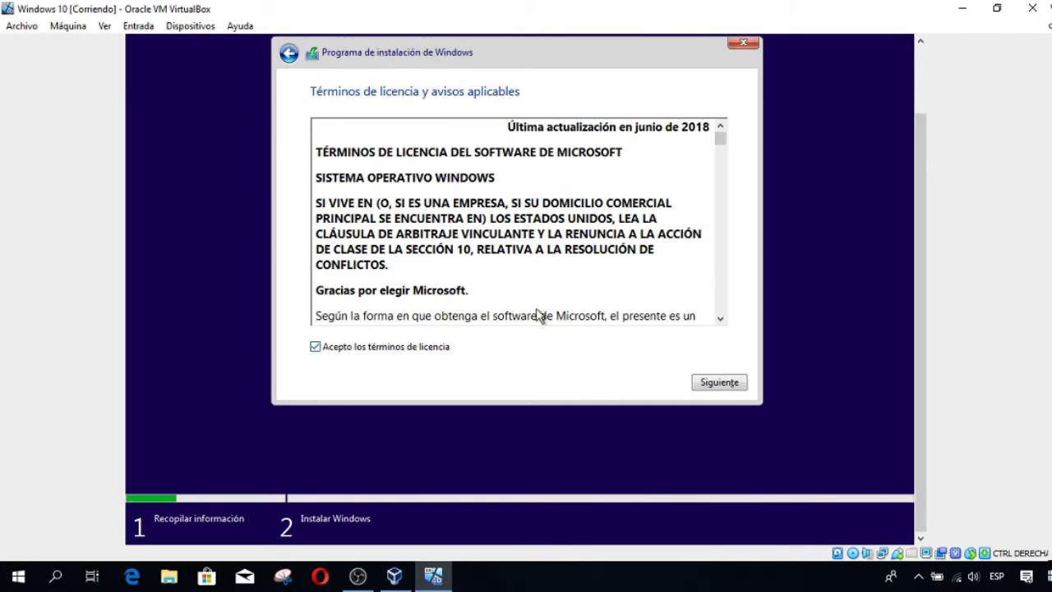
{"action": "scroll", "coordinate": [720, 238], "scroll_direction": "down", "scroll_amount": 10}
{"action": "left_click", "coordinate": [717, 383]}
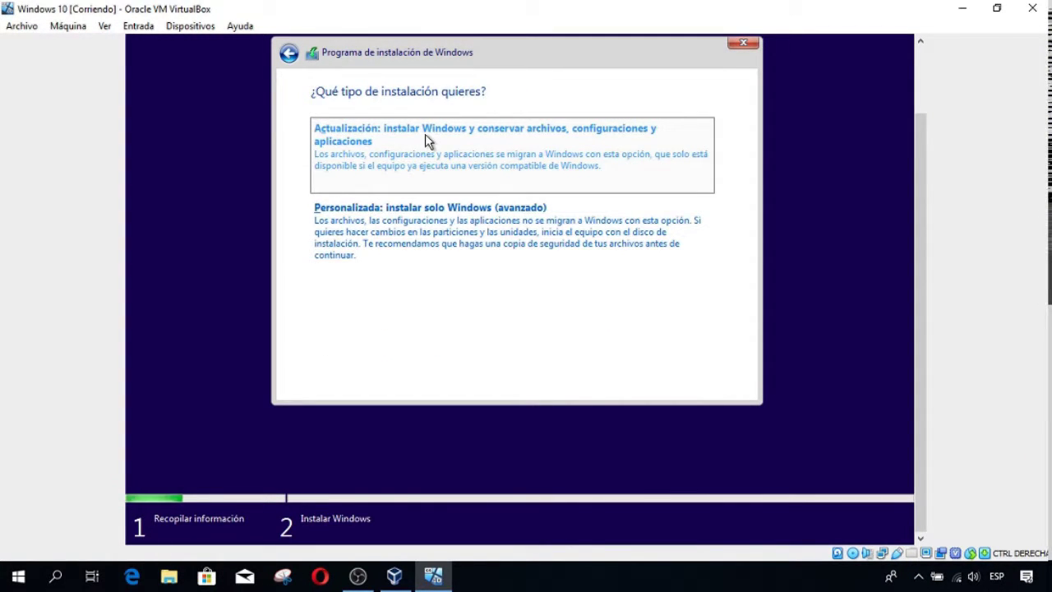
- Run a custom installation onto the 500 GB unallocated space
{"action": "left_click", "coordinate": [399, 220]}
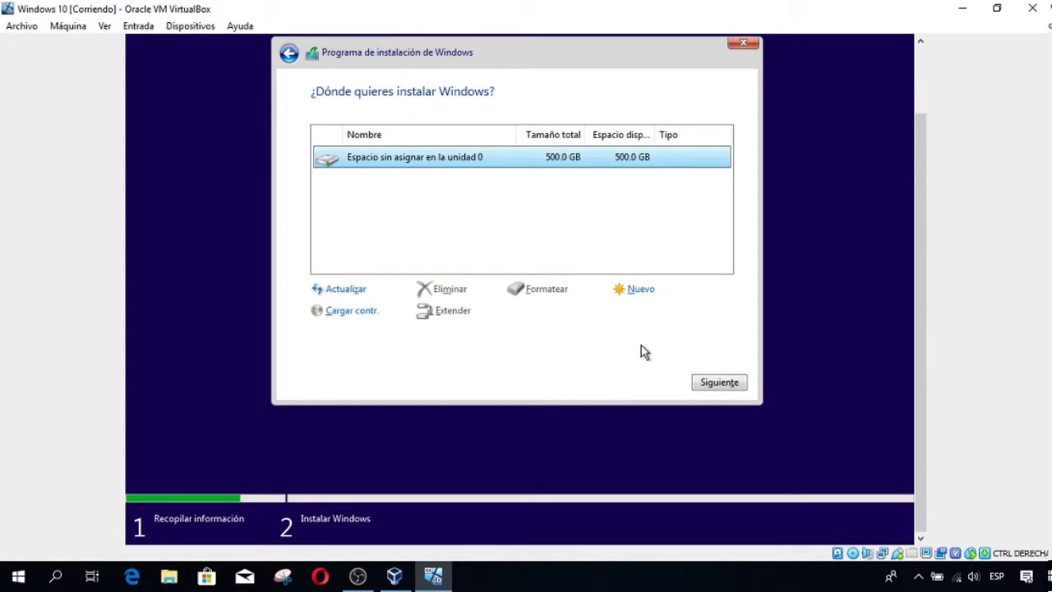
{"action": "left_click", "coordinate": [709, 382]}
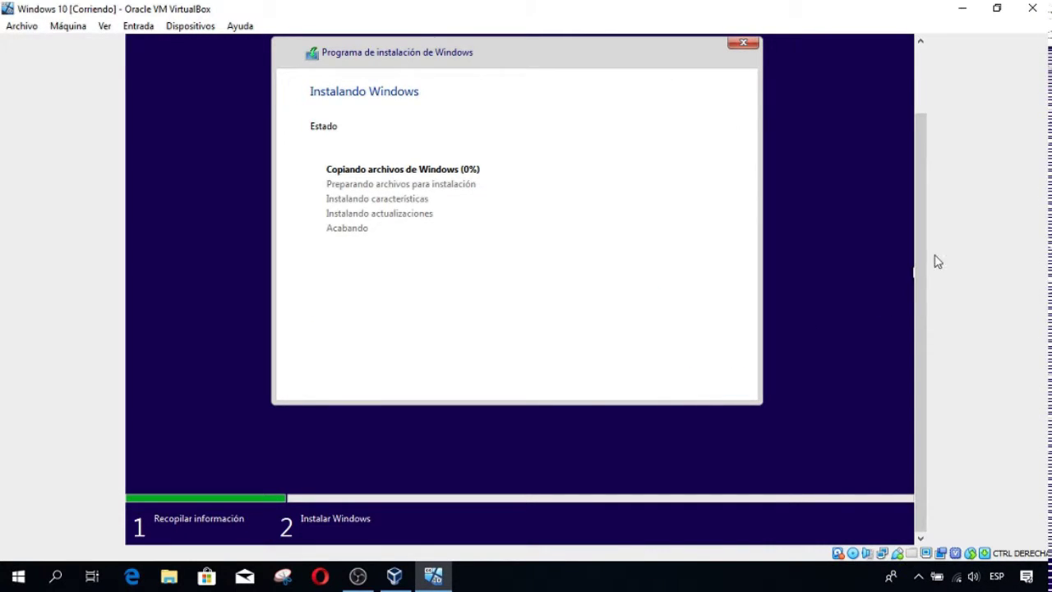
{"action": "mouse_move", "coordinate": [921, 290]}
{"action": "left_mouse_down"}
{"action": "mouse_move", "coordinate": [923, 213]}
{"action": "mouse_move", "coordinate": [929, 298]}
{"action": "left_mouse_up"}
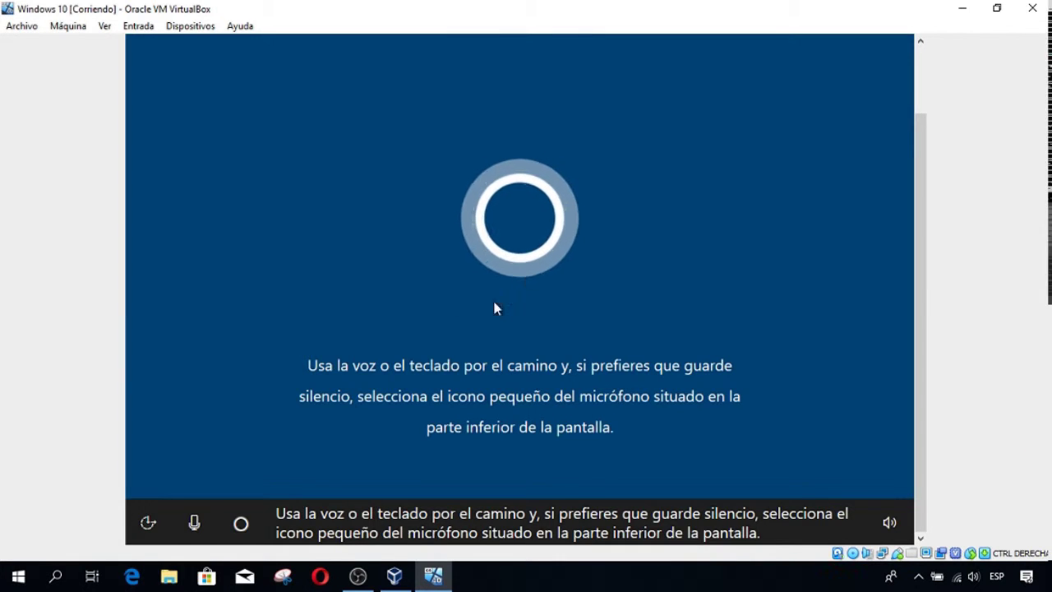
- Switch the VM window to full-screen mode
{"action": "left_click", "coordinate": [145, 523]}
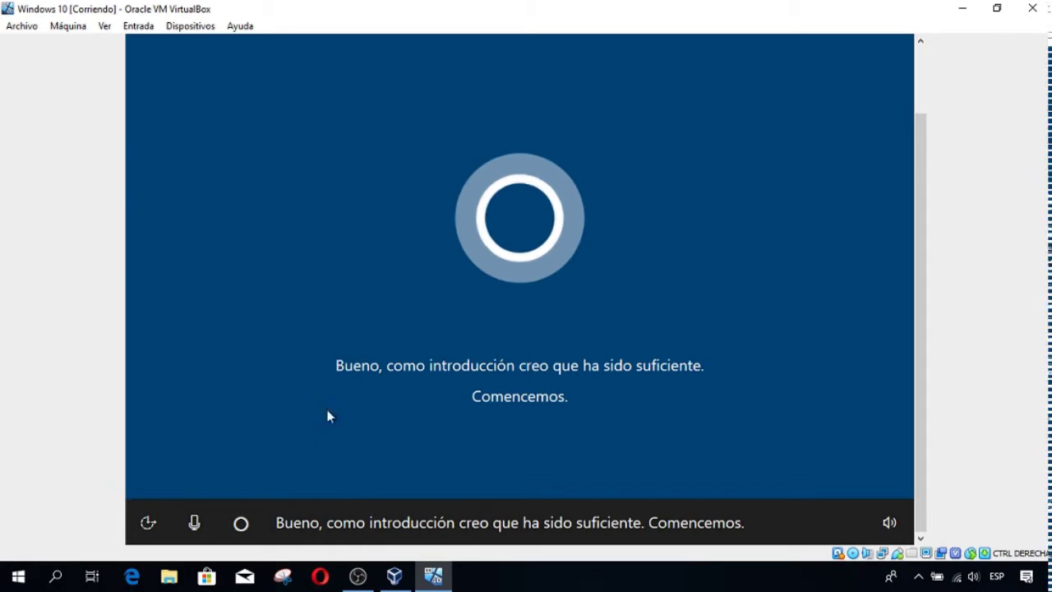
{"action": "left_click", "coordinate": [105, 26]}
{"action": "left_click", "coordinate": [148, 43]}
{"action": "left_click", "coordinate": [494, 354]}
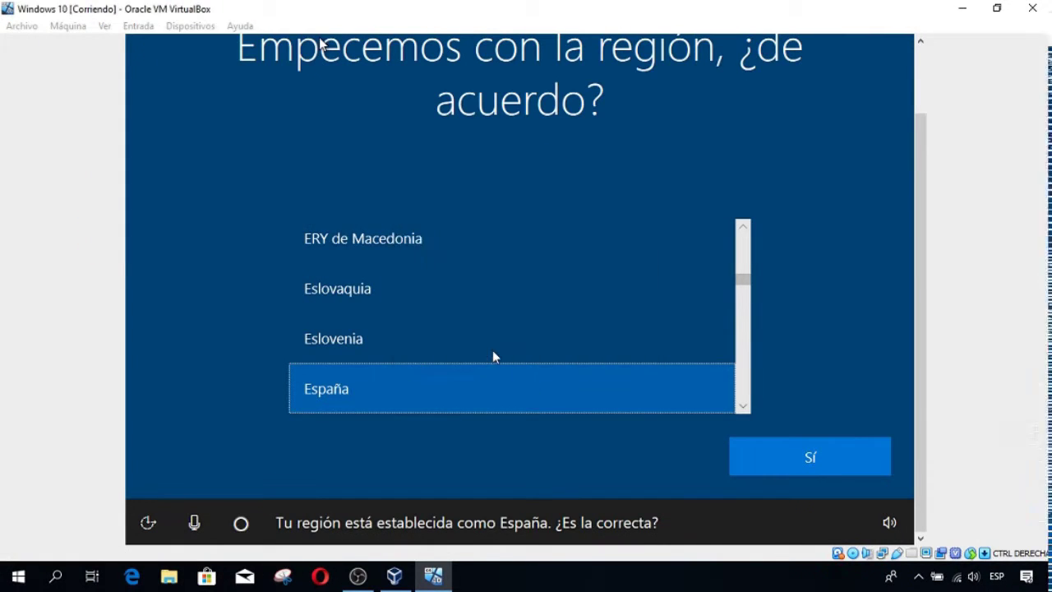
- Set the region to Colombia and the keyboard to Latinoamérica, with no second layout
{"action": "scroll", "coordinate": [489, 323], "scroll_direction": "up", "scroll_amount": 1}
{"action": "scroll", "coordinate": [488, 328], "scroll_direction": "up", "scroll_amount": 10}
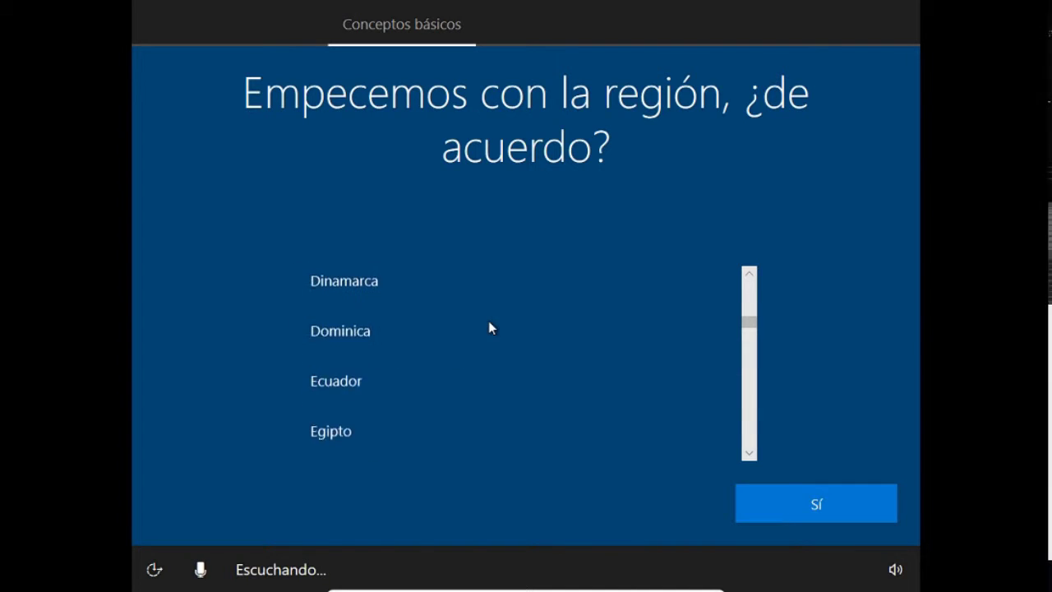
{"action": "left_click", "coordinate": [365, 357]}
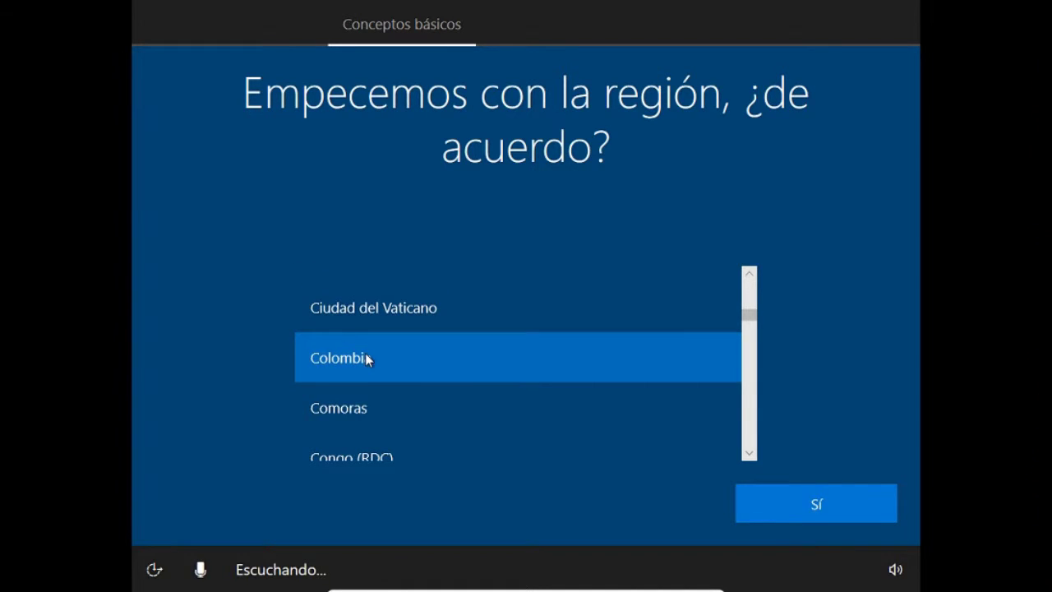
{"action": "left_click", "coordinate": [798, 508]}
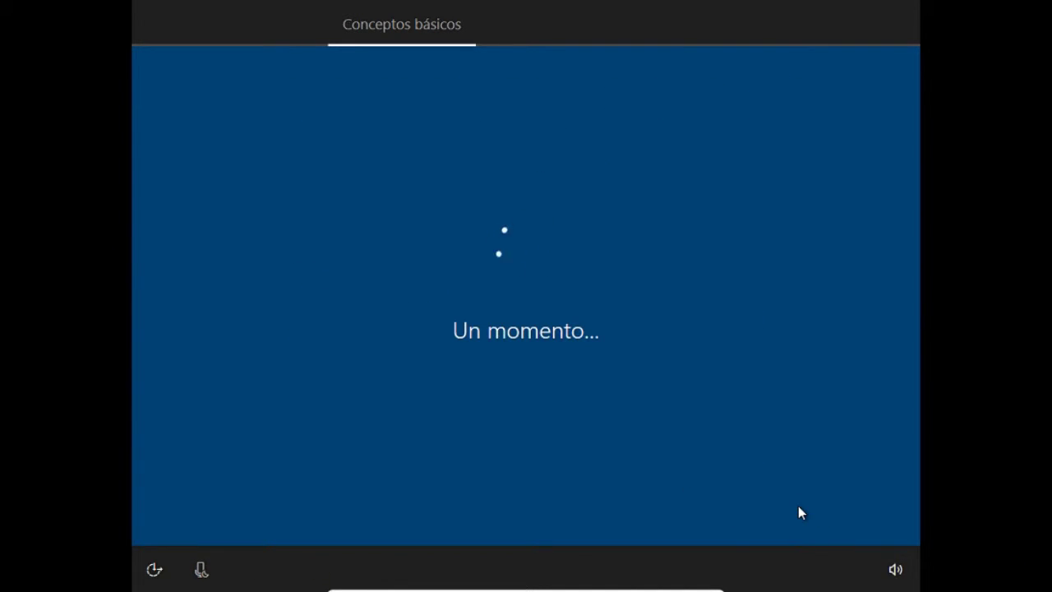
{"action": "left_click", "coordinate": [426, 343]}
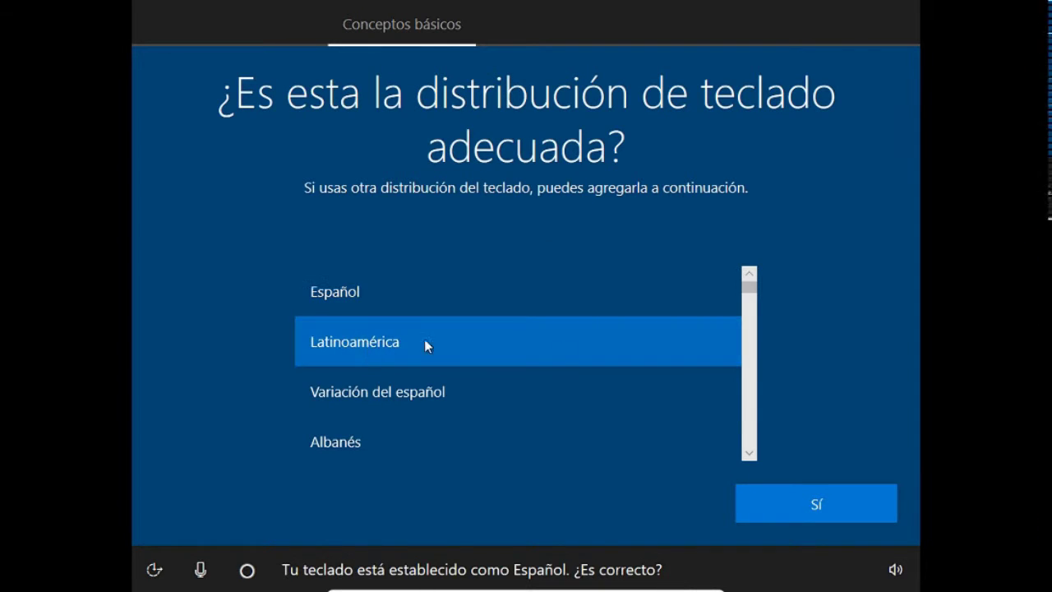
{"action": "left_click", "coordinate": [820, 504]}
{"action": "left_click", "coordinate": [817, 503]}
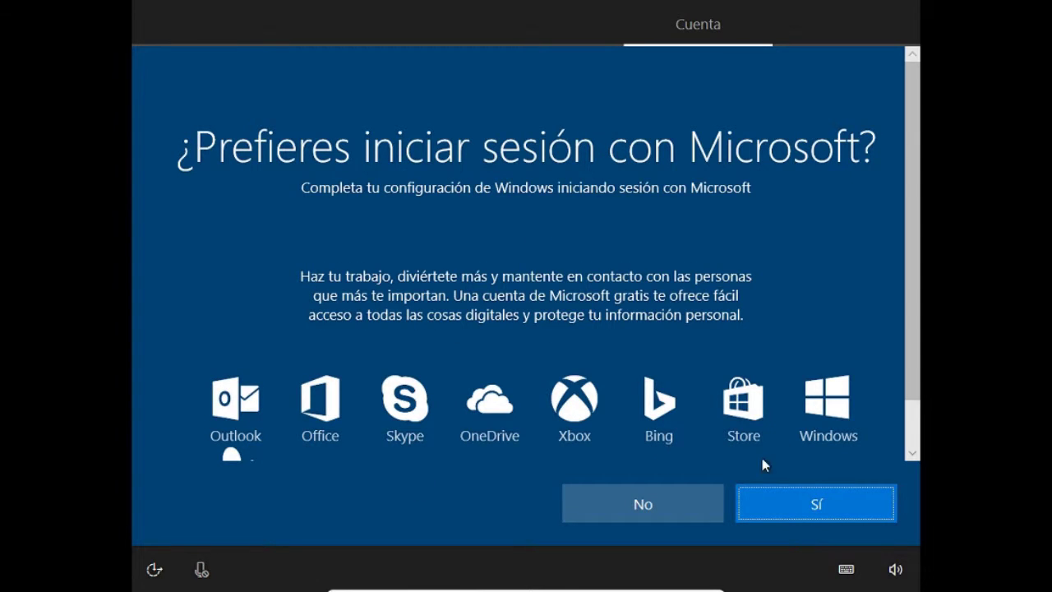
- Create a local account named 'admin' without a Microsoft account or password
{"action": "left_click", "coordinate": [642, 503]}
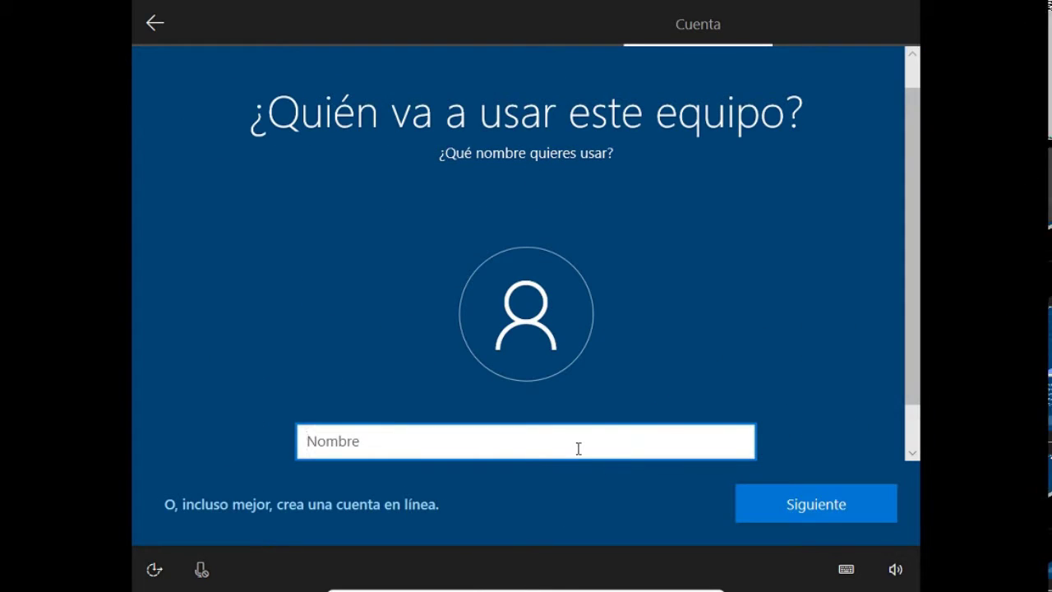
{"action": "type", "text": "admin"}
{"action": "left_click", "coordinate": [776, 506]}
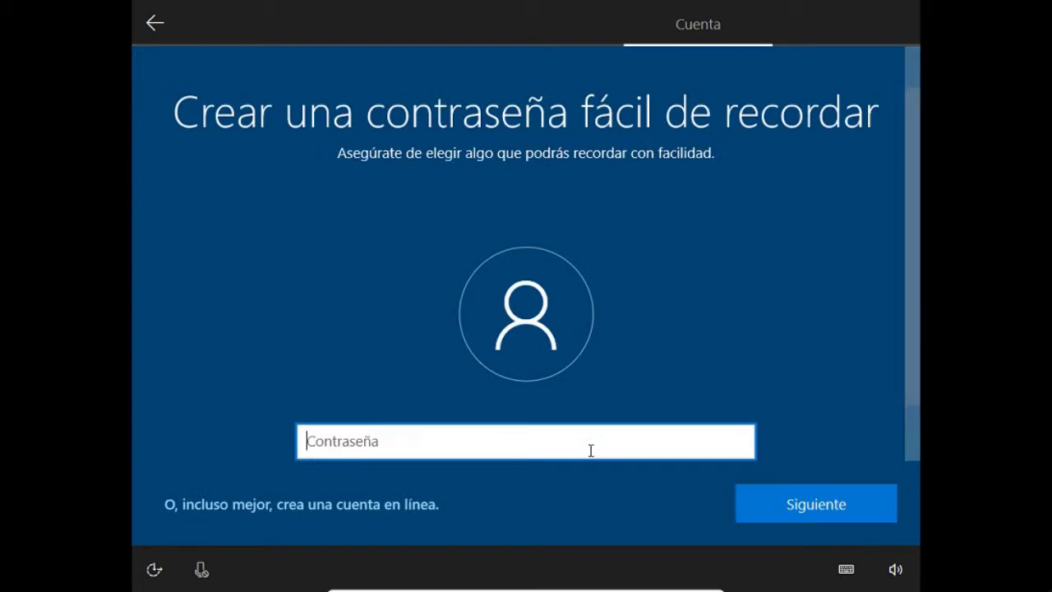
{"action": "left_click", "coordinate": [761, 504]}
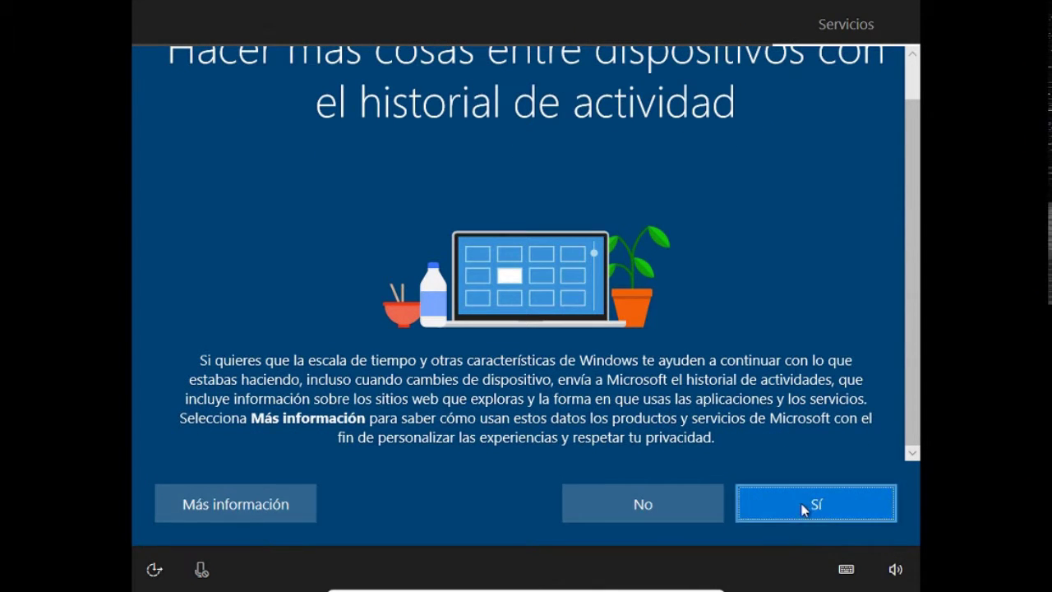
- Agree to share activity history and accept the default privacy settings
{"action": "left_click", "coordinate": [810, 502]}
{"action": "scroll", "coordinate": [676, 420], "scroll_direction": "down", "scroll_amount": 3}
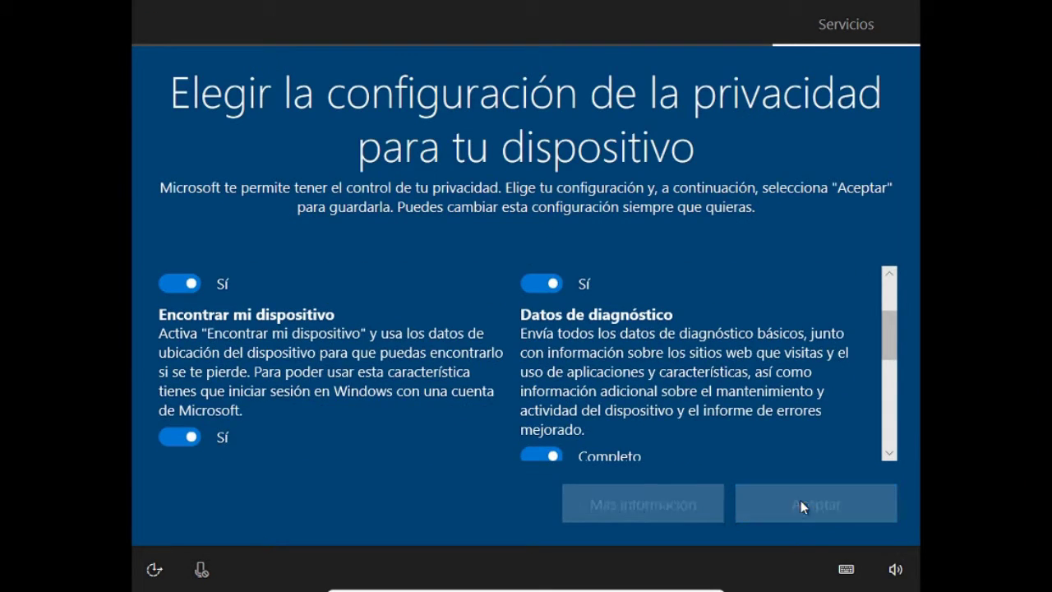
{"action": "left_click", "coordinate": [798, 503]}
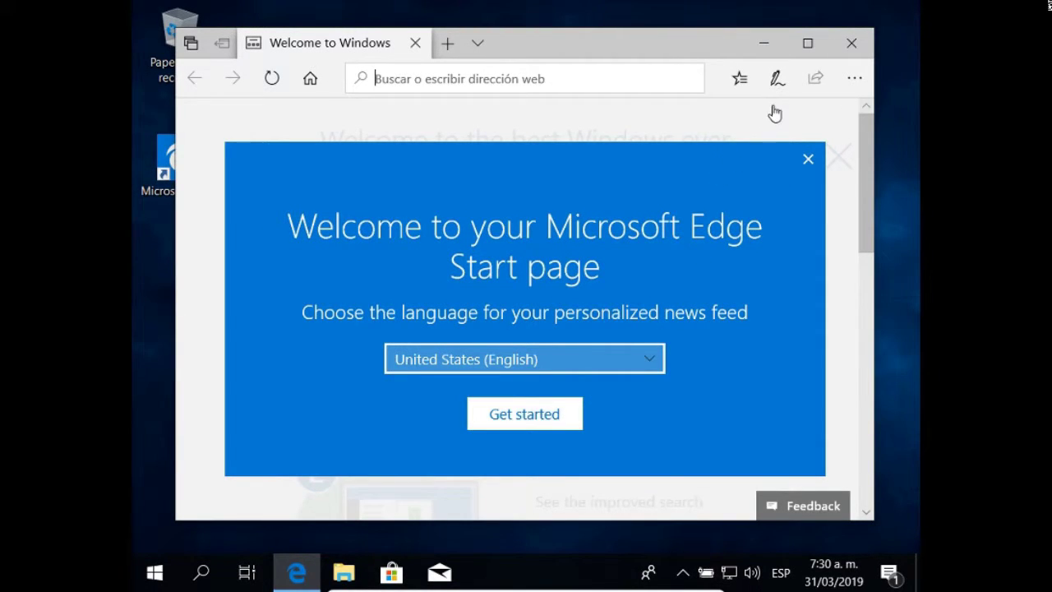
- Close Edge and open Disco local (C:) under Este equipo in File Explorer
{"action": "left_click", "coordinate": [852, 43]}
{"action": "left_click", "coordinate": [853, 43]}
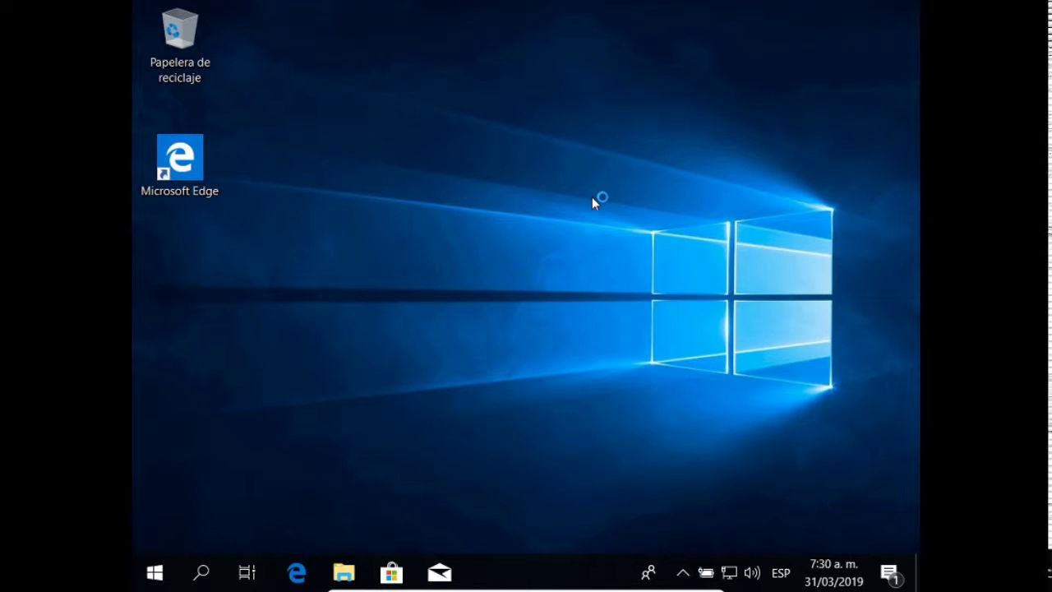
{"action": "left_click", "coordinate": [343, 576]}
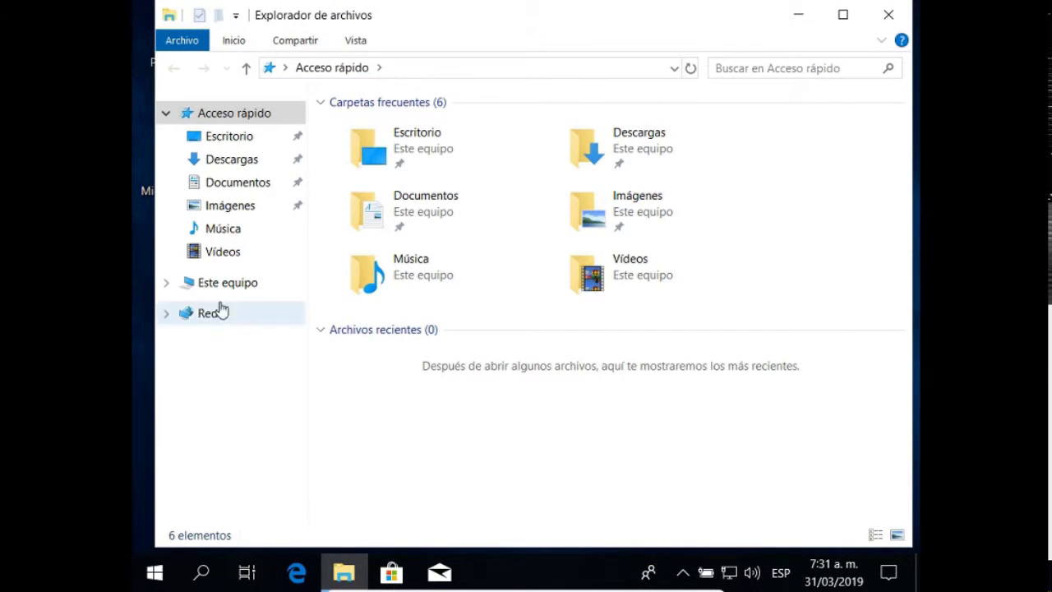
{"action": "left_click", "coordinate": [170, 283]}
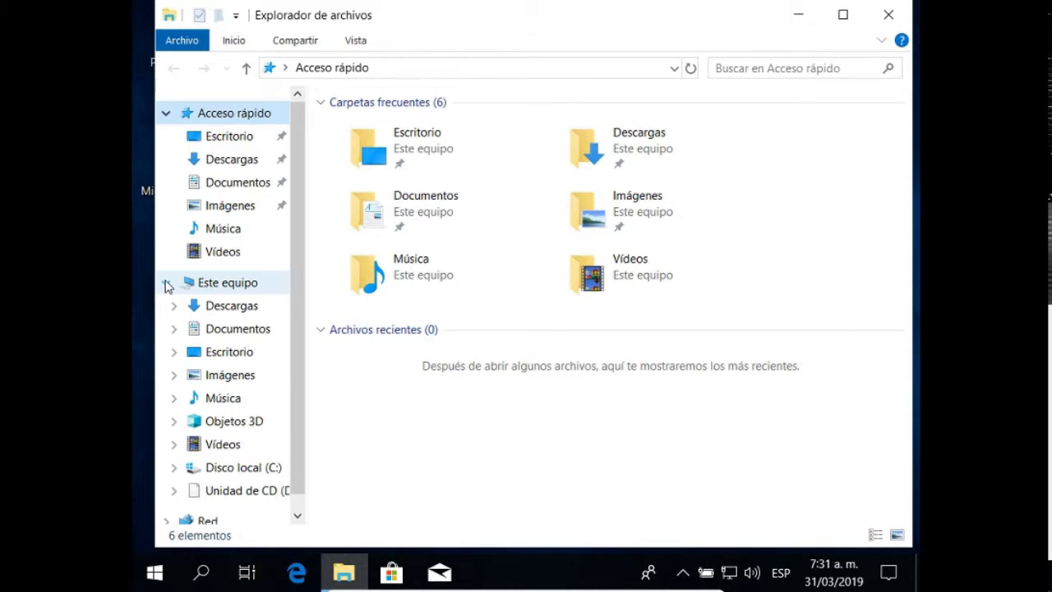
{"action": "left_click", "coordinate": [229, 468]}
- Review drive C:'s properties (499 GB, 489 GB free), then close the dialog and Explorer
{"action": "right_click", "coordinate": [230, 477]}
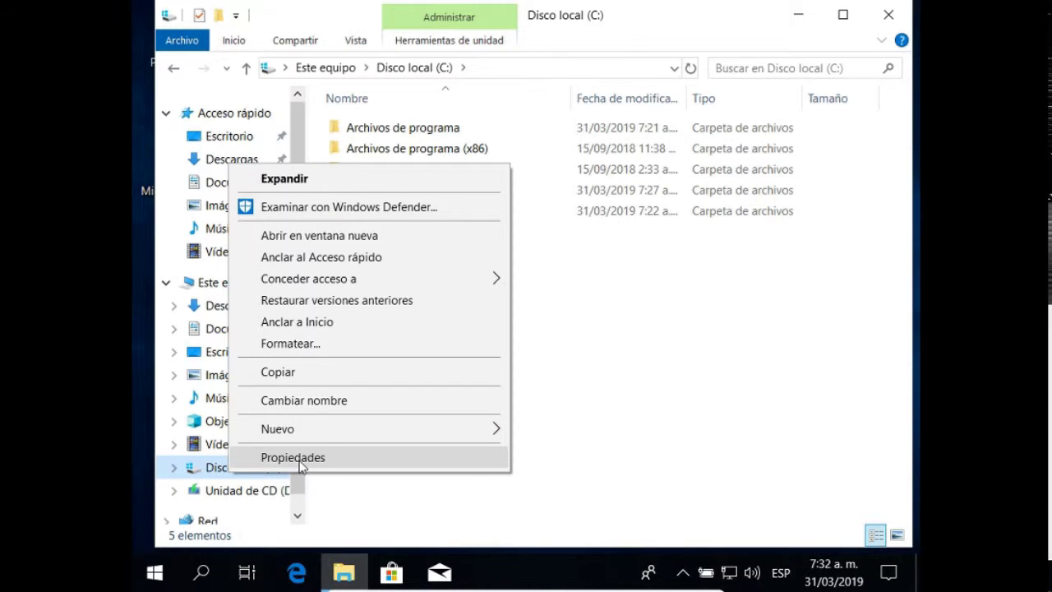
{"action": "left_click", "coordinate": [301, 462]}
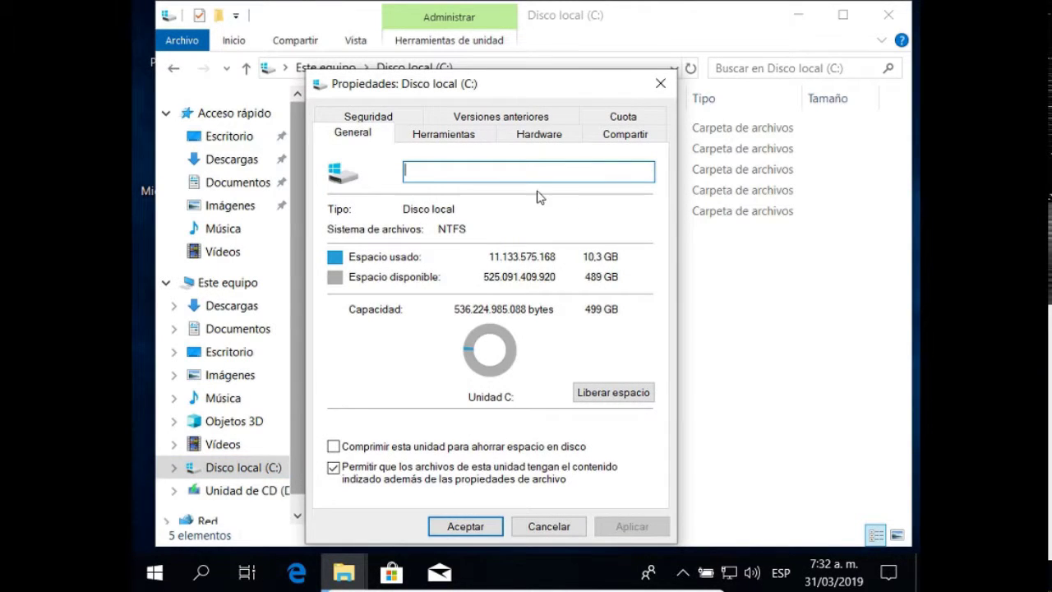
{"action": "left_click_drag", "start_coordinate": [533, 89], "coordinate": [538, 59]}
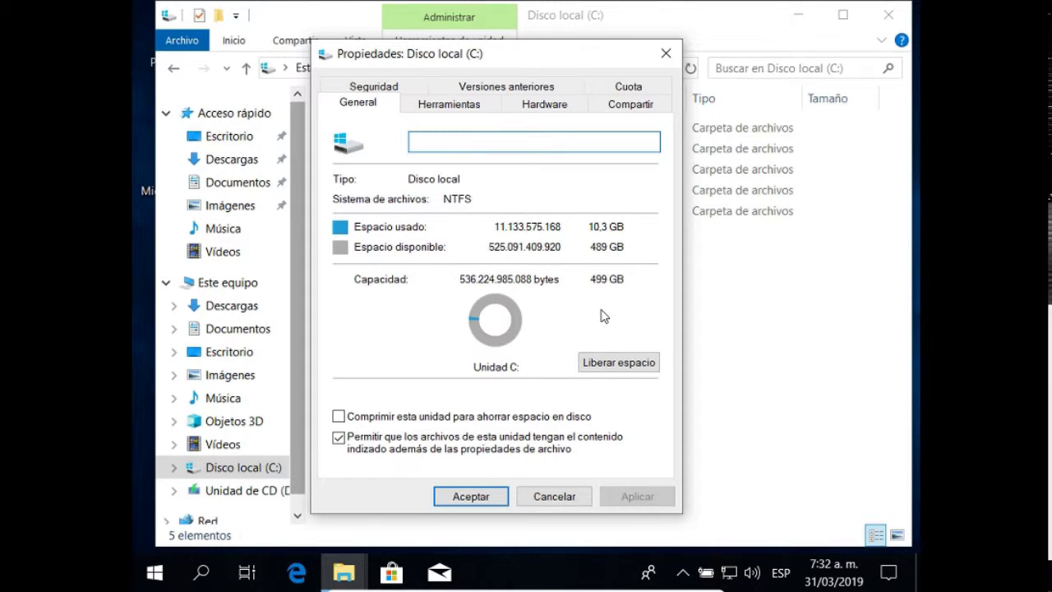
{"action": "left_click", "coordinate": [469, 497]}
{"action": "left_click", "coordinate": [889, 17]}
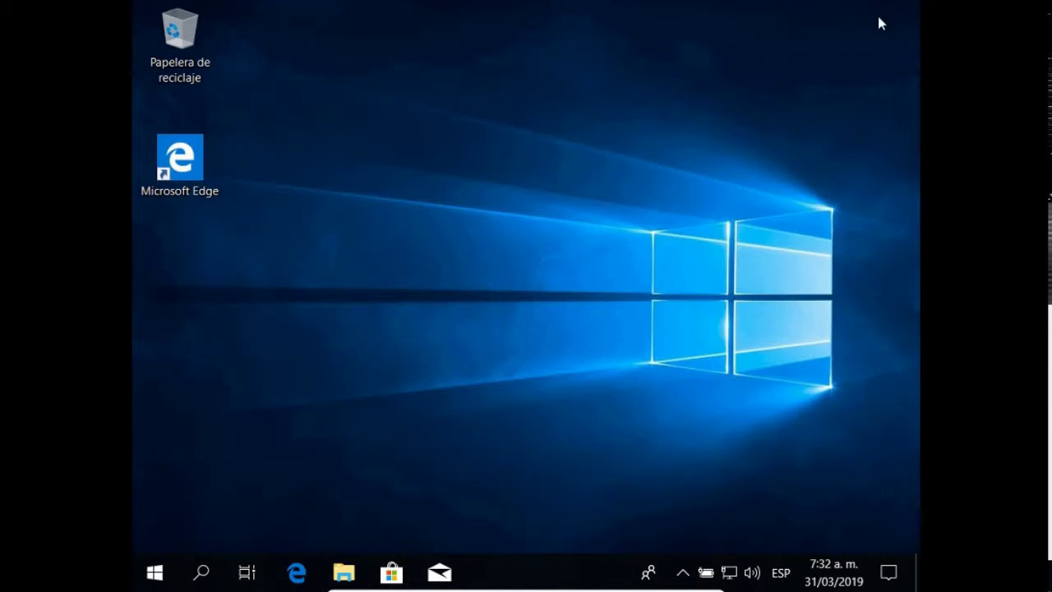
- Choose Apagar from the Start menu's power button to turn off the guest
{"action": "left_click", "coordinate": [154, 575]}
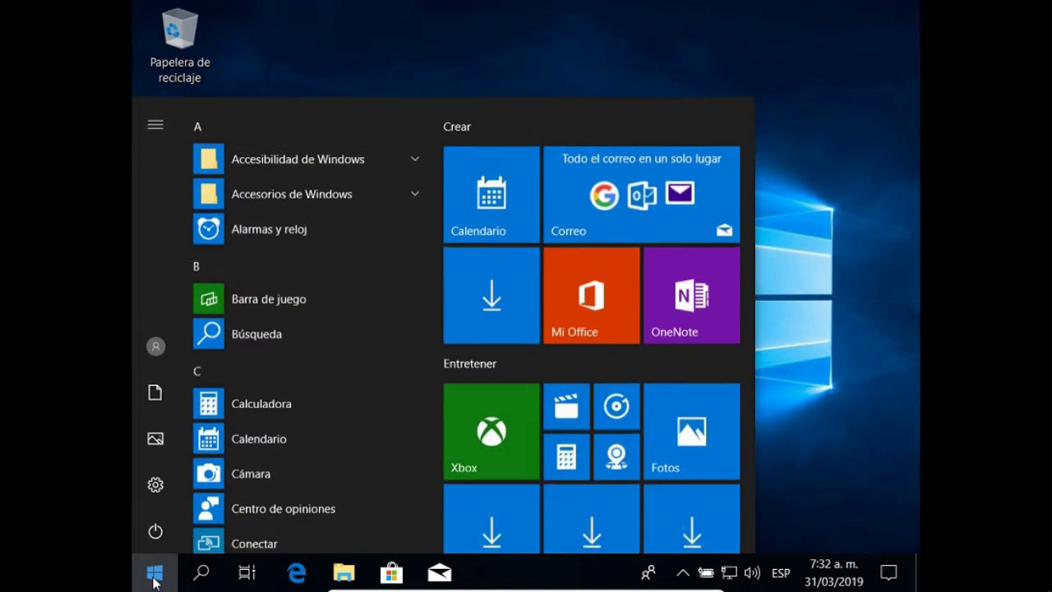
{"action": "left_click", "coordinate": [156, 534]}
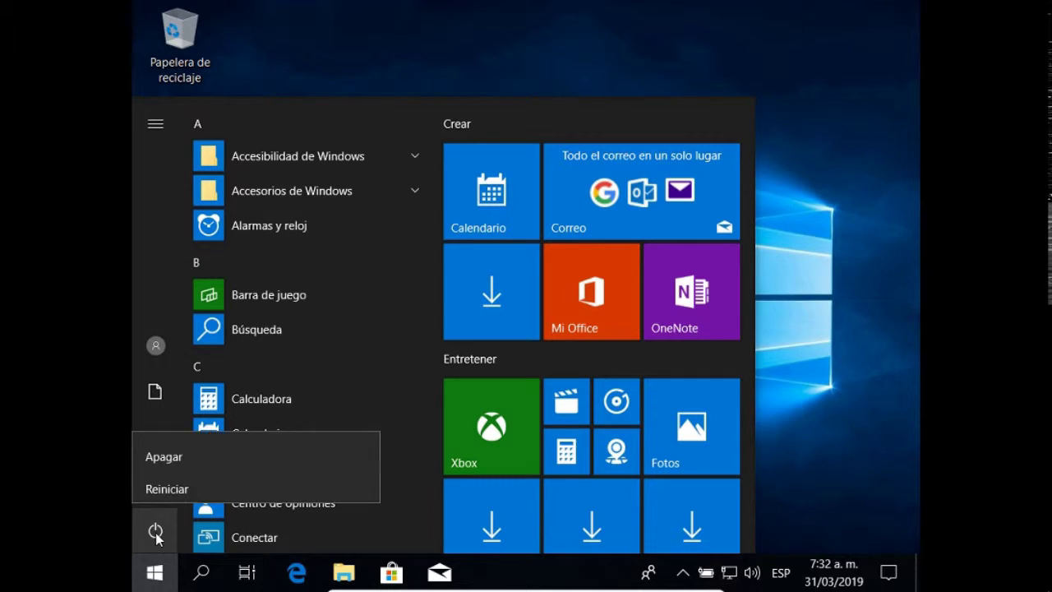
{"action": "left_click", "coordinate": [168, 454]}
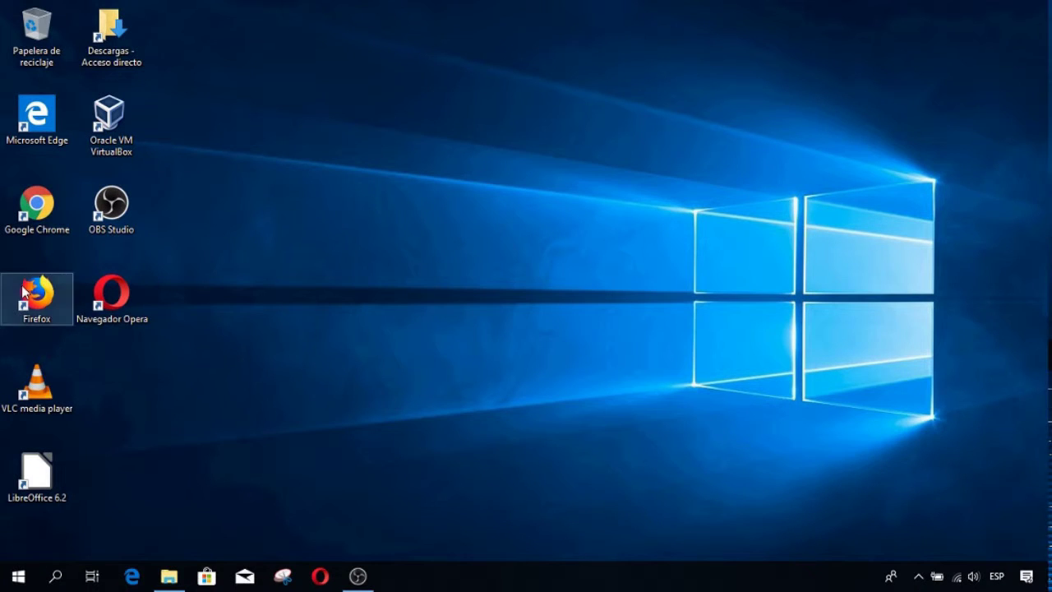
- Launch Google Chrome, search Google for 'linux mint' and go to the Linux Mint download page
{"action": "left_click", "coordinate": [36, 208]}
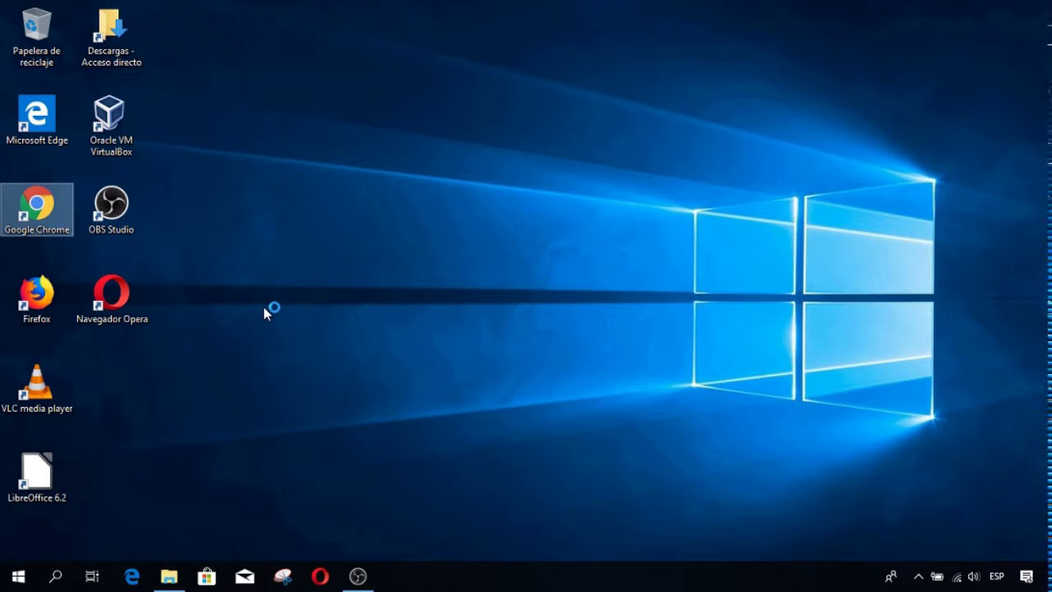
{"action": "key", "text": "Return"}
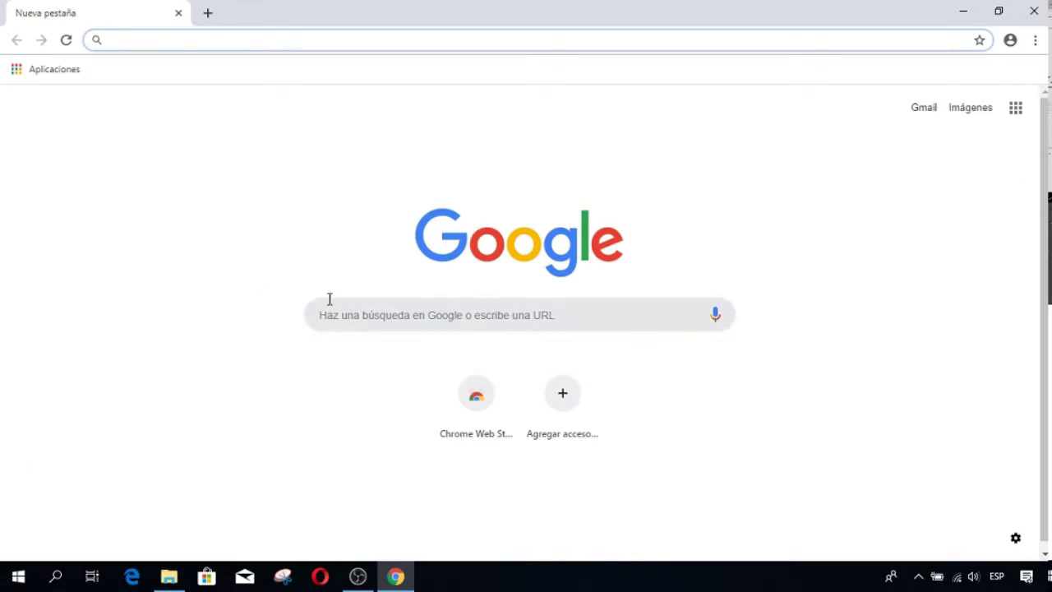
{"action": "left_click", "coordinate": [355, 318]}
{"action": "type", "text": "linux"}
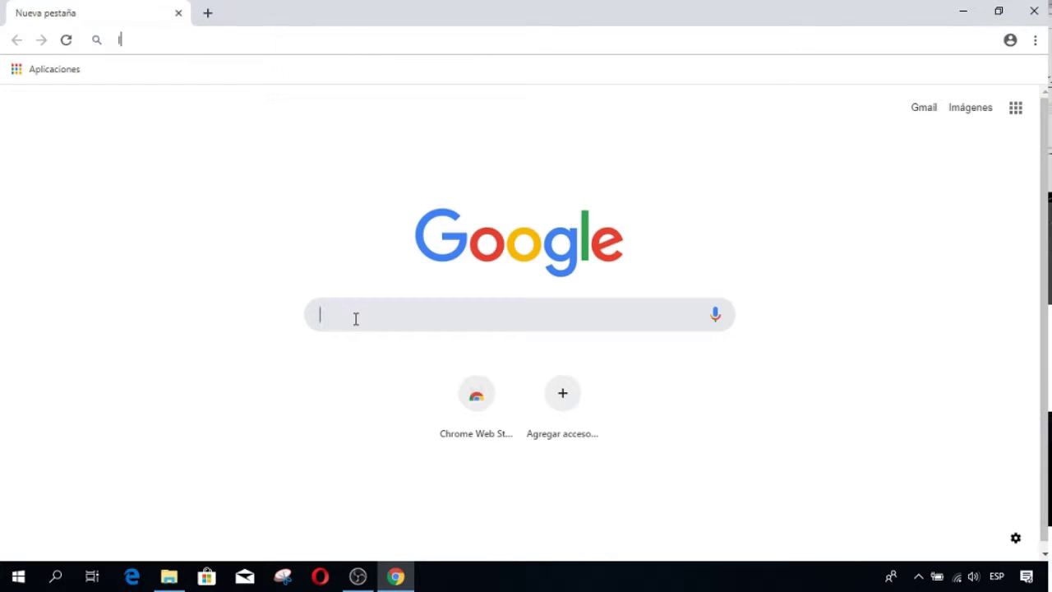
{"action": "type", "text": " mint"}
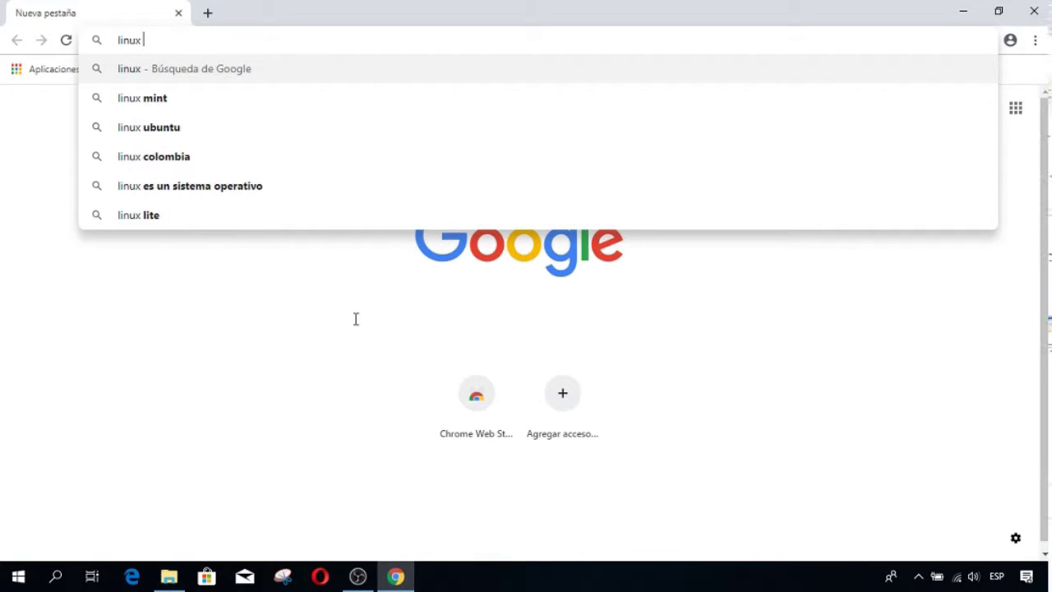
{"action": "key", "text": "Return"}
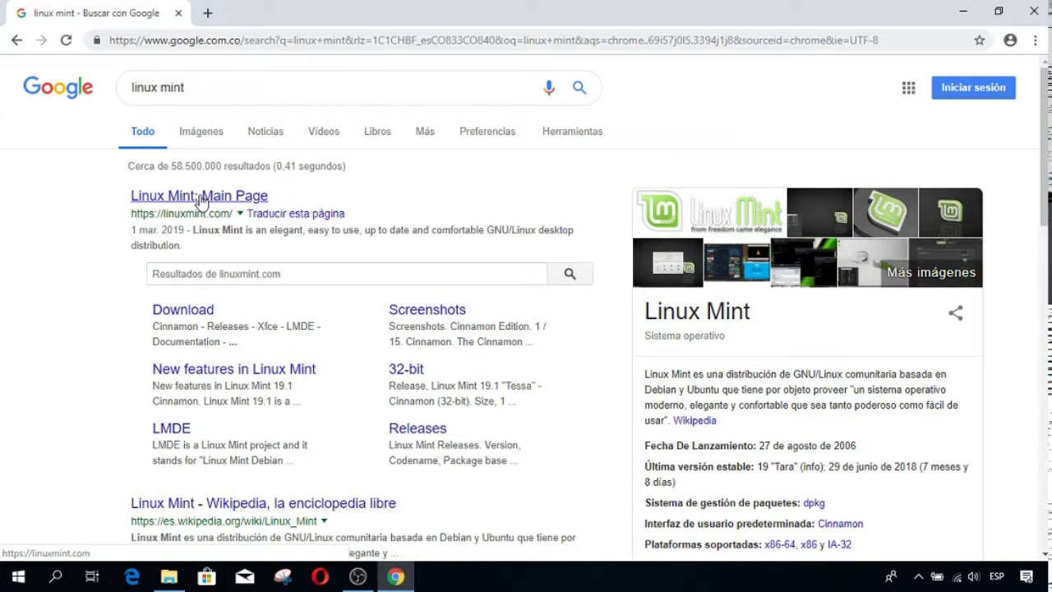
{"action": "left_click", "coordinate": [194, 312]}
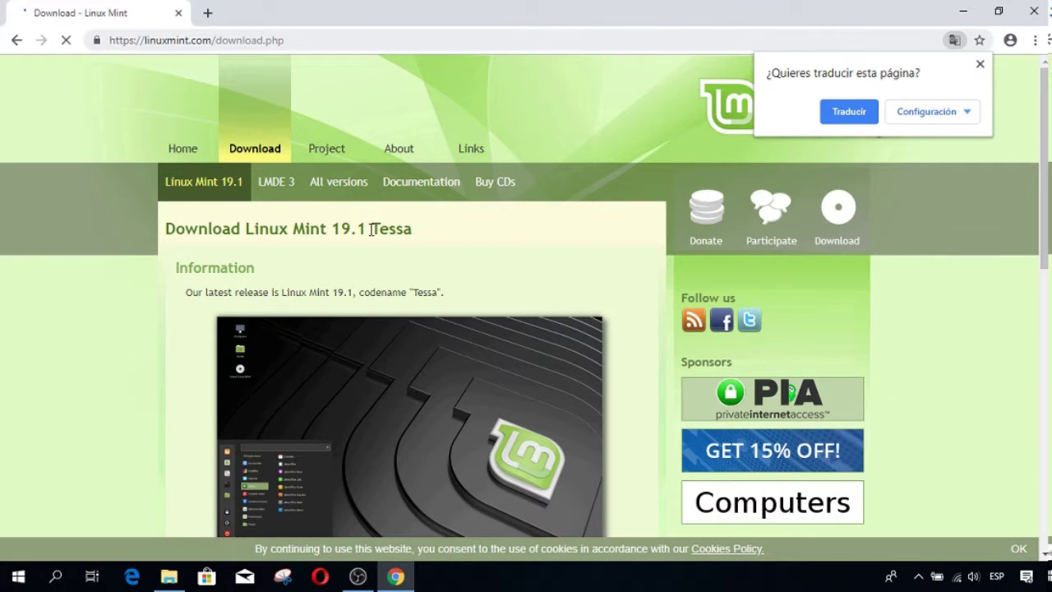
- Choose the Cinnamon 64-bit edition and download it from the advancedhosters.com mirror
{"action": "scroll", "coordinate": [388, 287], "scroll_direction": "down", "scroll_amount": 2}
{"action": "scroll", "coordinate": [389, 290], "scroll_direction": "down", "scroll_amount": 3}
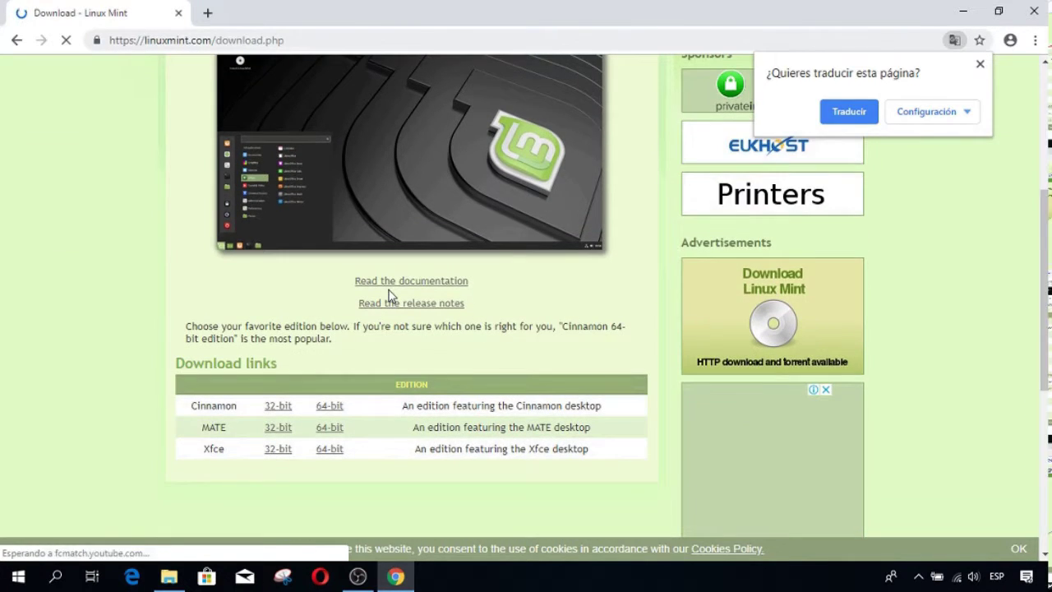
{"action": "scroll", "coordinate": [372, 337], "scroll_direction": "down", "scroll_amount": 1}
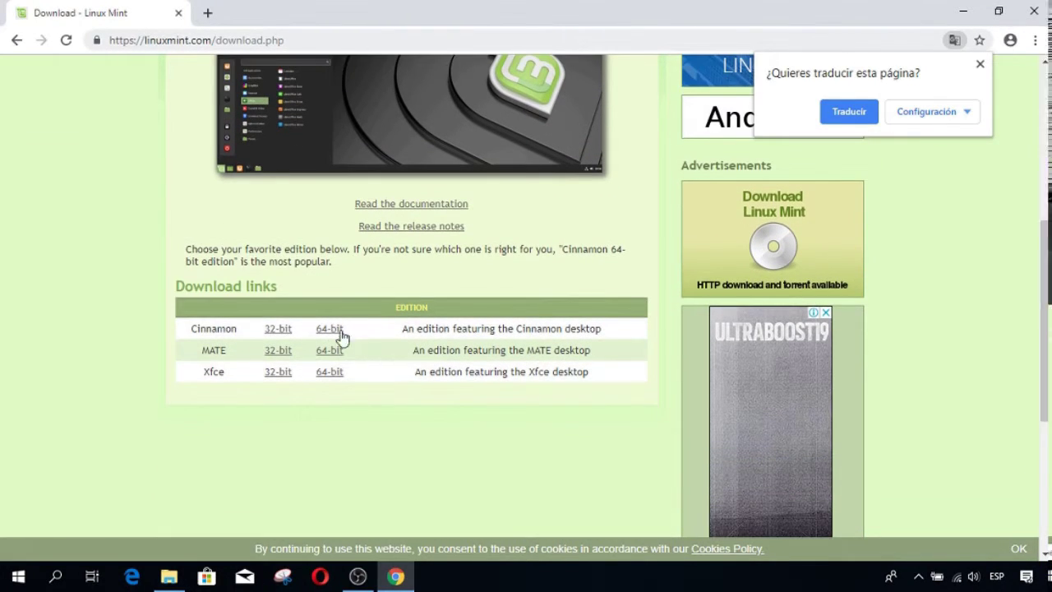
{"action": "left_click", "coordinate": [332, 343]}
{"action": "scroll", "coordinate": [354, 346], "scroll_direction": "down", "scroll_amount": 5}
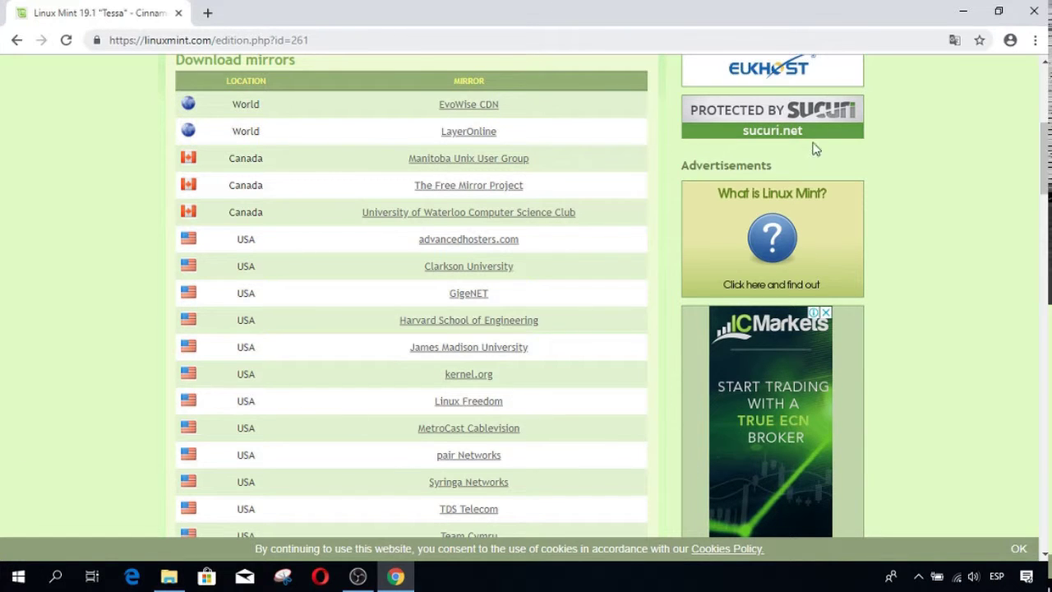
{"action": "left_click", "coordinate": [475, 246]}
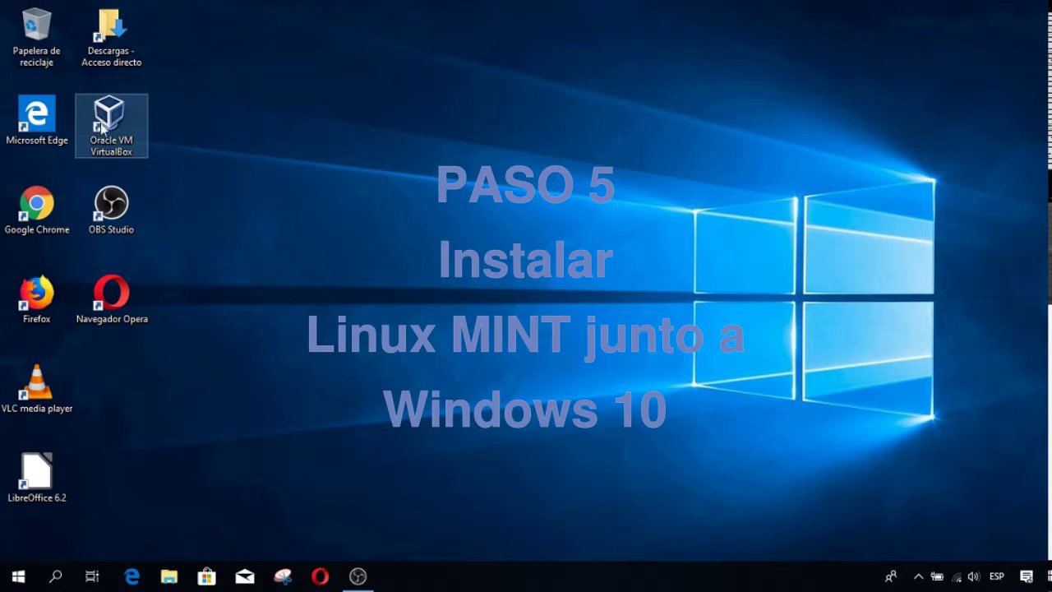
- In the Windows 10 VM's storage settings, pick the linuxmint-19.1-cinnamon-64bit ISO for the empty optical drive
{"action": "double_click", "coordinate": [111, 120]}
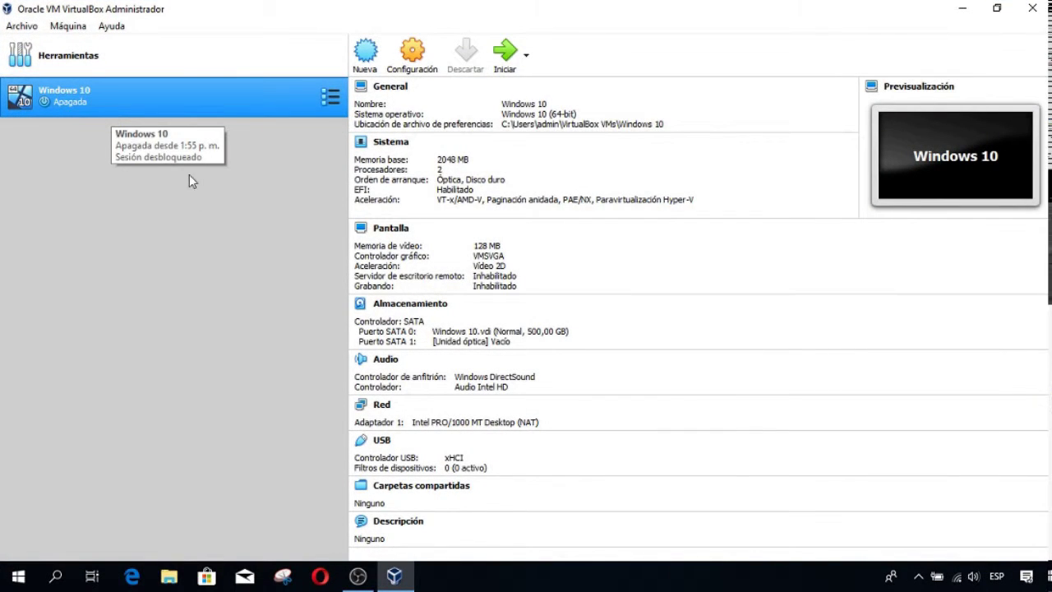
{"action": "left_click", "coordinate": [420, 56]}
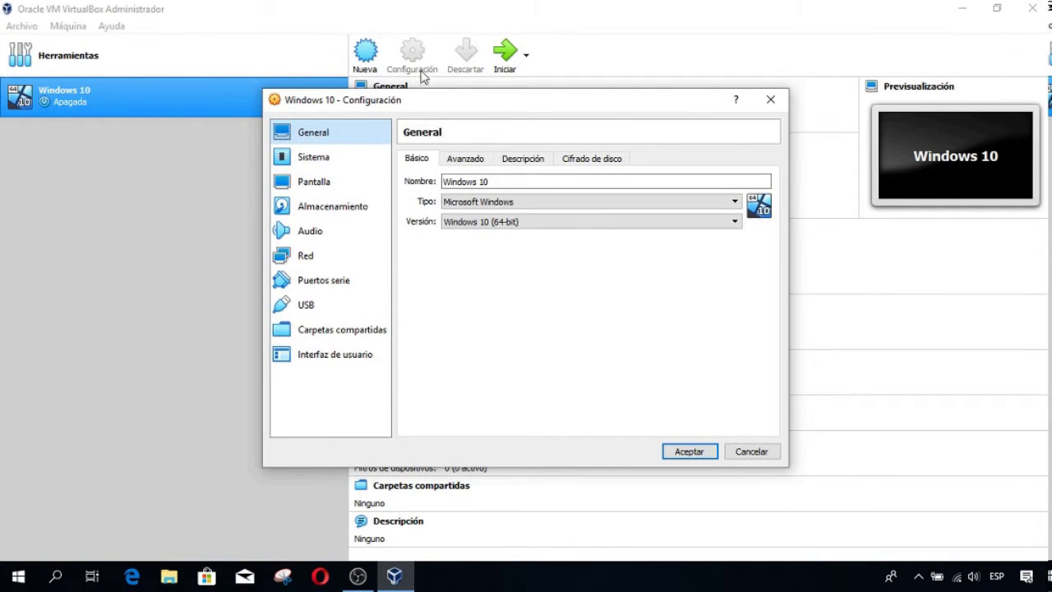
{"action": "left_click", "coordinate": [337, 215]}
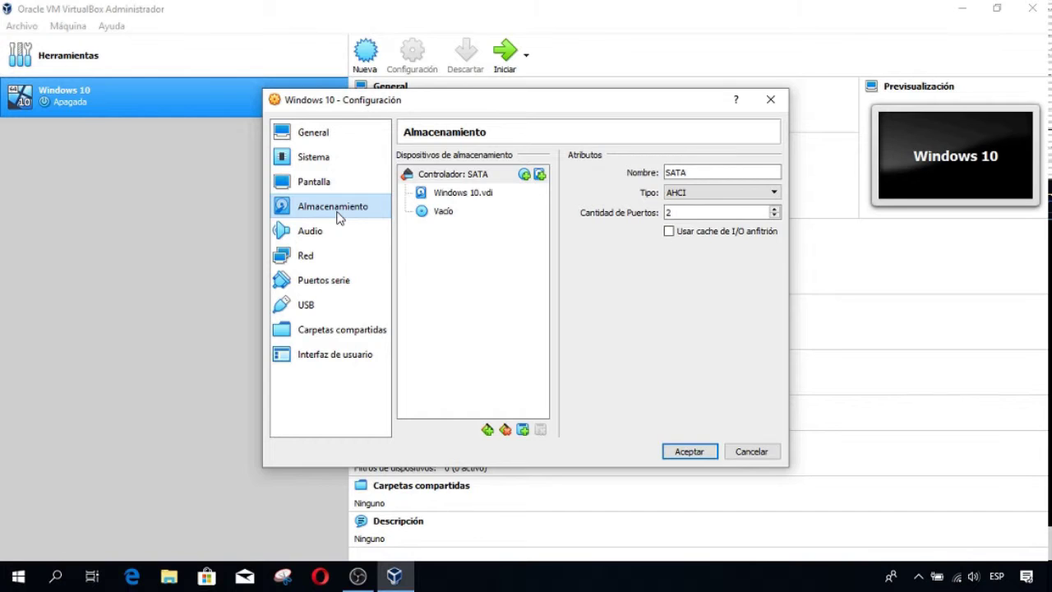
{"action": "left_click", "coordinate": [443, 213]}
{"action": "left_click", "coordinate": [773, 174]}
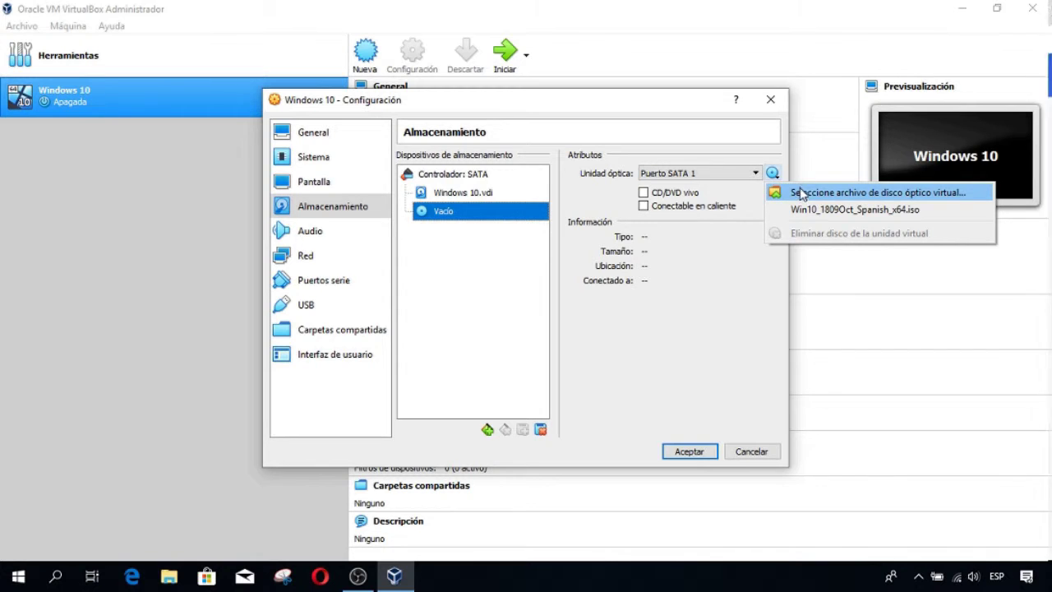
{"action": "left_click", "coordinate": [795, 193]}
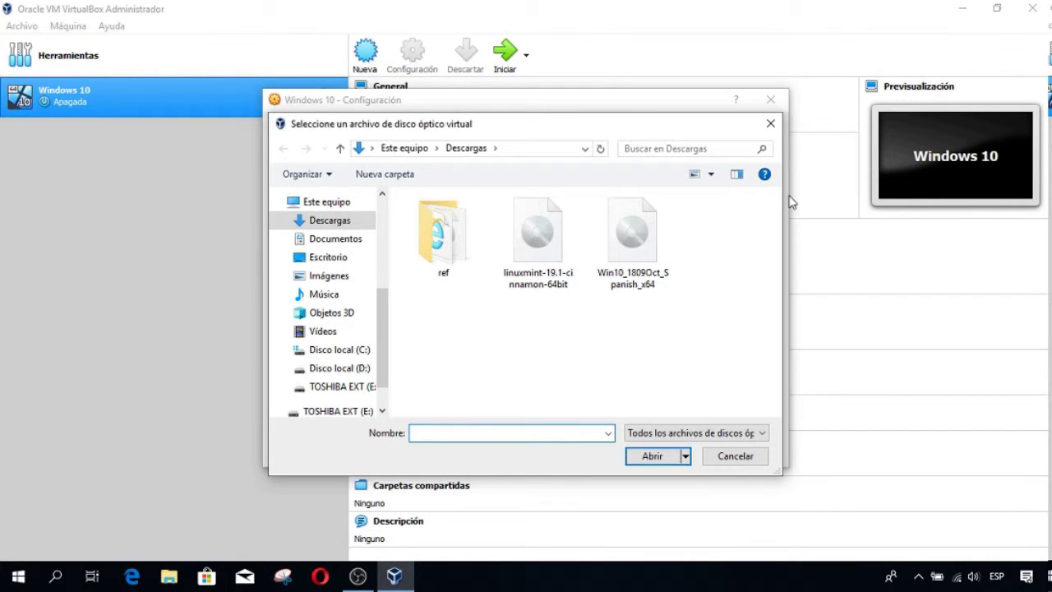
{"action": "left_click", "coordinate": [540, 222]}
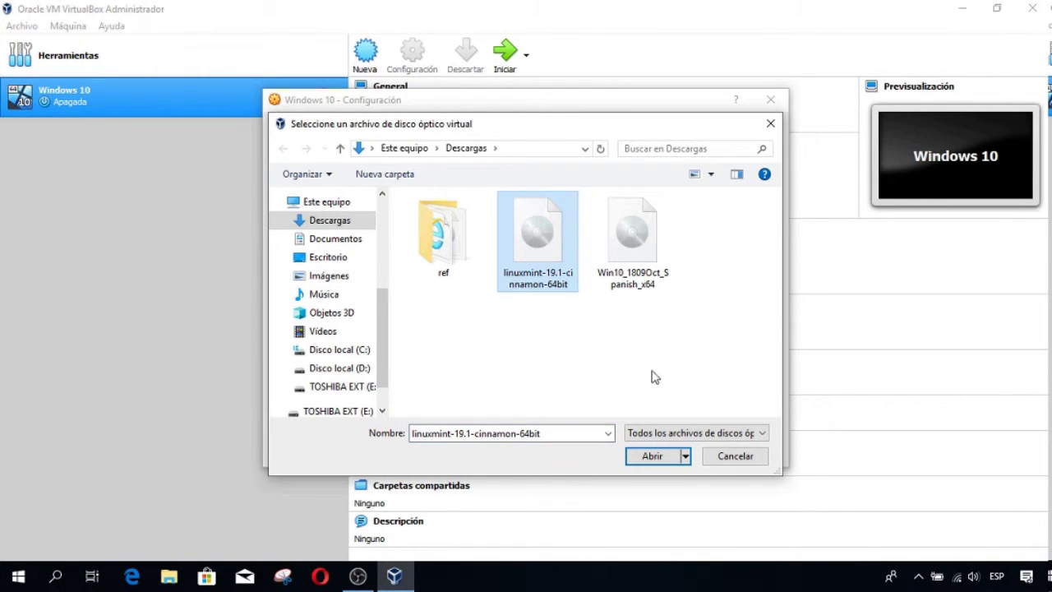
- Attach the ISO, save the storage settings and start the Windows 10 machine
{"action": "left_click", "coordinate": [649, 456]}
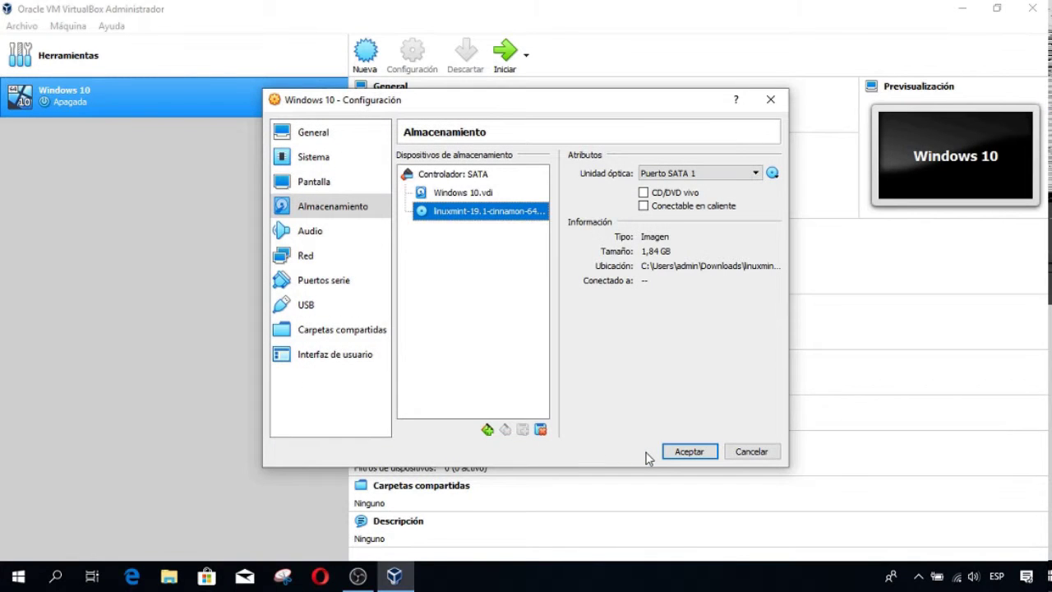
{"action": "left_click", "coordinate": [676, 452]}
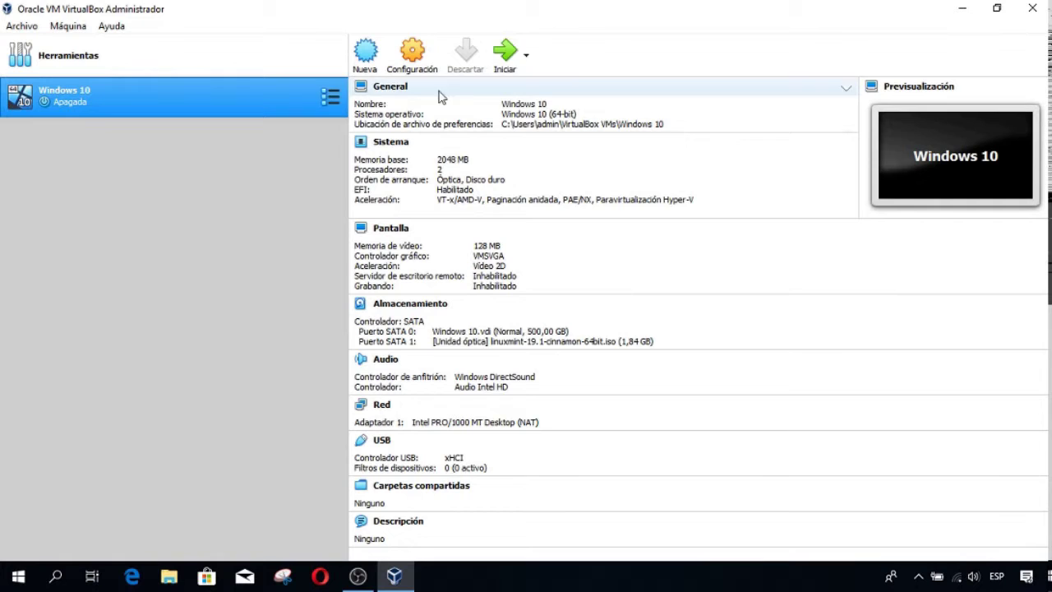
{"action": "left_click", "coordinate": [515, 52]}
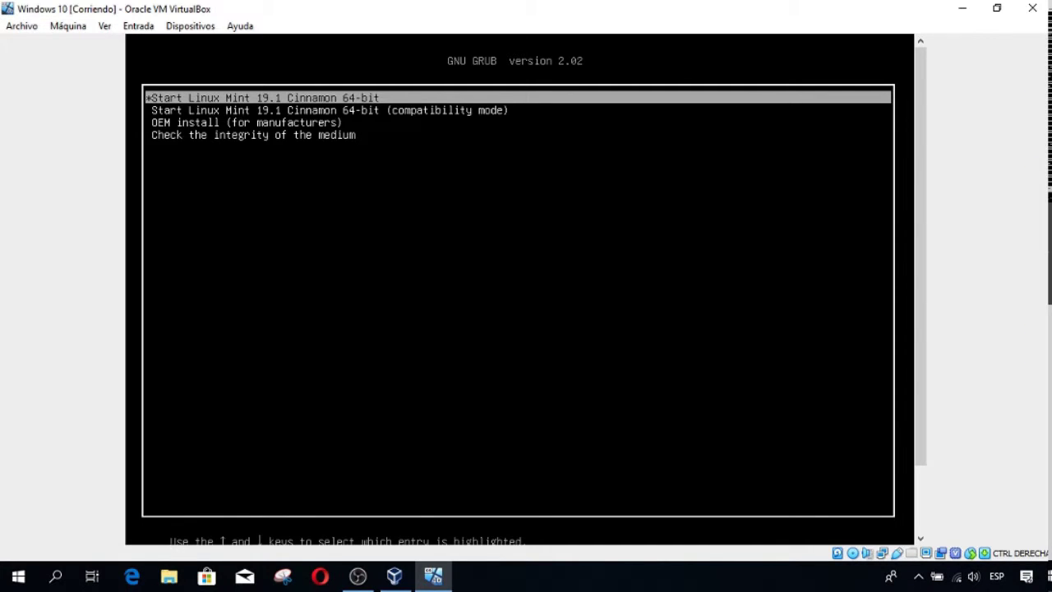
- Boot the default Linux Mint live entry, switch the VM to full screen and dismiss the rendering notice
{"action": "key", "text": "Return"}
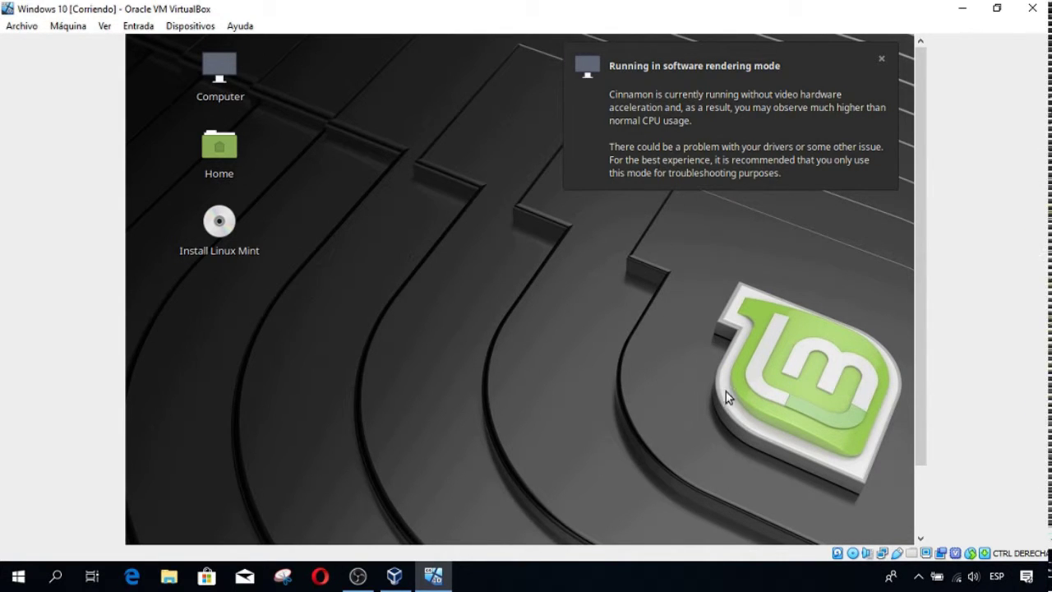
{"action": "left_click", "coordinate": [104, 25]}
{"action": "left_click", "coordinate": [141, 46]}
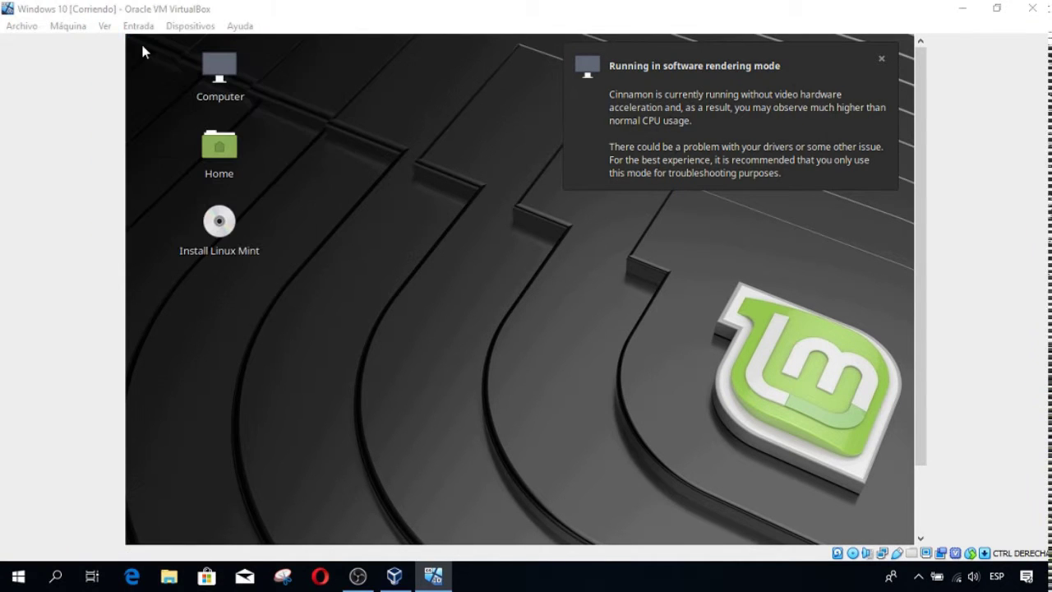
{"action": "left_click", "coordinate": [484, 359]}
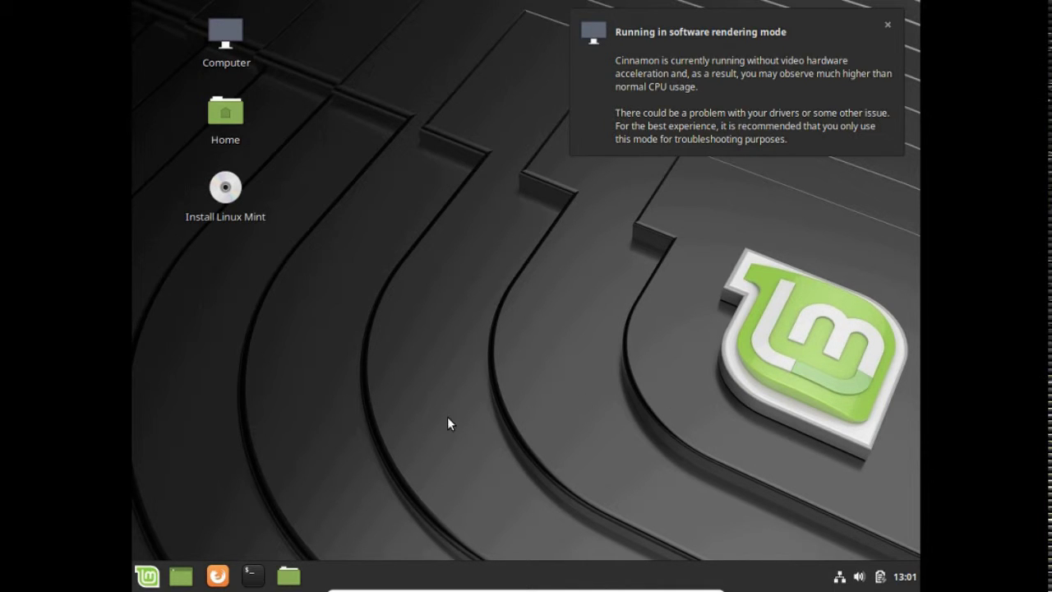
{"action": "left_click", "coordinate": [887, 28]}
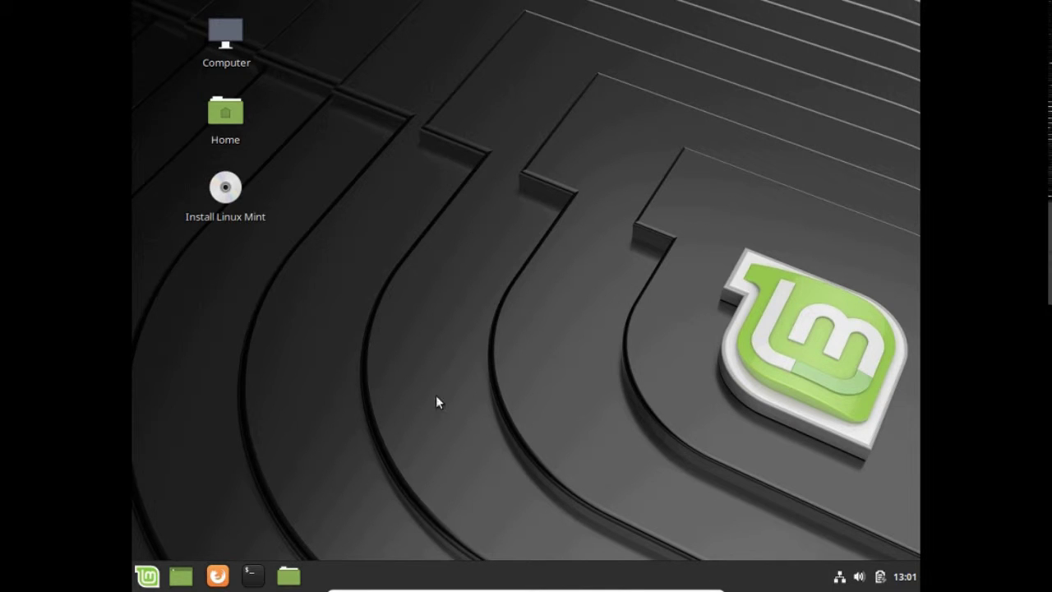
{"action": "left_click", "coordinate": [146, 580]}
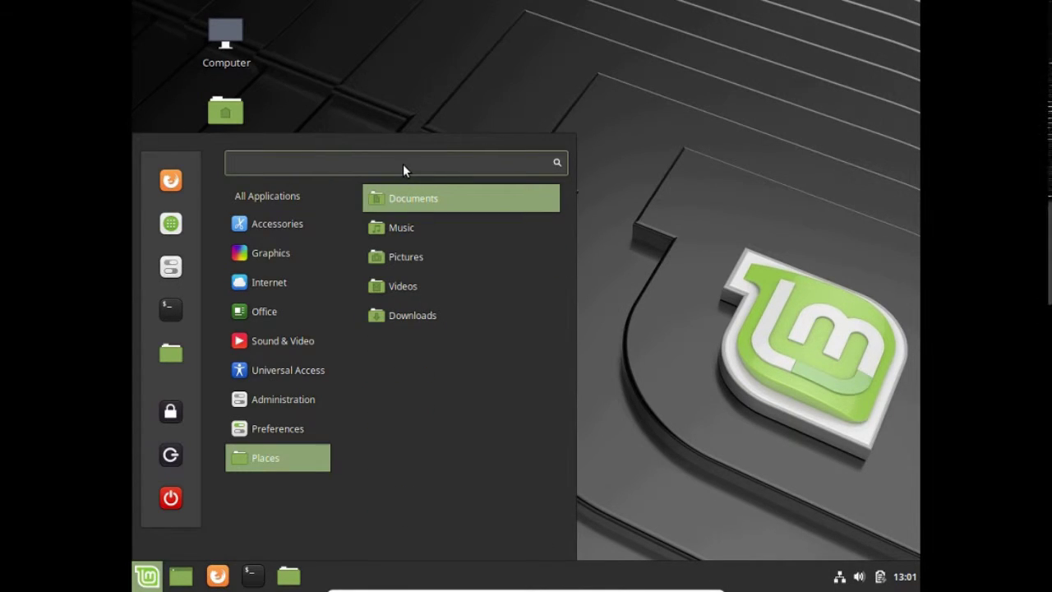
{"action": "type", "text": "gparte"}
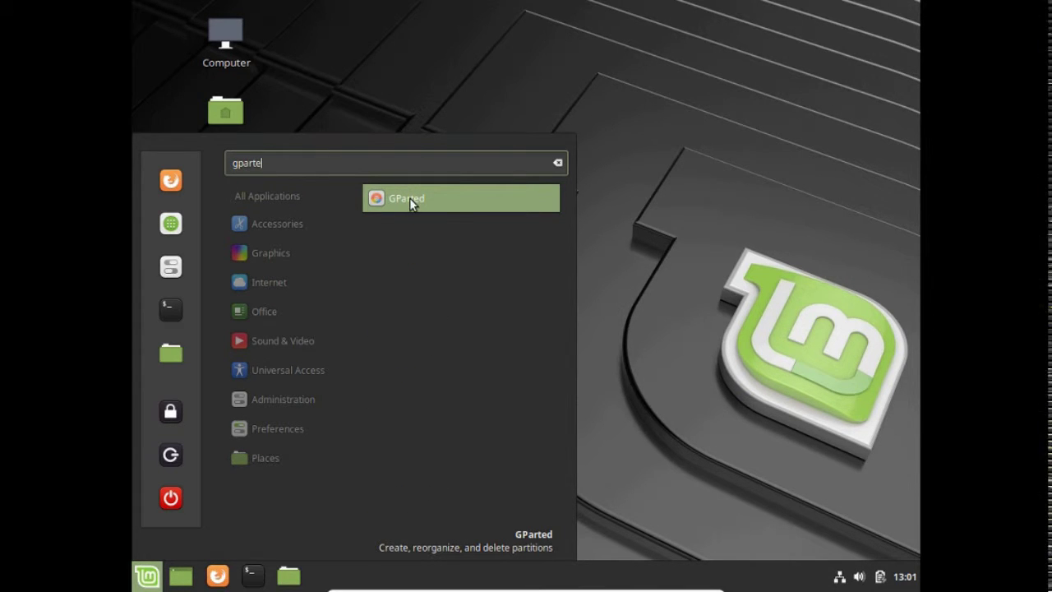
{"action": "left_click", "coordinate": [409, 198]}
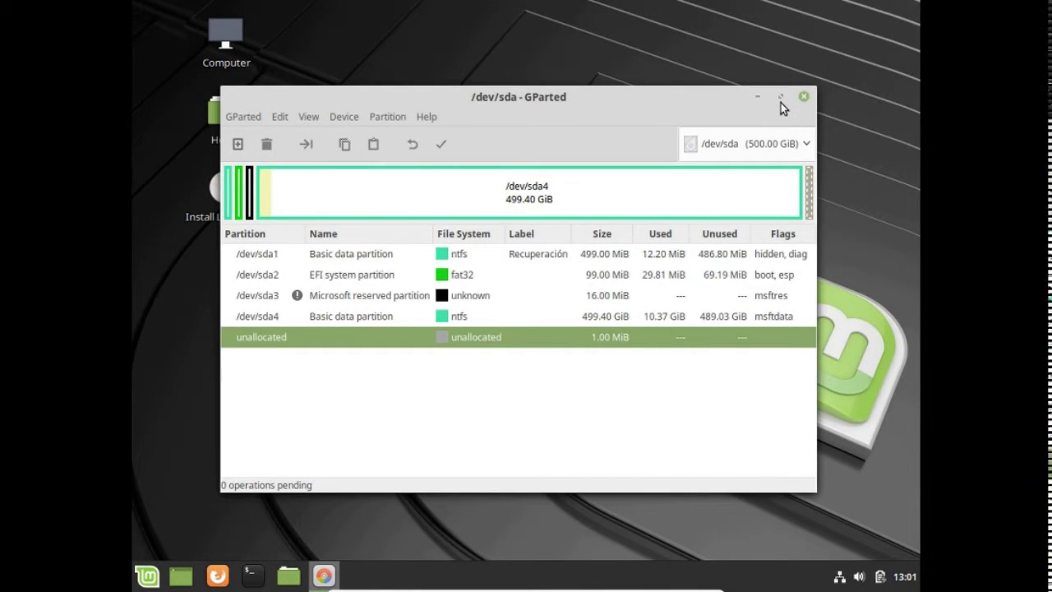
{"action": "left_click", "coordinate": [781, 97]}
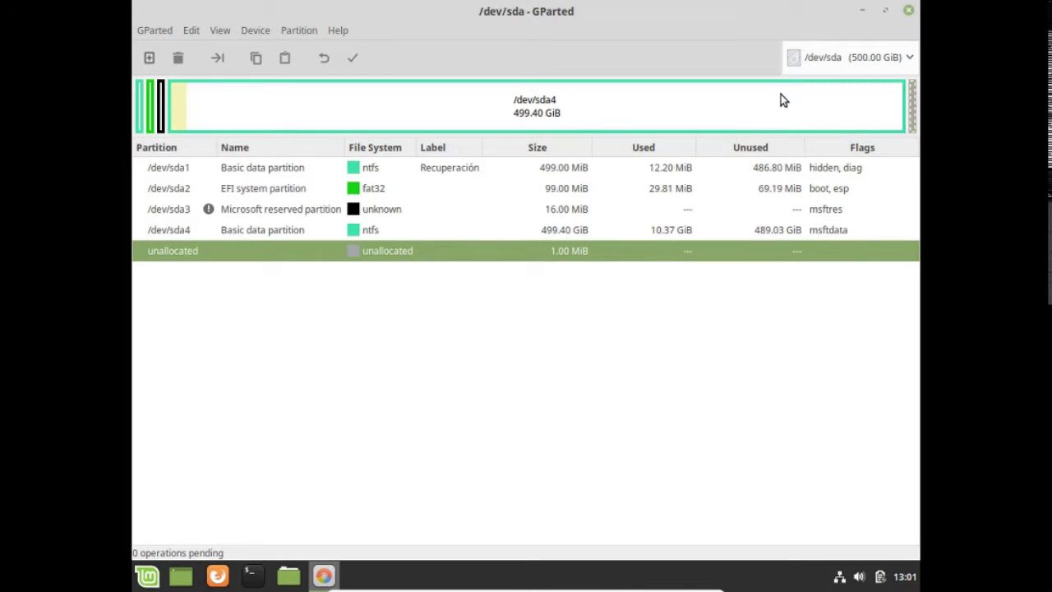
{"action": "left_click", "coordinate": [365, 173]}
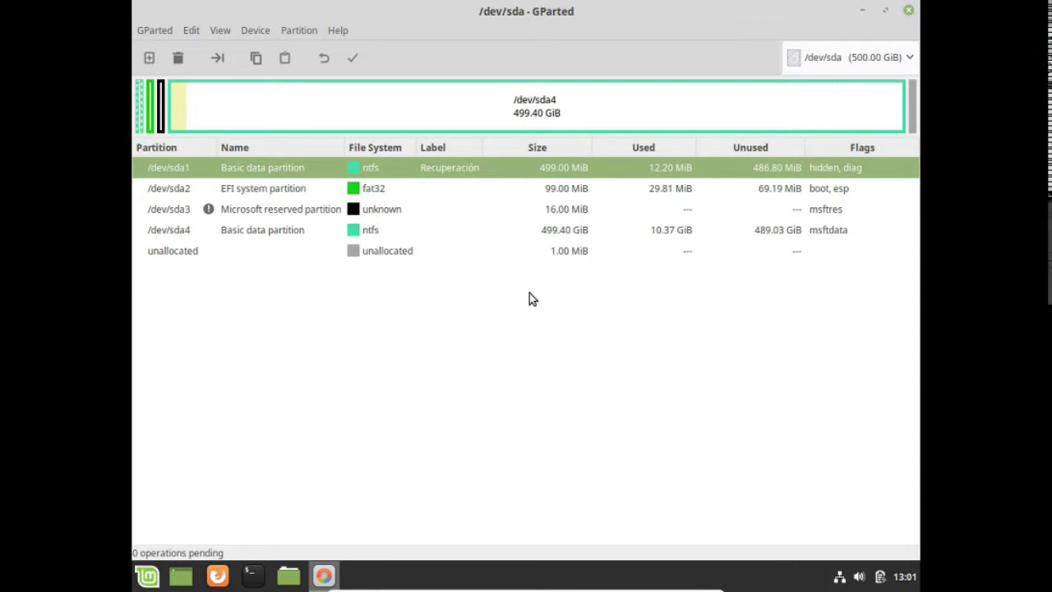
{"action": "key", "text": "Down"}
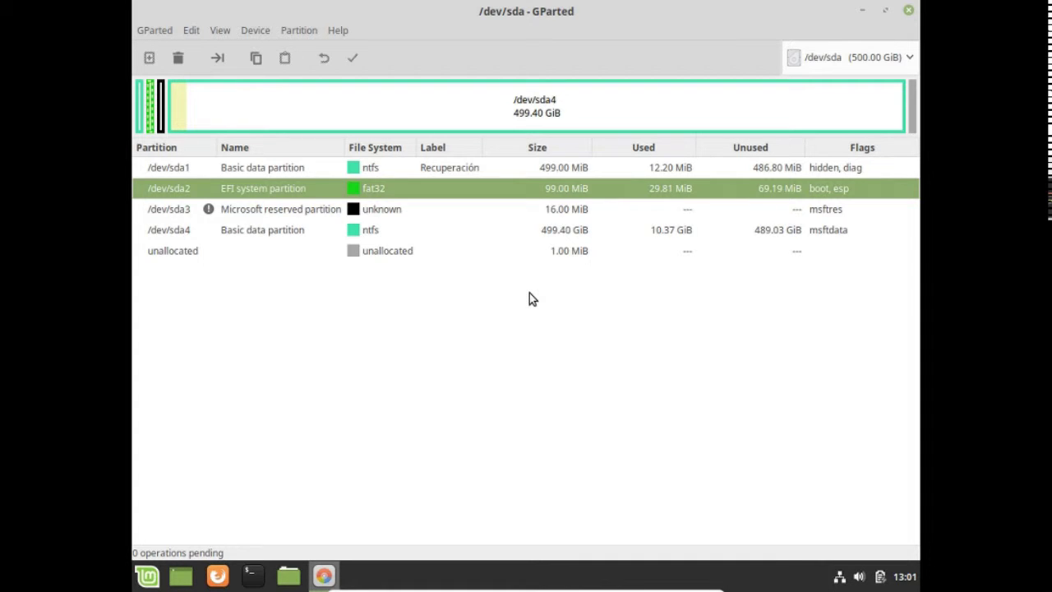
{"action": "key", "text": "Down"}
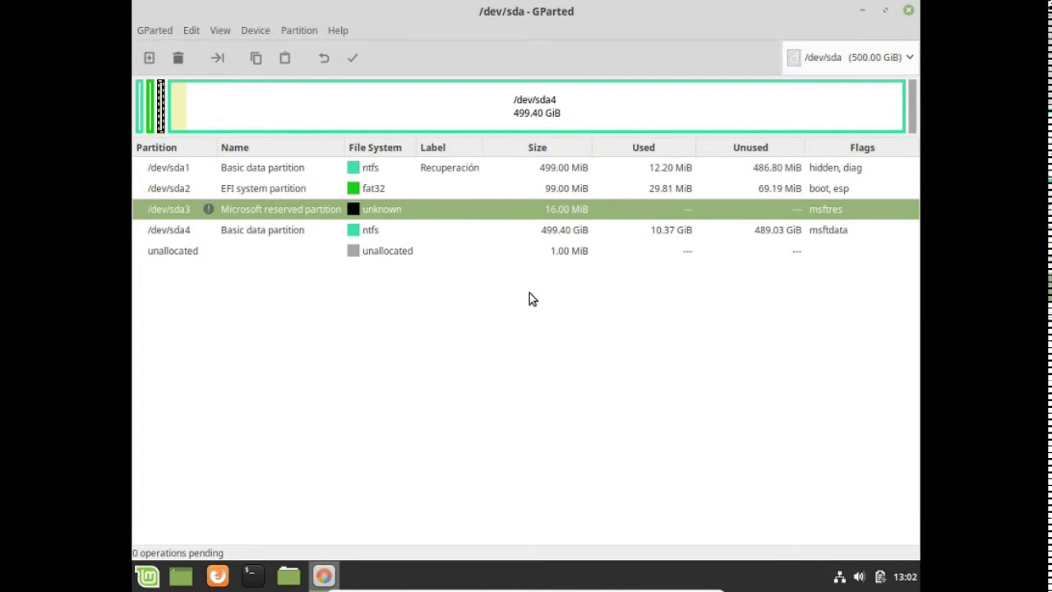
{"action": "key", "text": "Down"}
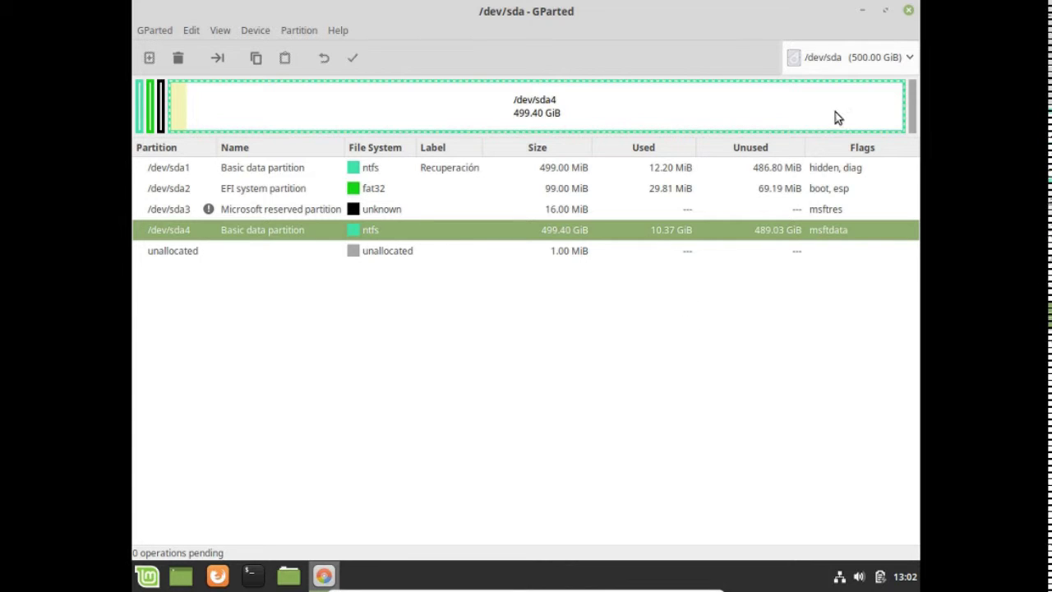
{"action": "left_click", "coordinate": [909, 11]}
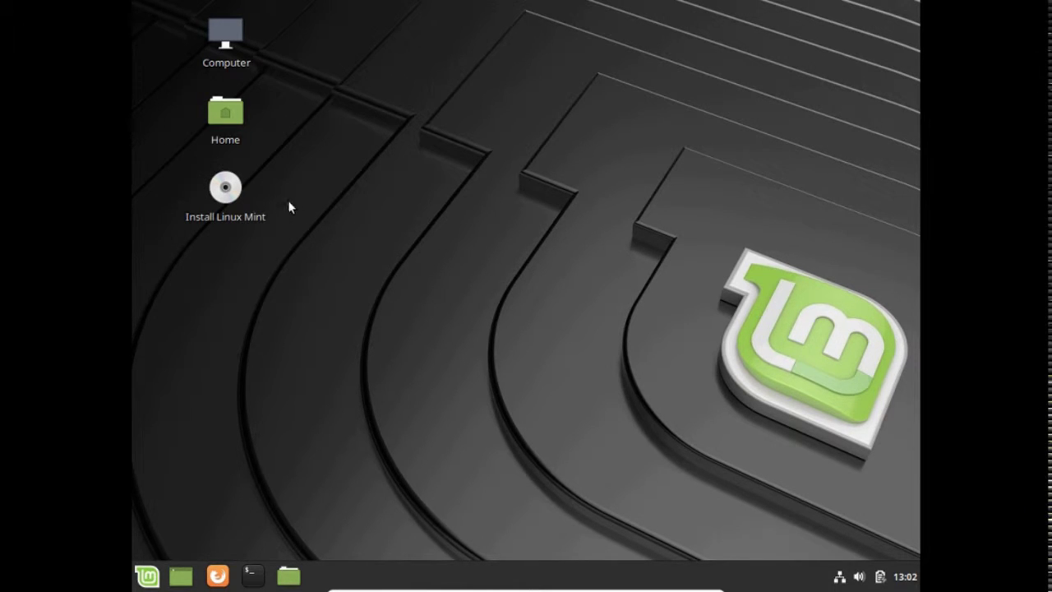
- Start the installer with Español as the language and the Español (latinoamericano) keyboard layout
{"action": "double_click", "coordinate": [224, 194]}
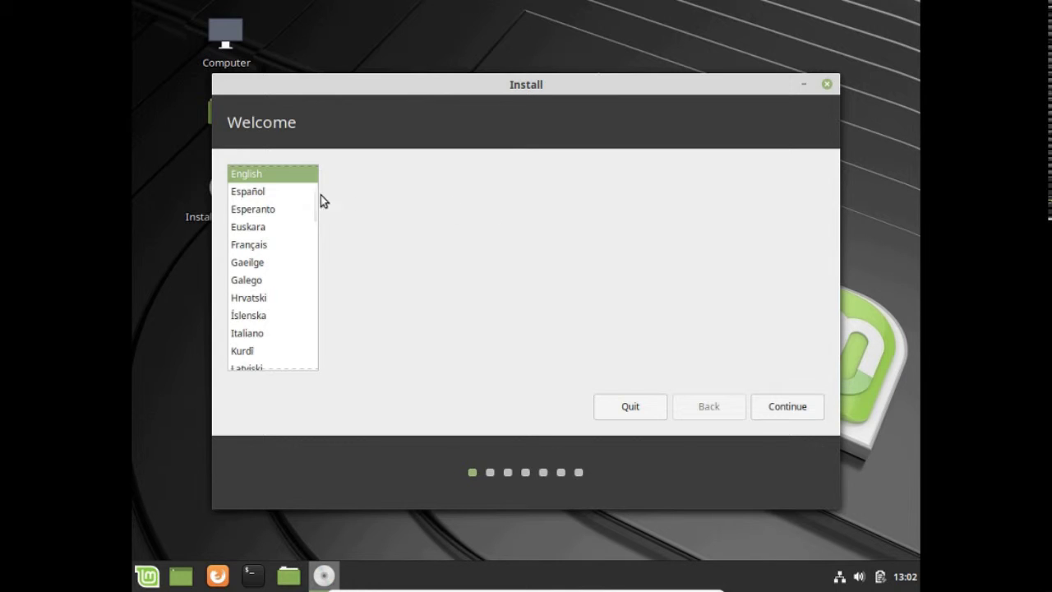
{"action": "left_click", "coordinate": [250, 196]}
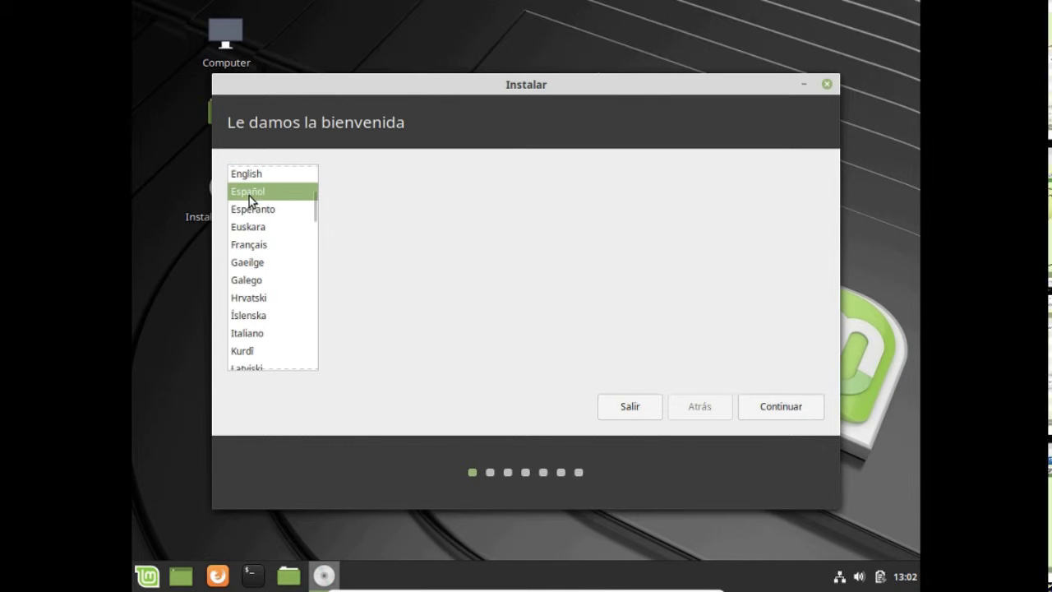
{"action": "left_click", "coordinate": [772, 406]}
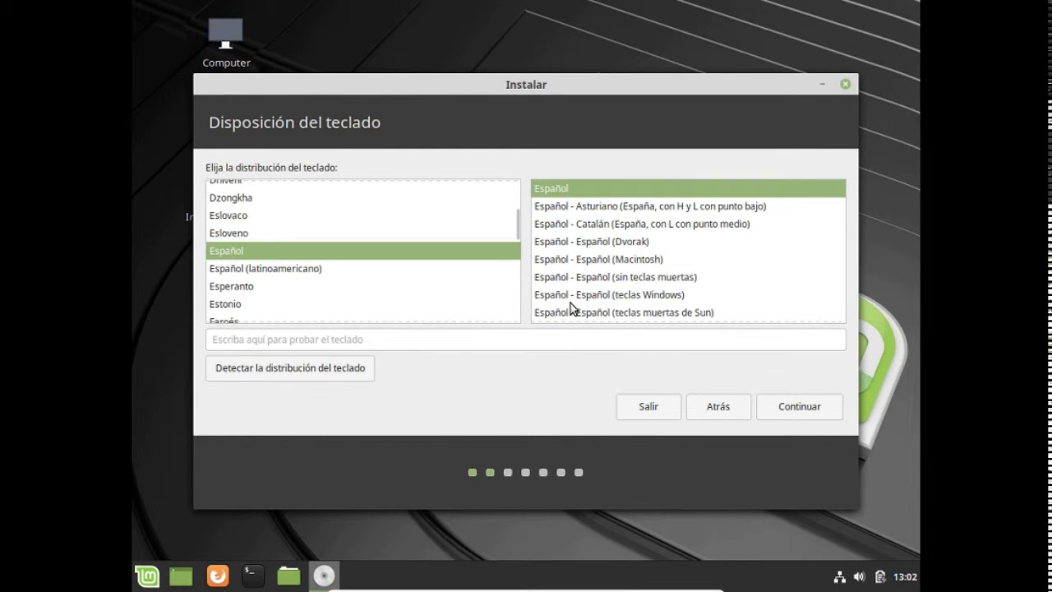
{"action": "left_click", "coordinate": [306, 276]}
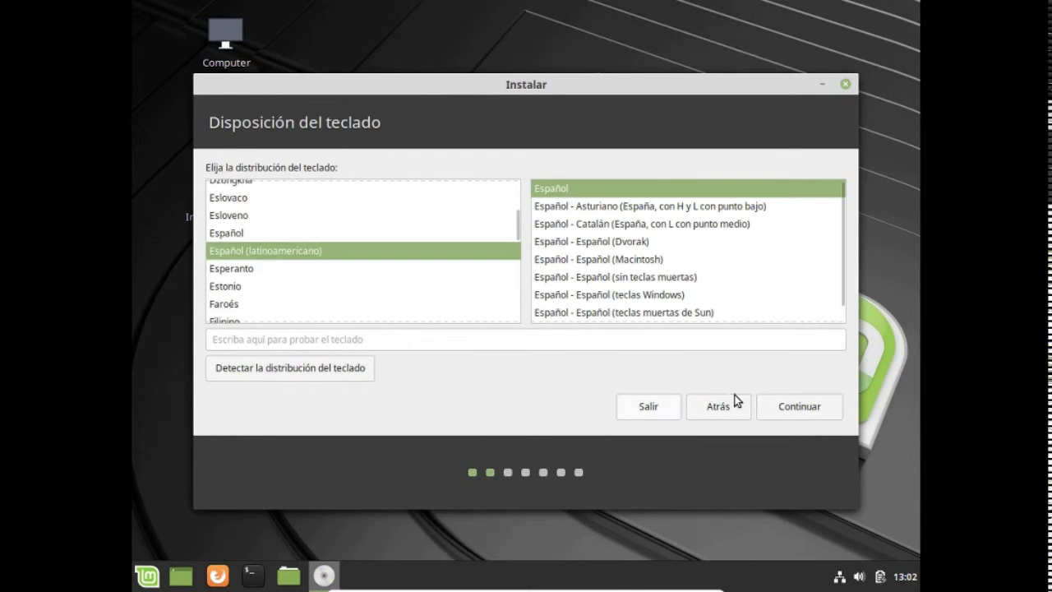
{"action": "left_click", "coordinate": [842, 419]}
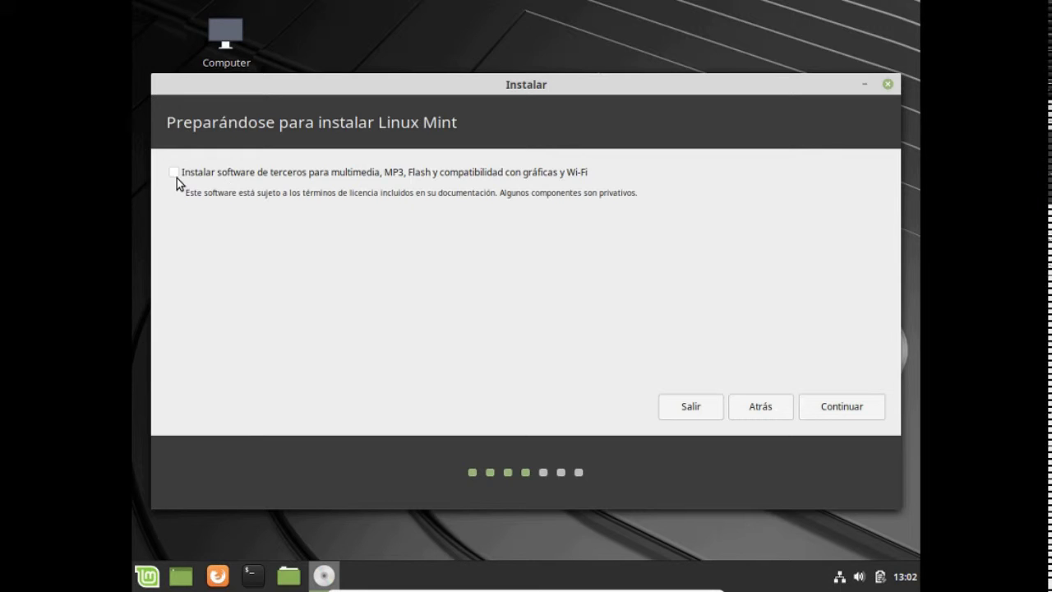
- Continue past the third-party software page and choose to install alongside Windows Boot Manager
{"action": "left_click", "coordinate": [847, 407]}
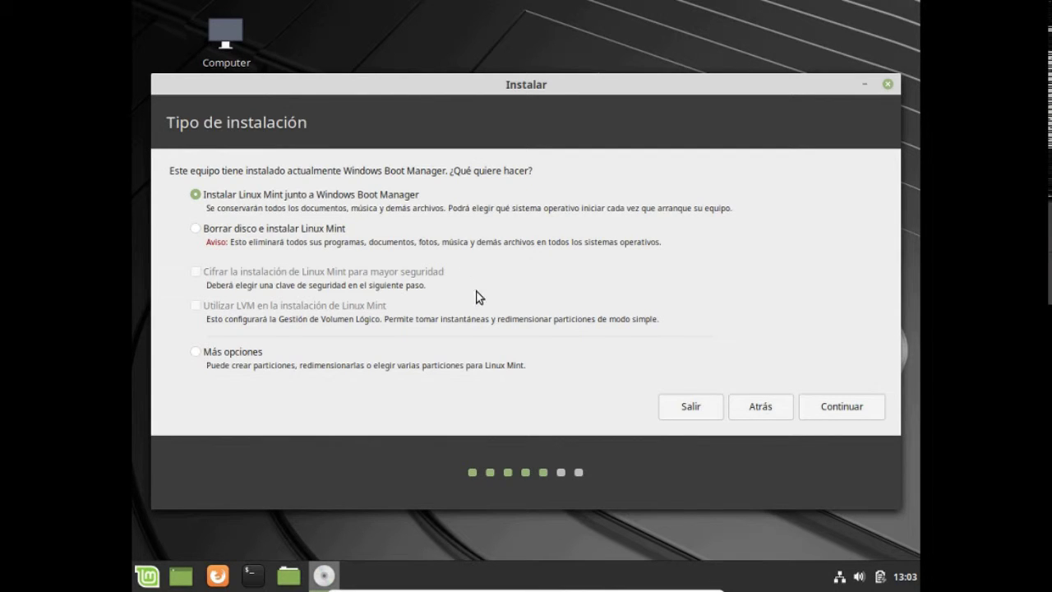
{"action": "left_click", "coordinate": [836, 406]}
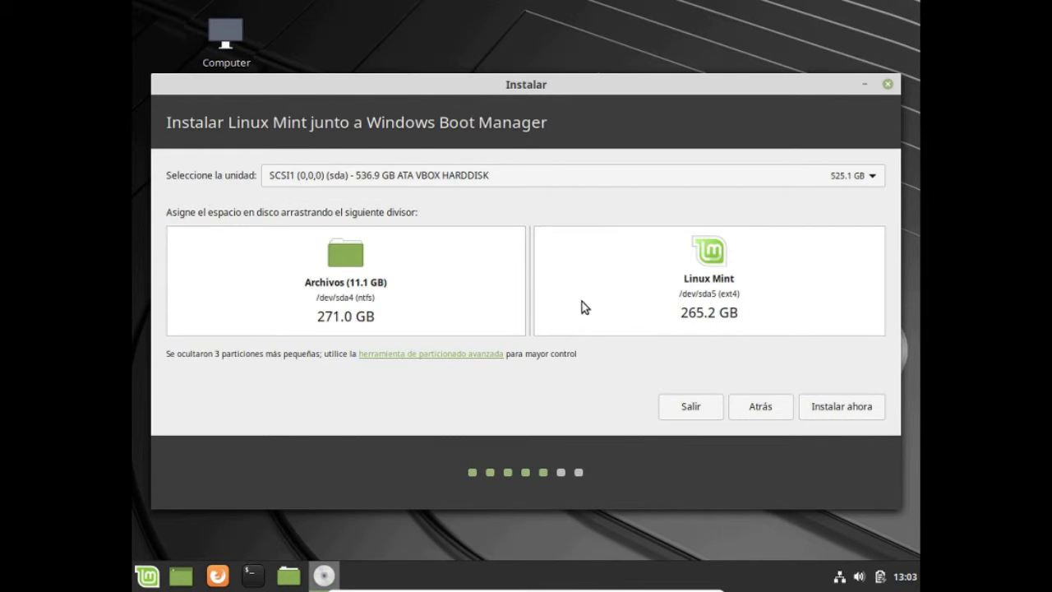
- Adjust the disk split to 268.1 GB each for Archivos and Linux Mint, then choose Instalar ahora
{"action": "left_click_drag", "start_coordinate": [533, 296], "coordinate": [176, 295]}
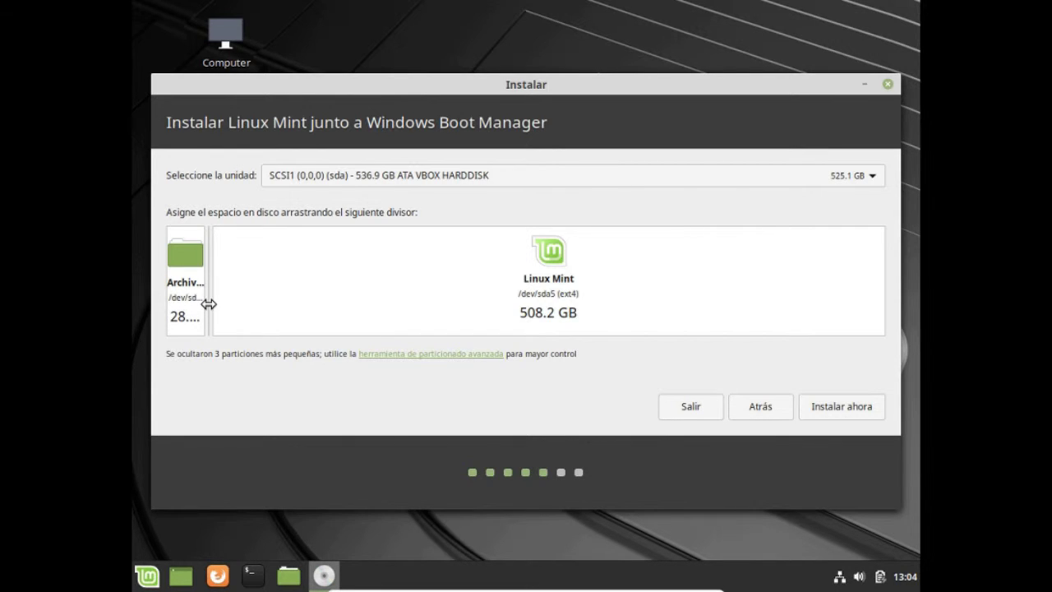
{"action": "left_click_drag", "start_coordinate": [208, 303], "coordinate": [525, 318]}
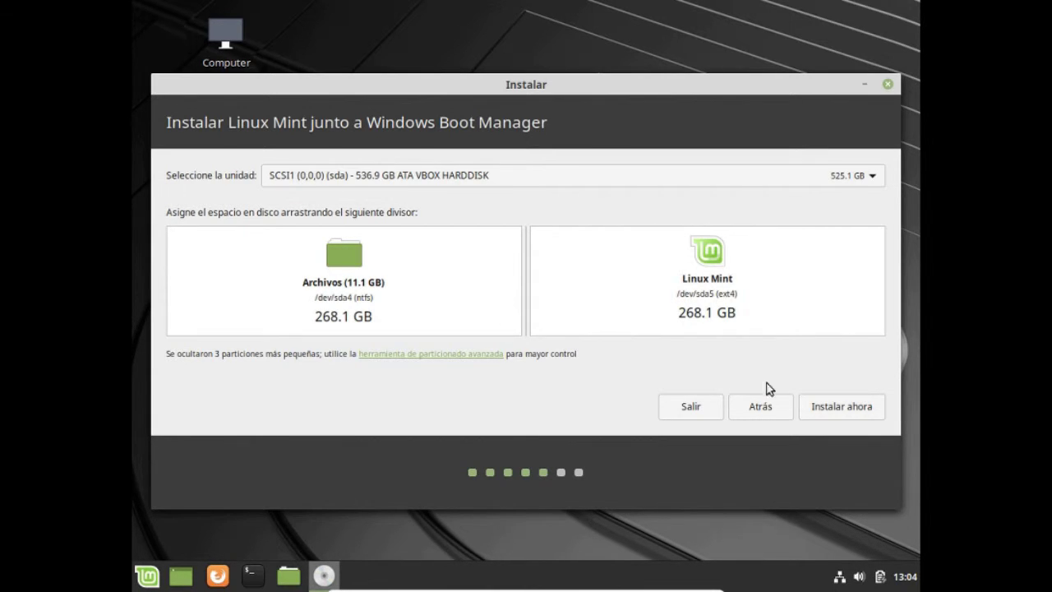
{"action": "left_click", "coordinate": [848, 407]}
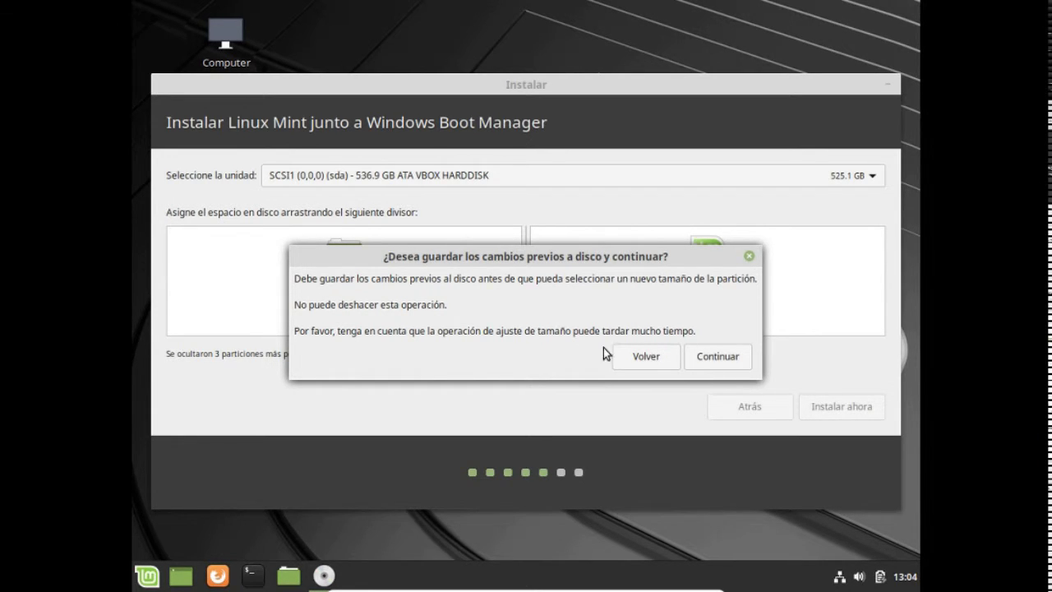
- Confirm saving the partition changes and approve writing them, with partition #5 formatted as ext4
{"action": "left_click", "coordinate": [715, 363]}
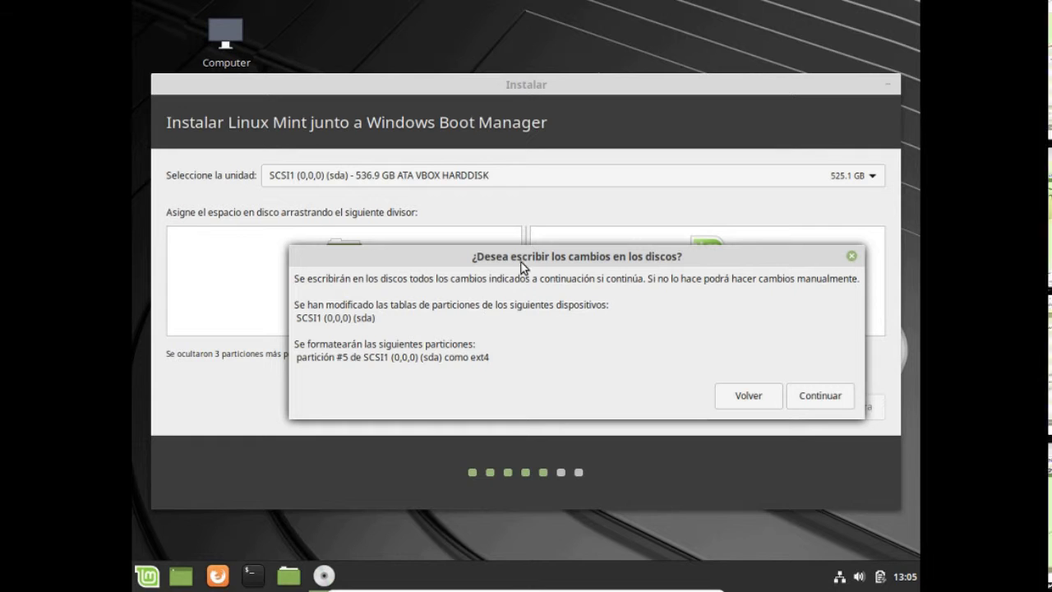
{"action": "left_click_drag", "start_coordinate": [509, 257], "coordinate": [446, 360]}
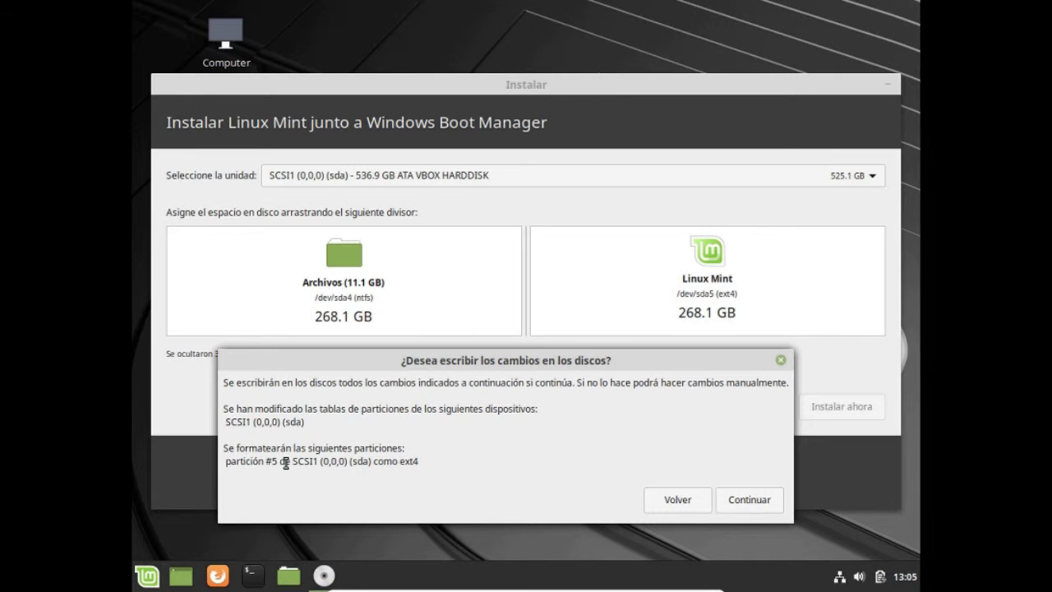
{"action": "left_click_drag", "start_coordinate": [285, 463], "coordinate": [220, 461]}
{"action": "left_click", "coordinate": [737, 501]}
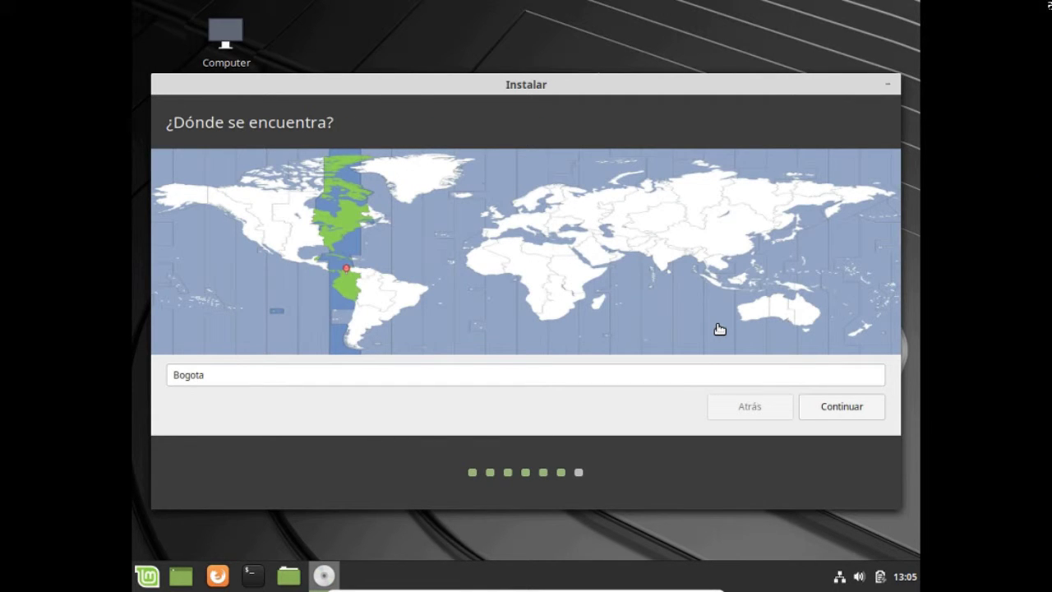
- Accept Bogota, enter the username and account password, enable automatic login, and begin installing
{"action": "left_click", "coordinate": [838, 412]}
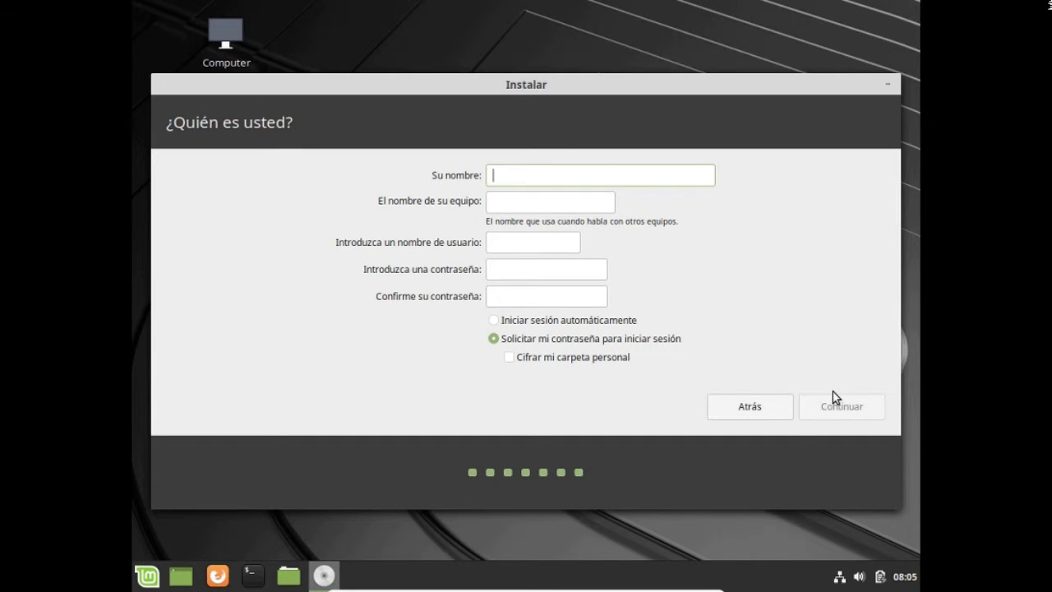
{"action": "type", "text": "chucho"}
{"action": "left_click", "coordinate": [547, 272]}
{"action": "left_click", "coordinate": [539, 296]}
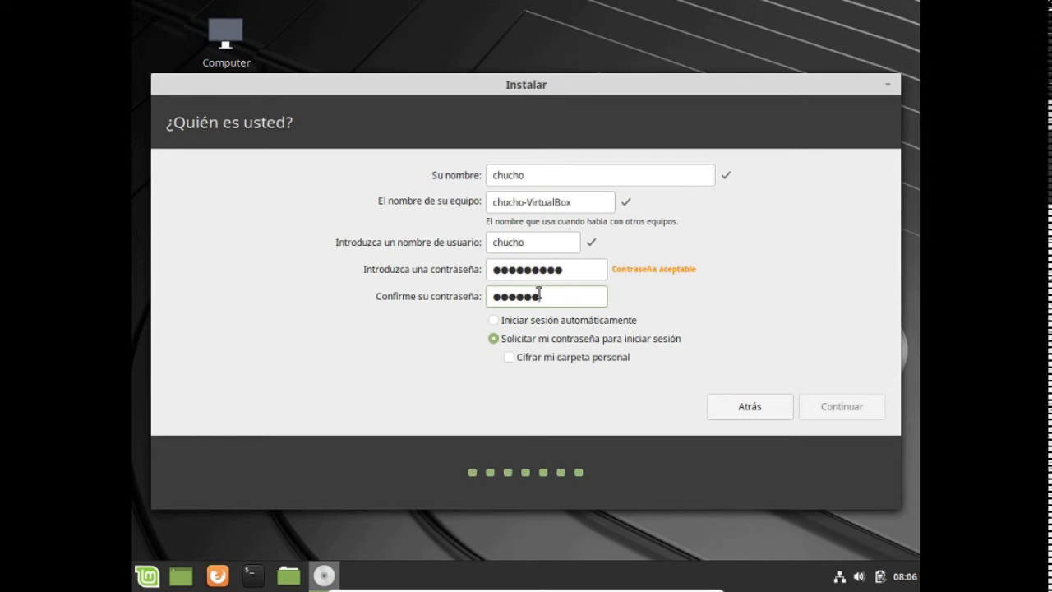
{"action": "left_click", "coordinate": [523, 323]}
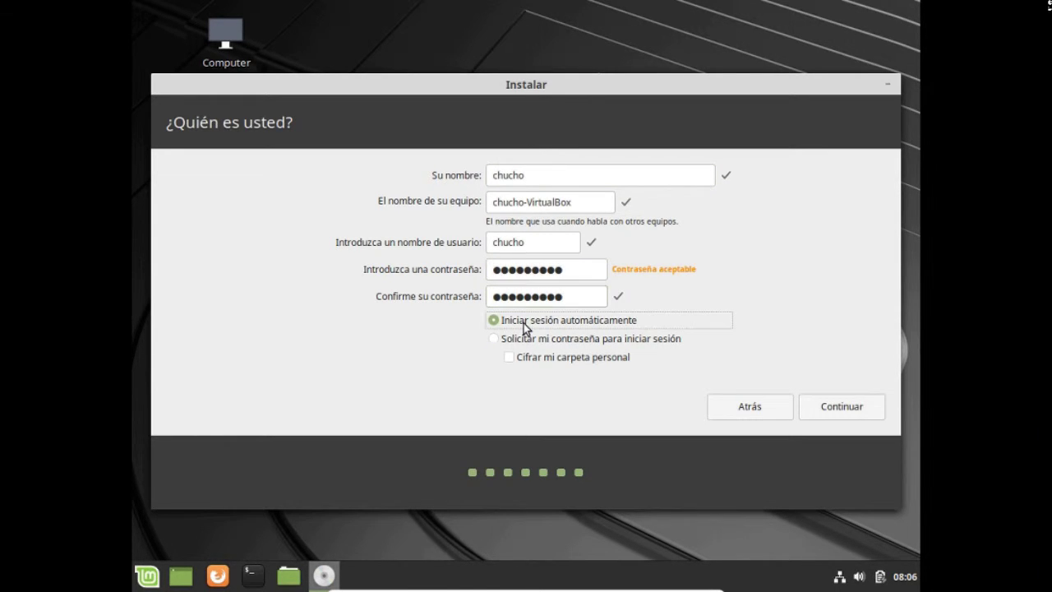
{"action": "left_click", "coordinate": [840, 408]}
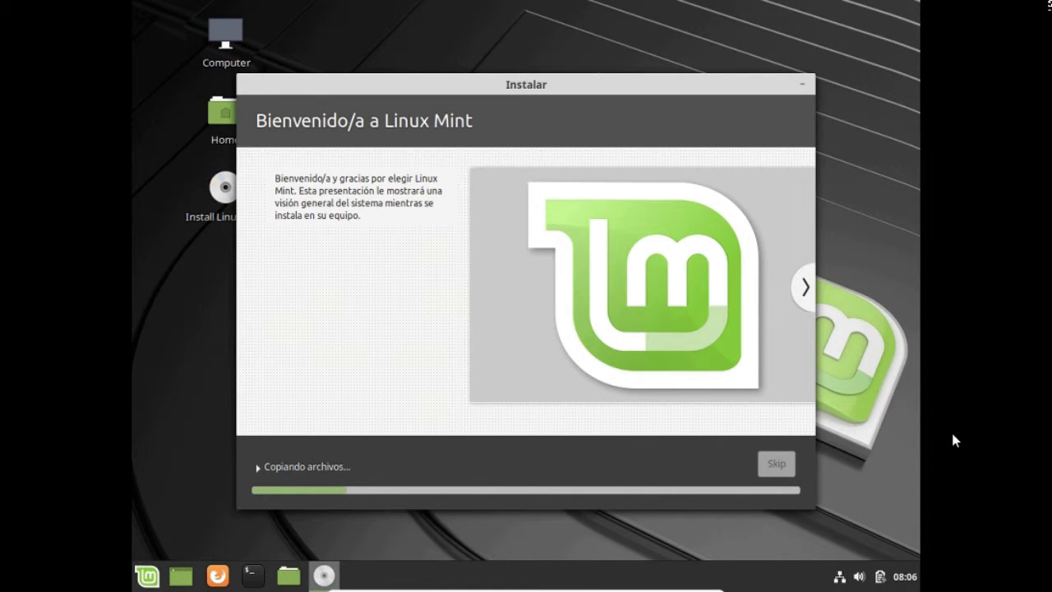
- Exit the VM's full screen with Right Ctrl+F and minimize the VM window
{"action": "key", "text": "ctrl+f"}
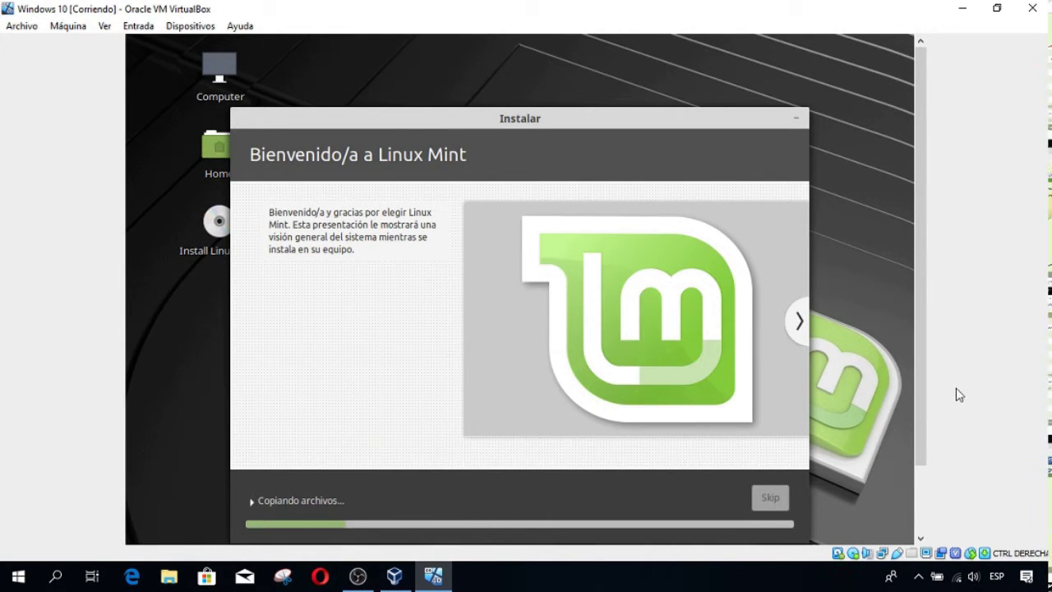
{"action": "left_click_drag", "start_coordinate": [919, 431], "coordinate": [918, 499]}
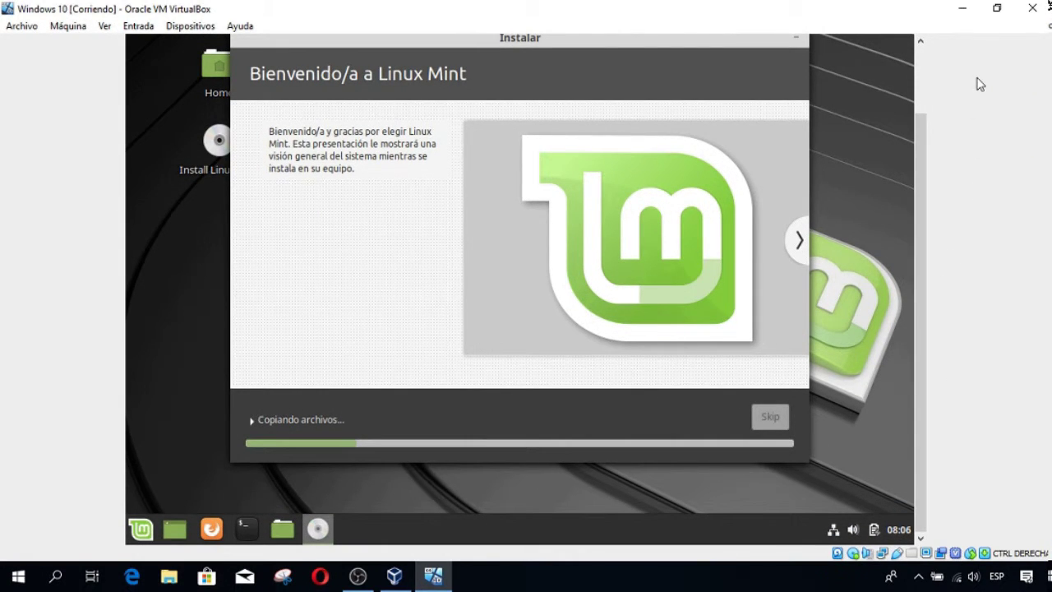
{"action": "left_click", "coordinate": [963, 10]}
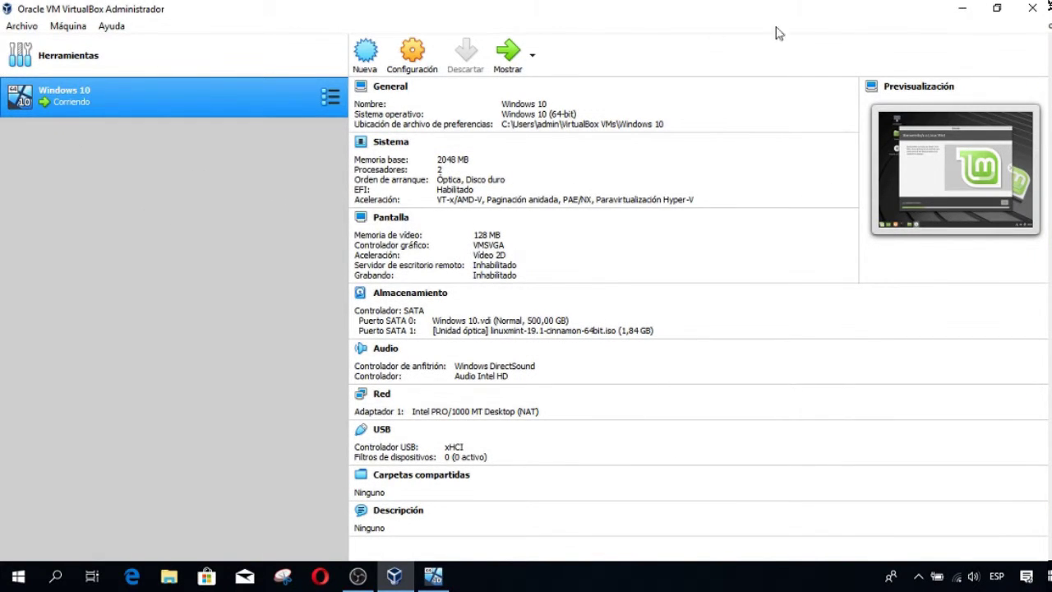
{"action": "left_click", "coordinate": [964, 10]}
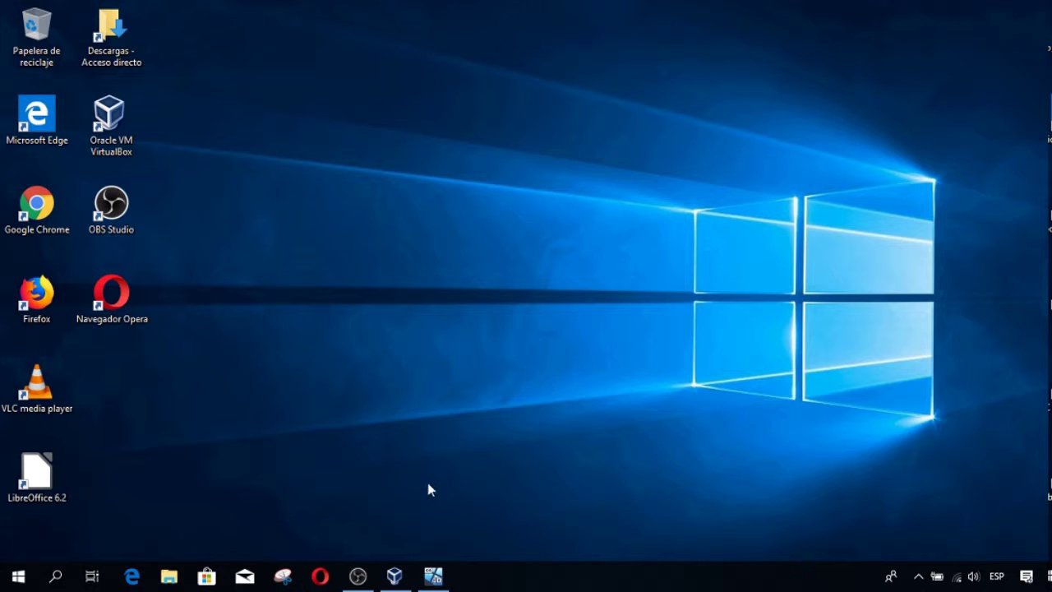
- Restore the VirtualBox Manager from the taskbar, showing the Windows 10 machine running
{"action": "left_click", "coordinate": [394, 577]}
{"action": "left_click", "coordinate": [394, 576]}
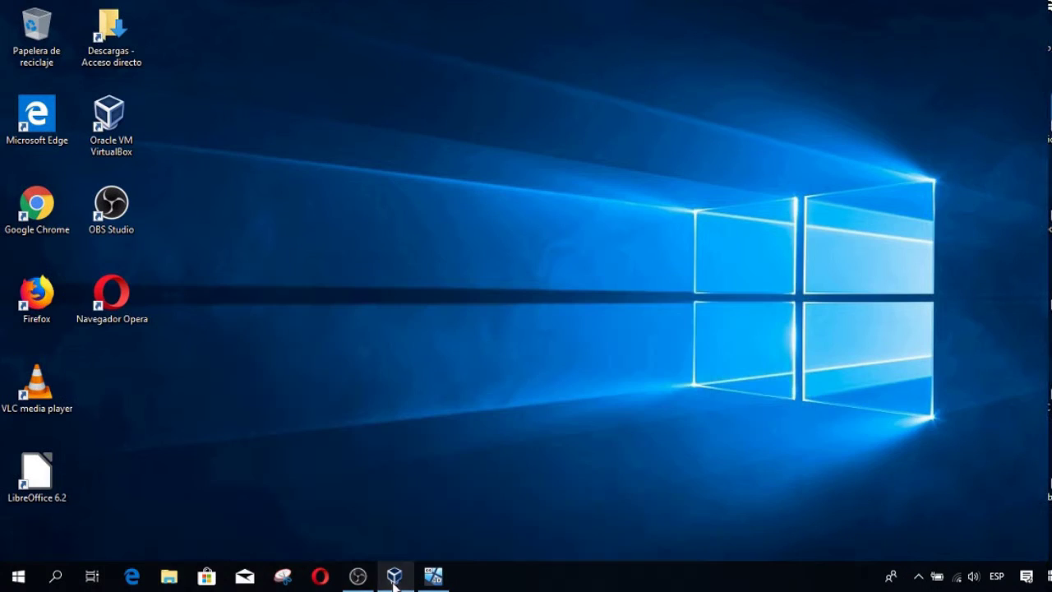
{"action": "left_click", "coordinate": [359, 578]}
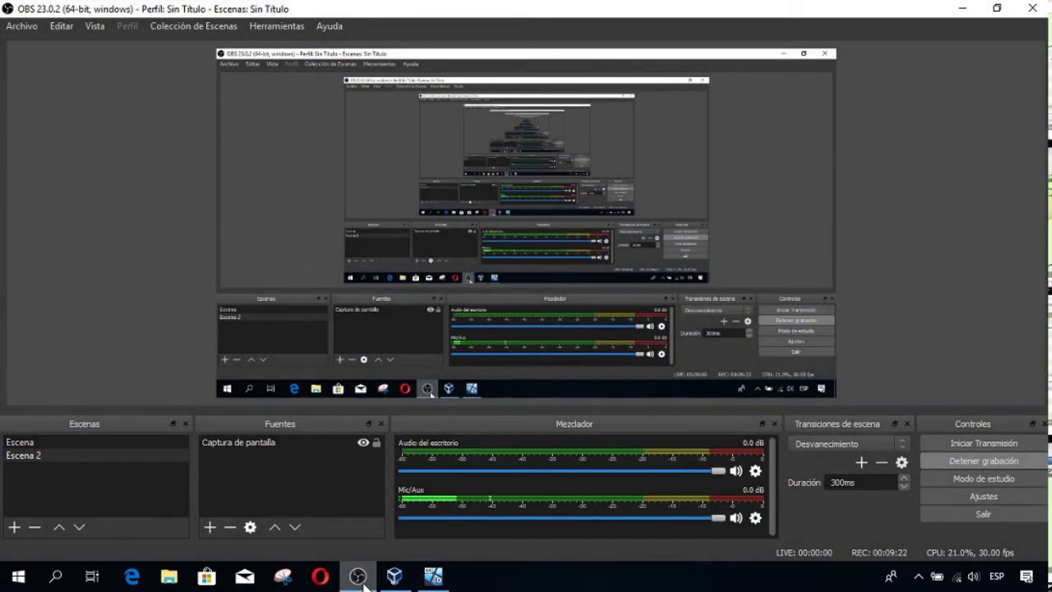
{"action": "left_click", "coordinate": [362, 579]}
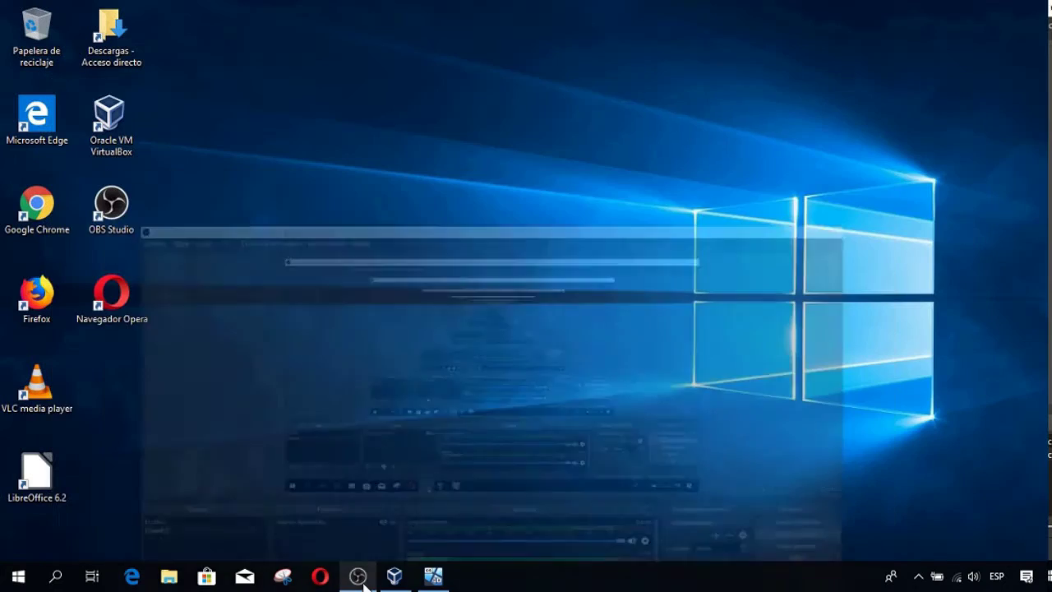
{"action": "left_click", "coordinate": [395, 576]}
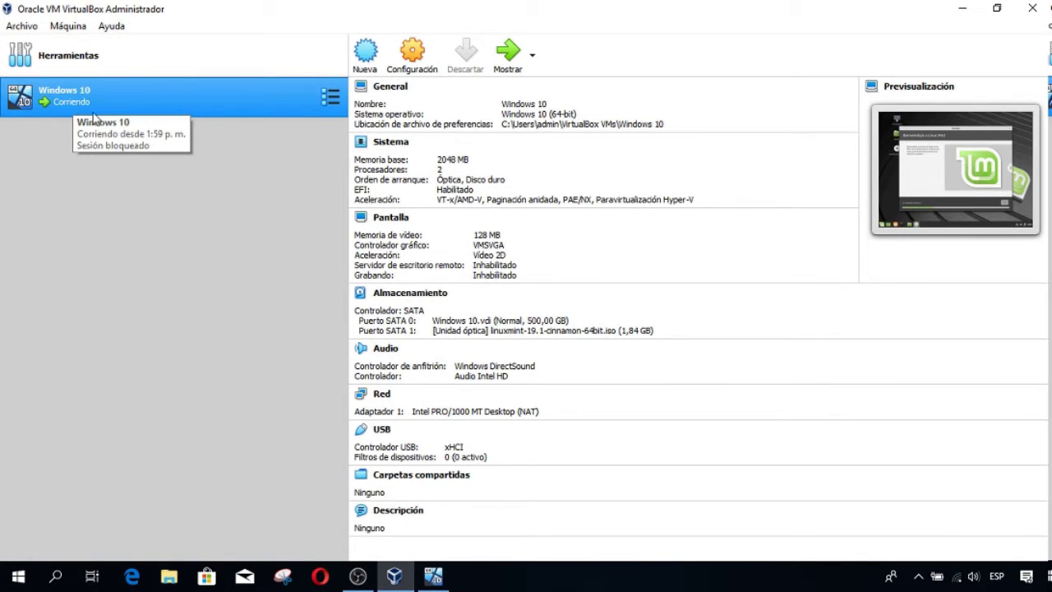
{"action": "mouse_move", "coordinate": [437, 580]}
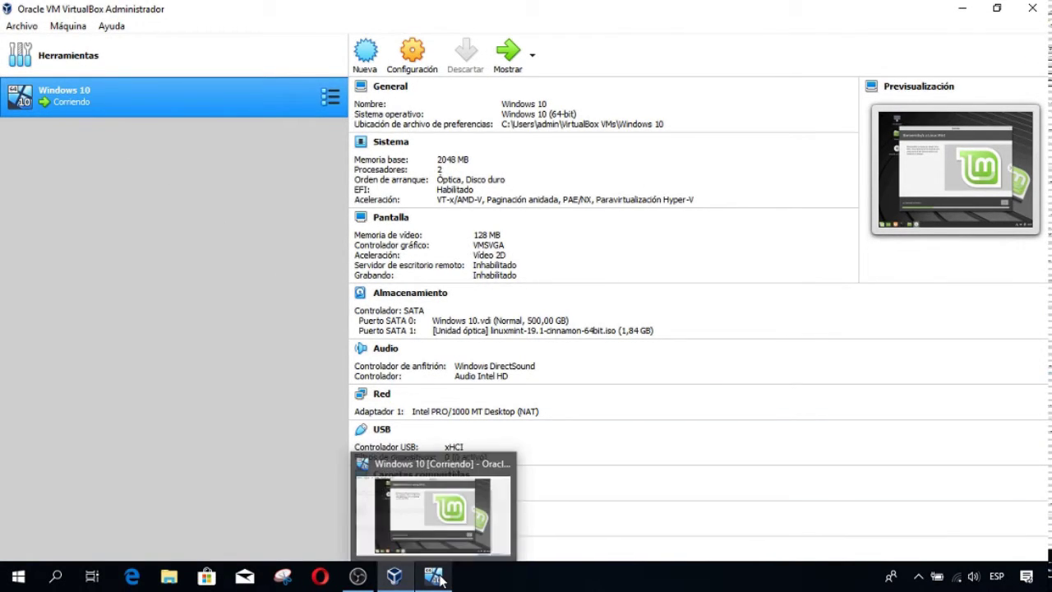
- Bring the running VM to the front and switch it to full screen via Ver > Modo pantalla completa
{"action": "left_click", "coordinate": [433, 505]}
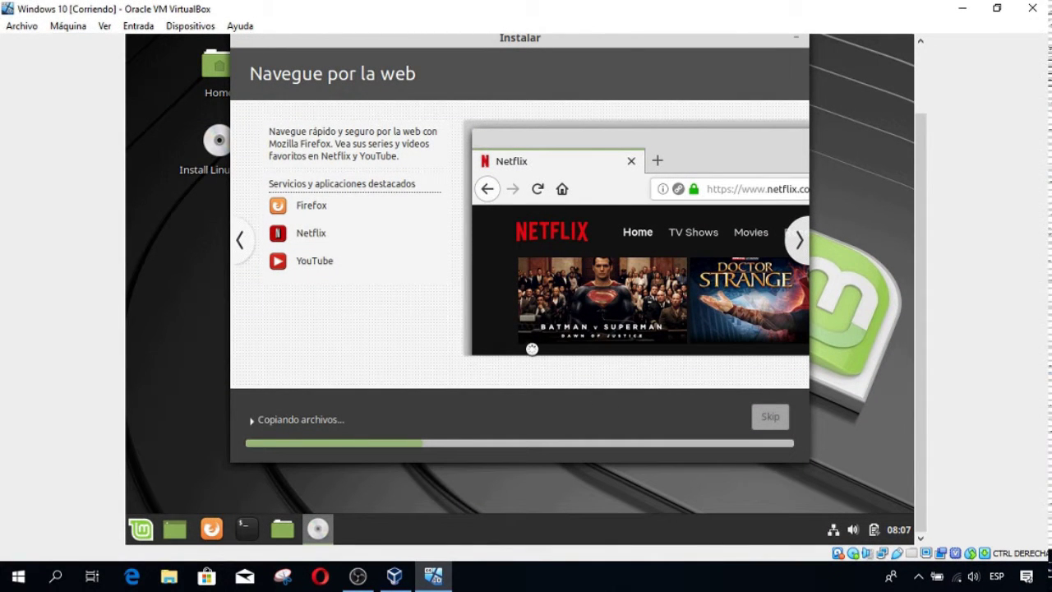
{"action": "left_click_drag", "start_coordinate": [916, 307], "coordinate": [915, 239]}
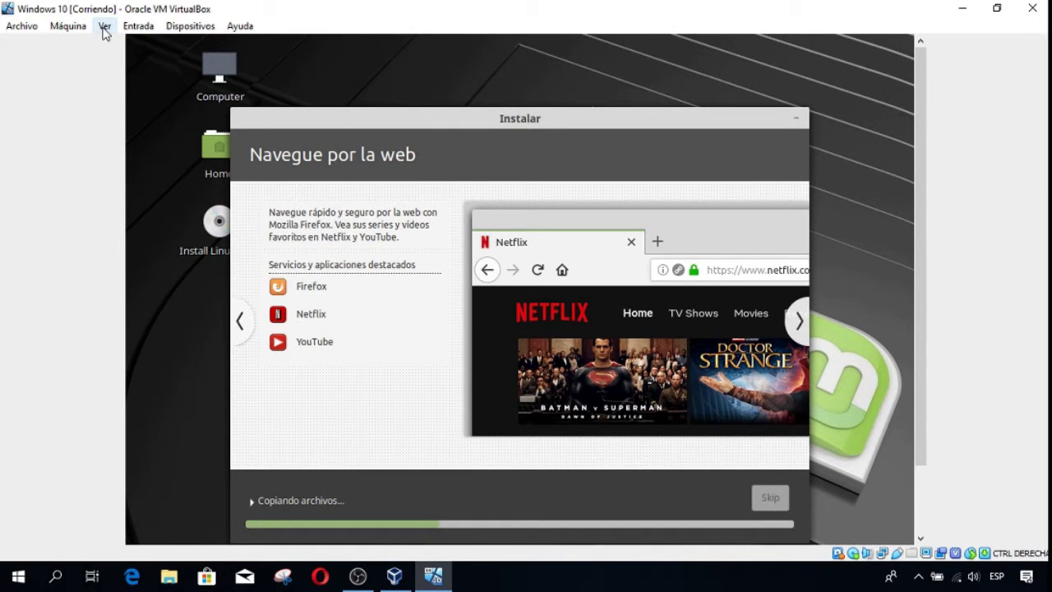
{"action": "left_click", "coordinate": [105, 30]}
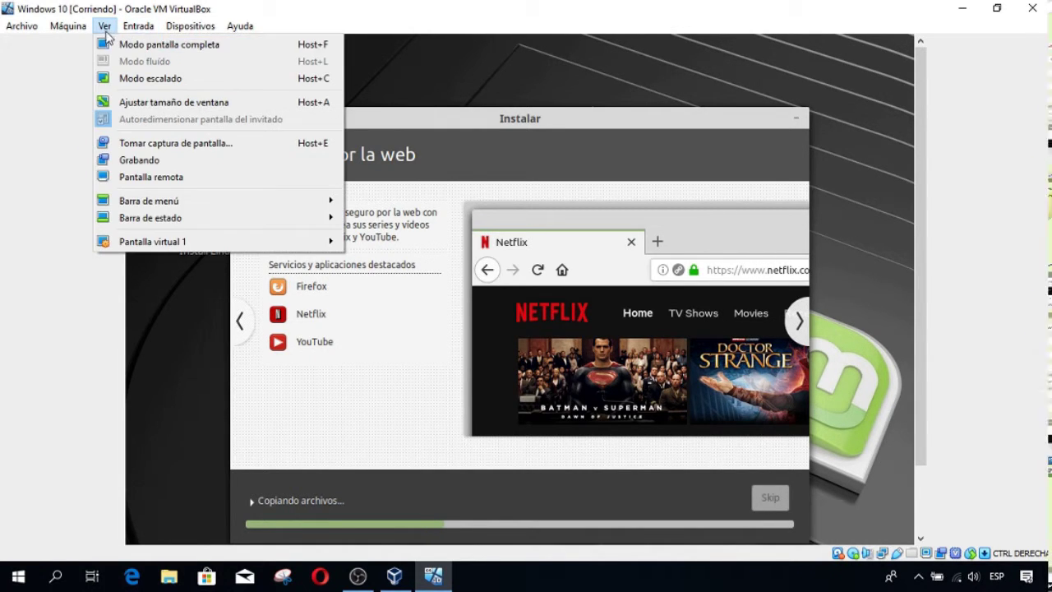
{"action": "left_click", "coordinate": [122, 45]}
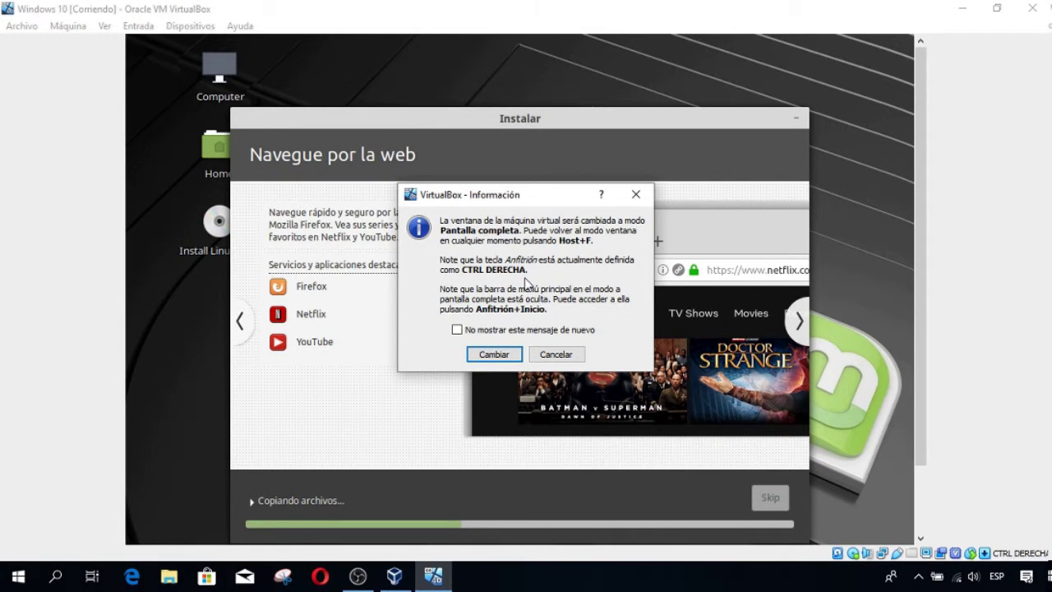
{"action": "left_click", "coordinate": [493, 354]}
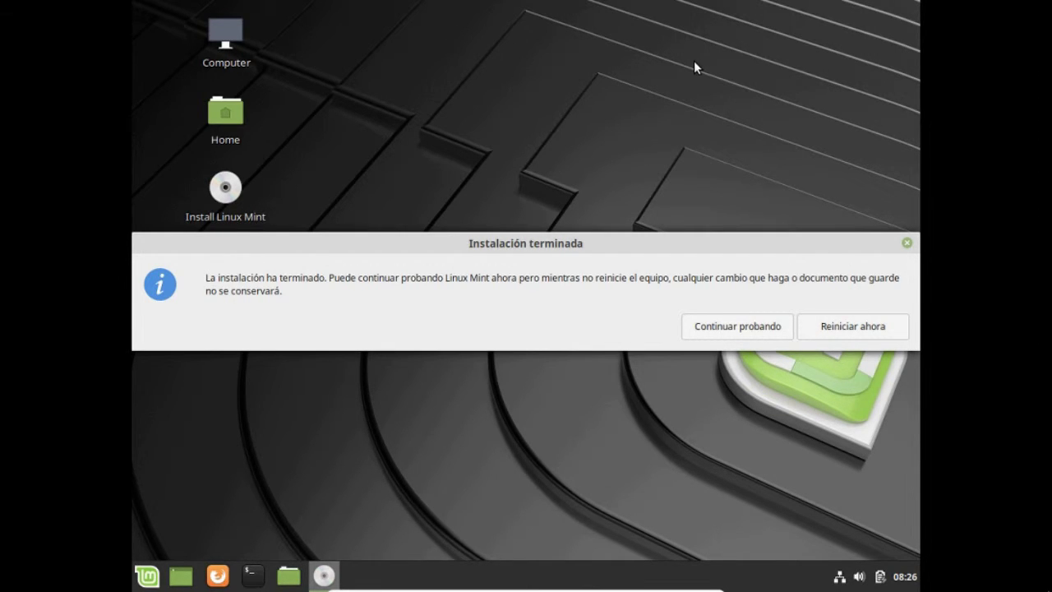
- Choose Reiniciar ahora and confirm the remove-installation-medium prompt so the VM reboots
{"action": "left_click", "coordinate": [836, 330]}
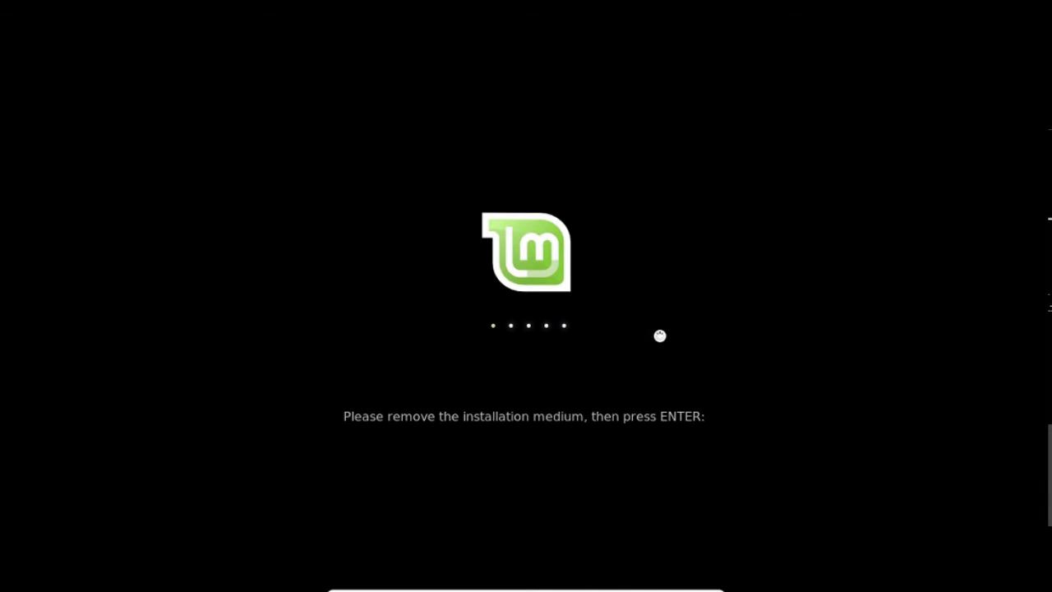
{"action": "key", "text": "Return"}
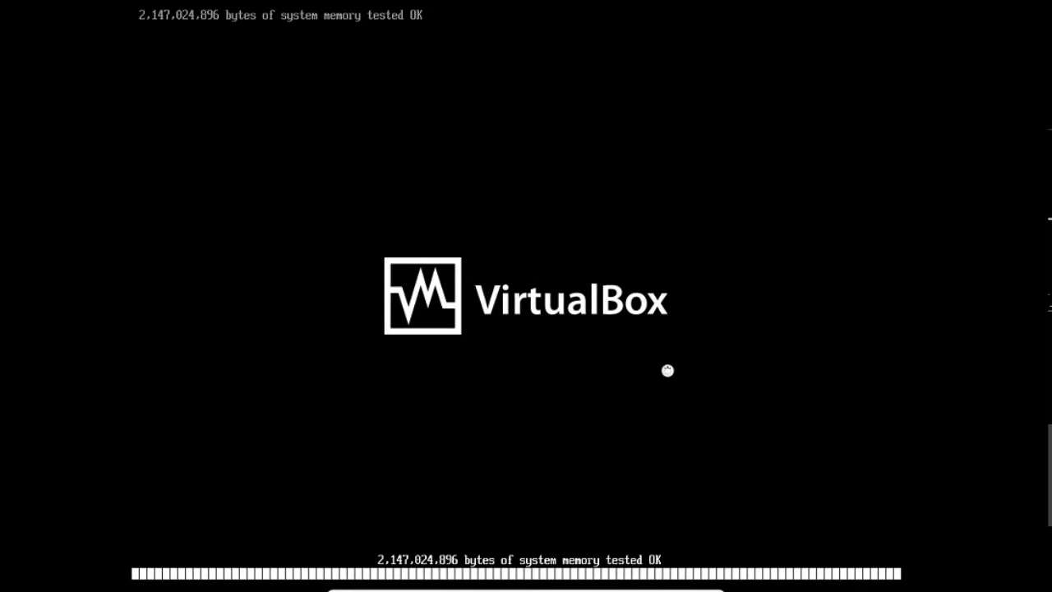
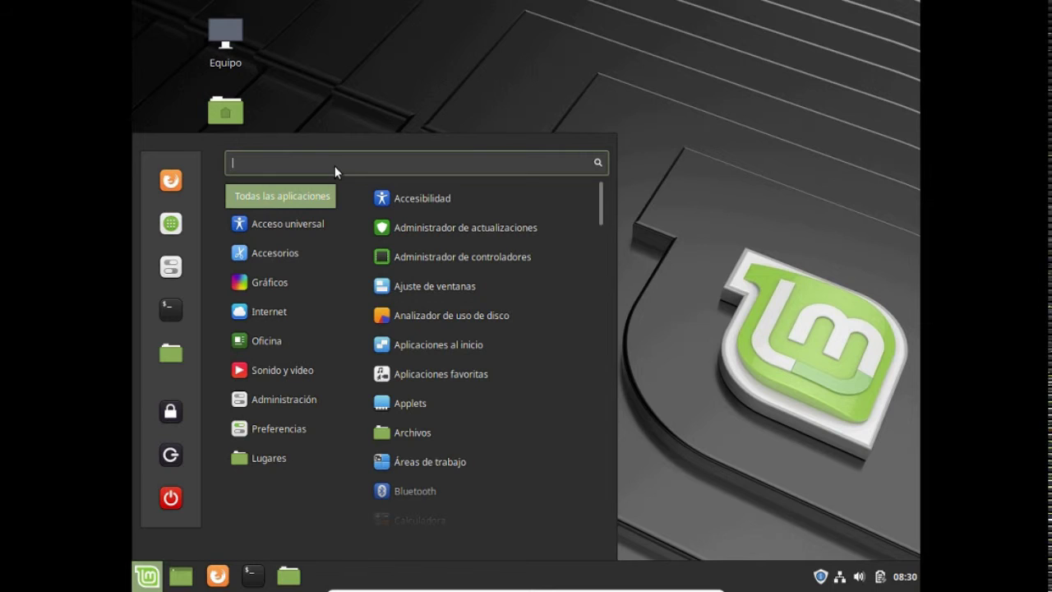
- Search the menu for 'syna' and launch Synaptic Package Manager, authenticating with the account password
{"action": "type", "text": "gp"}
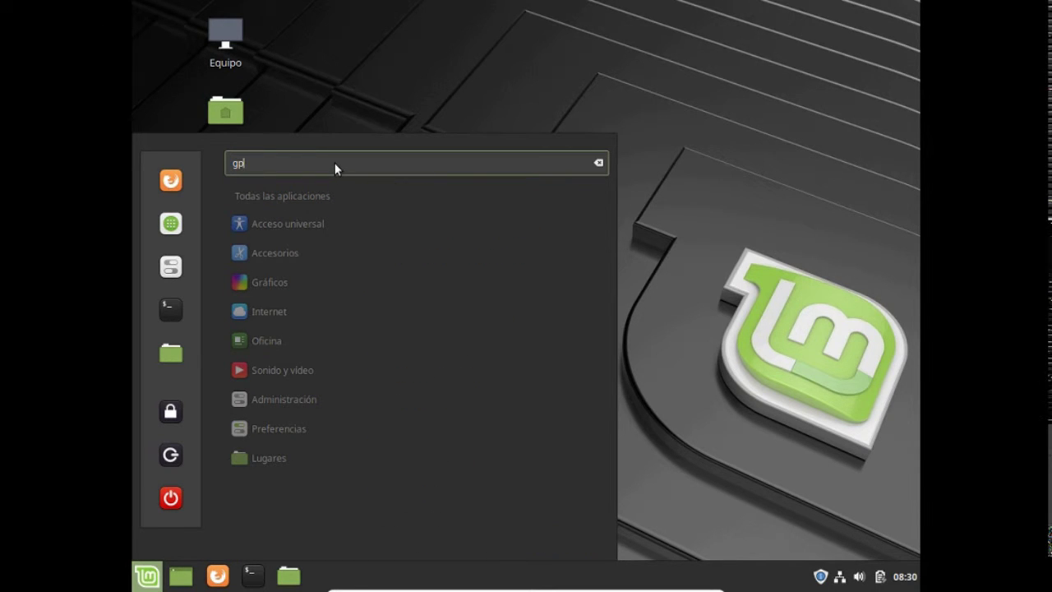
{"action": "type", "text": "art"}
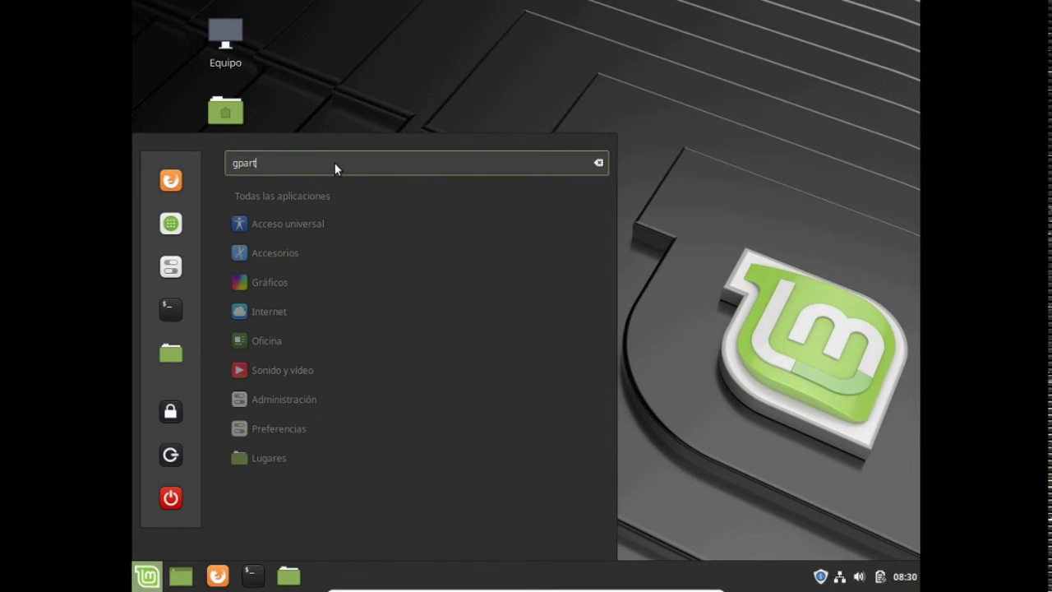
{"action": "key", "text": "BackSpace"}
{"action": "key", "text": "BackSpace"}
{"action": "key", "text": "BackSpace"}
{"action": "key", "text": "BackSpace"}
{"action": "key", "text": "BackSpace"}
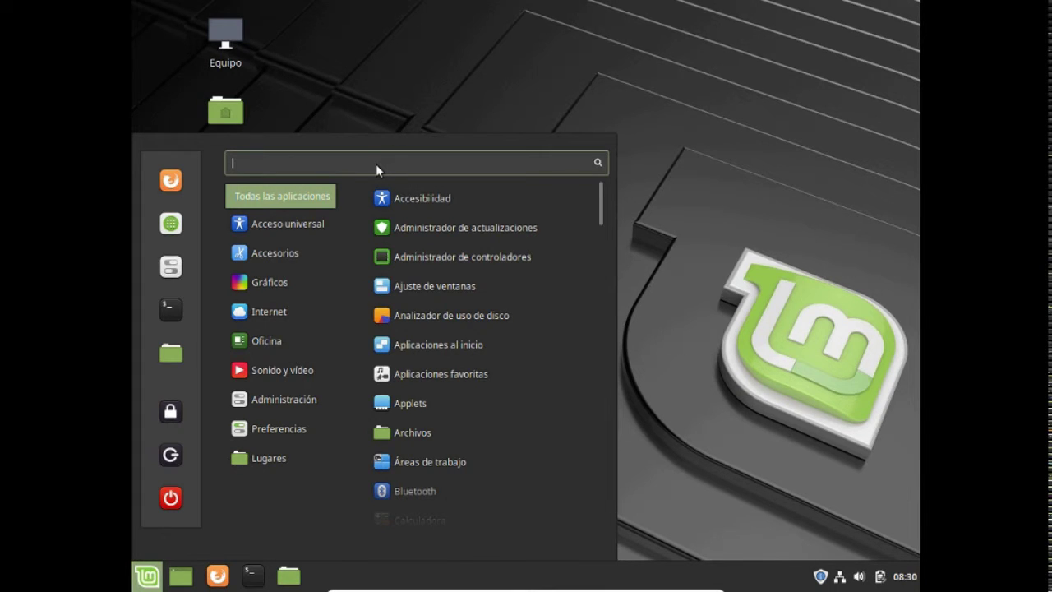
{"action": "type", "text": "syna"}
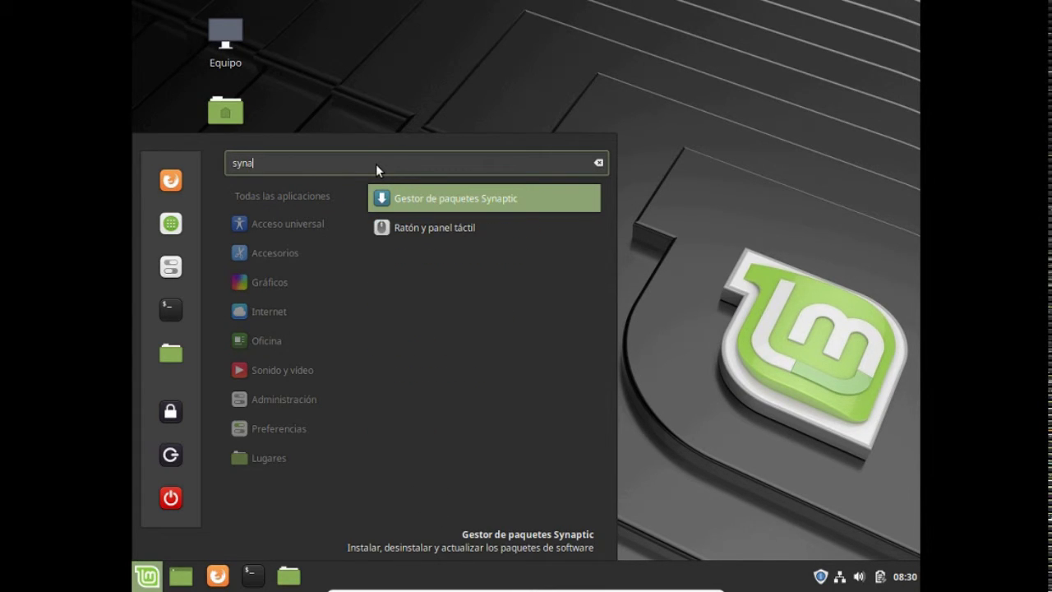
{"action": "left_click", "coordinate": [408, 198]}
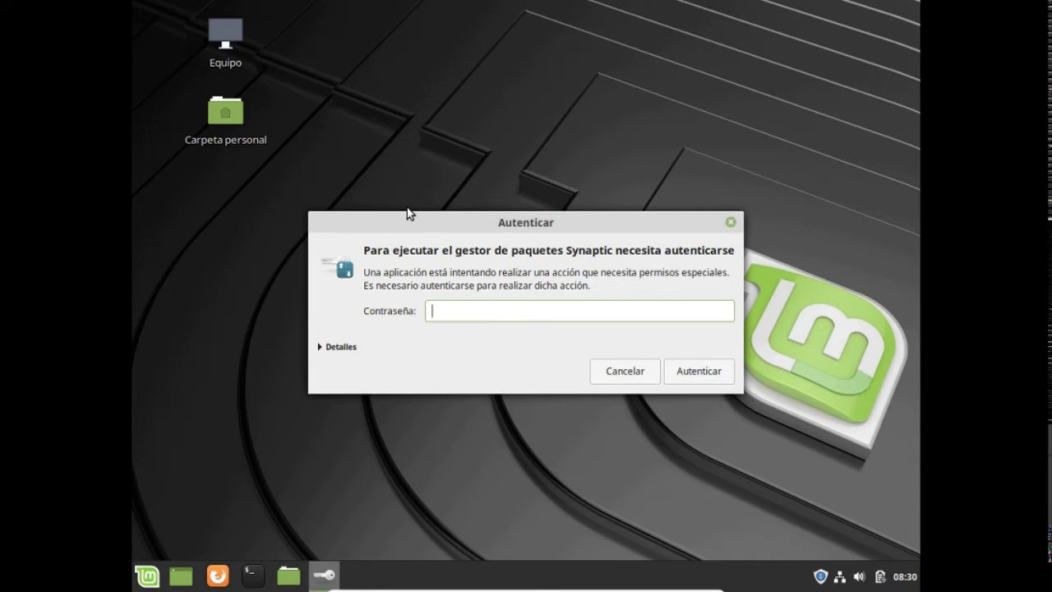
{"action": "type", "text": "•••••"}
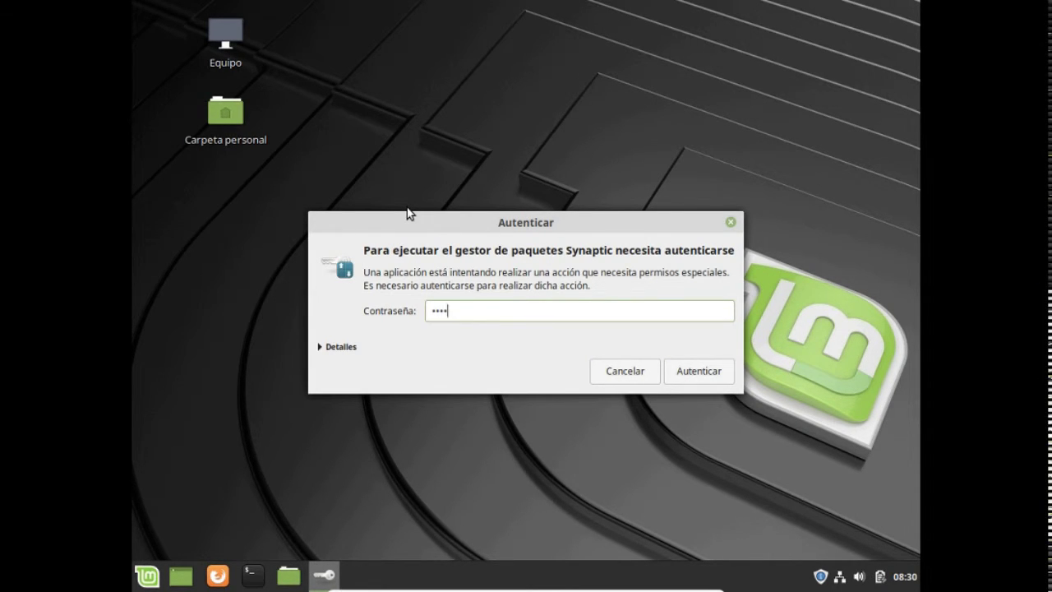
{"action": "type", "text": "••••"}
{"action": "key", "text": "Return"}
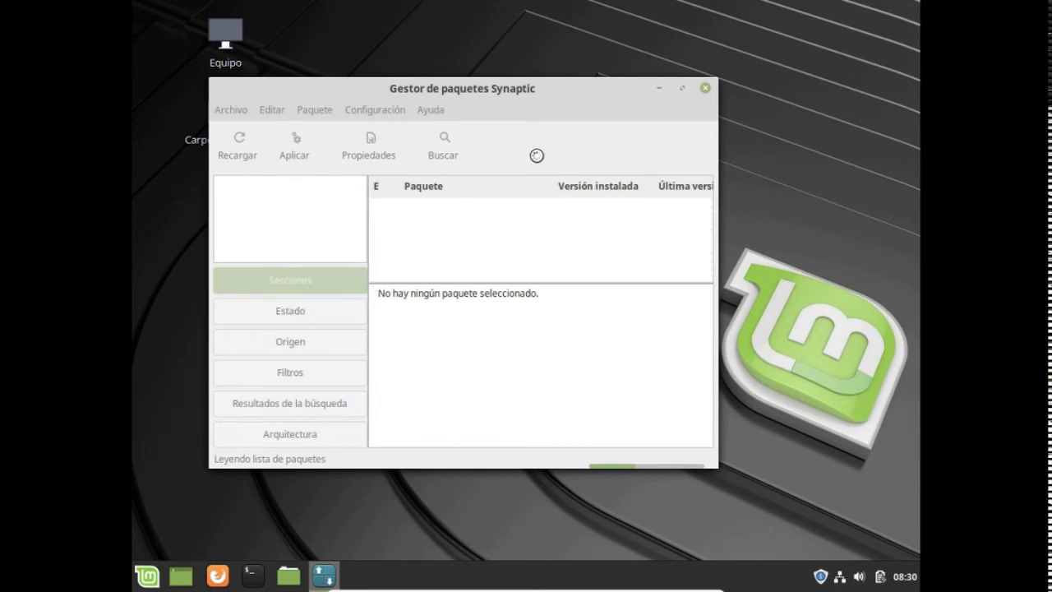
- In the maximized Synaptic window, find gparted, mark it for installation and apply the change
{"action": "left_click", "coordinate": [682, 89]}
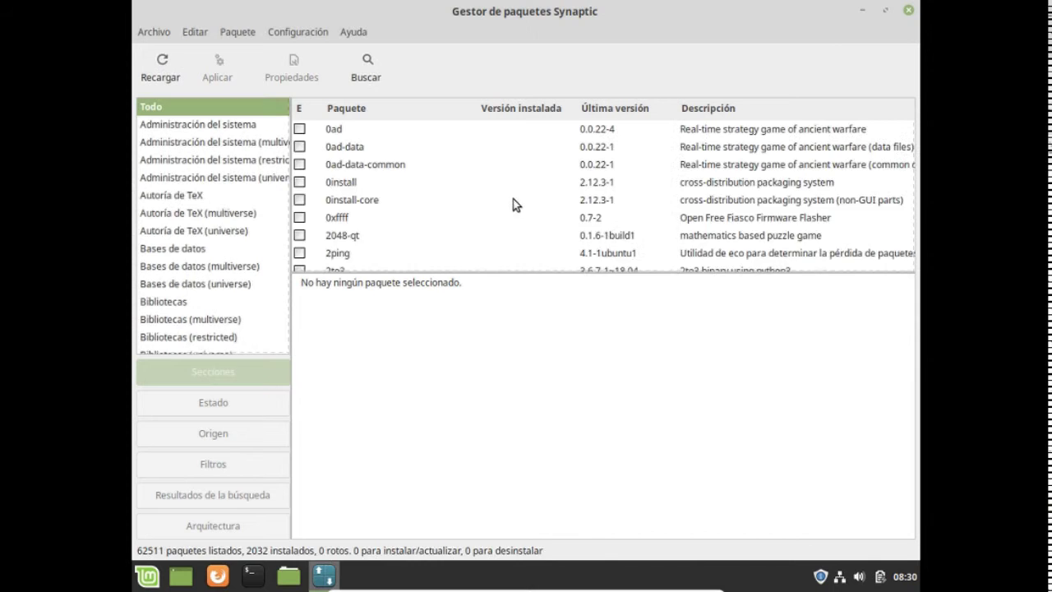
{"action": "left_click", "coordinate": [852, 390]}
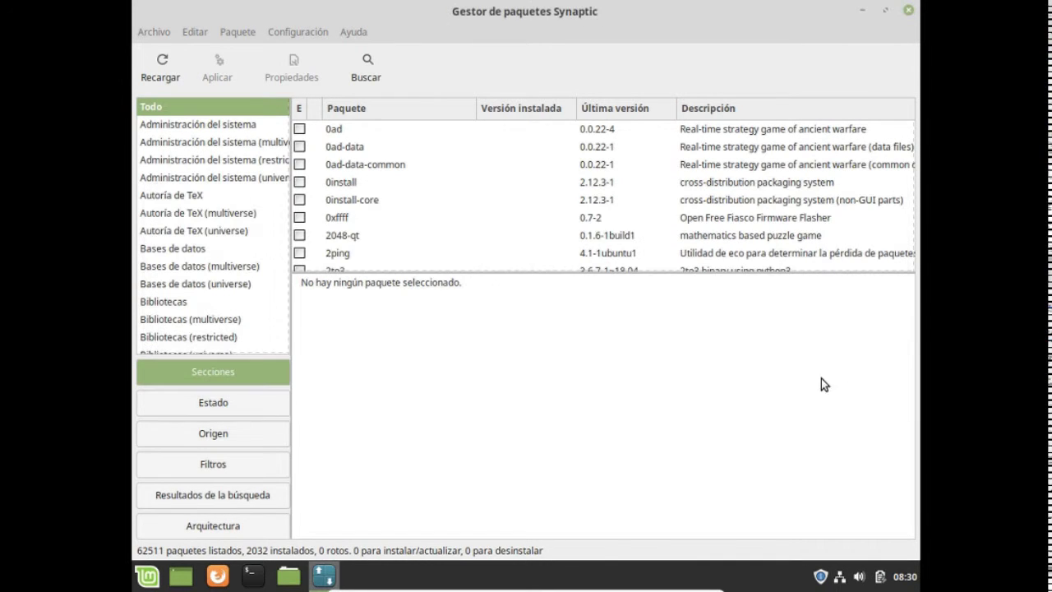
{"action": "left_click", "coordinate": [483, 216]}
{"action": "type", "text": "gpart"}
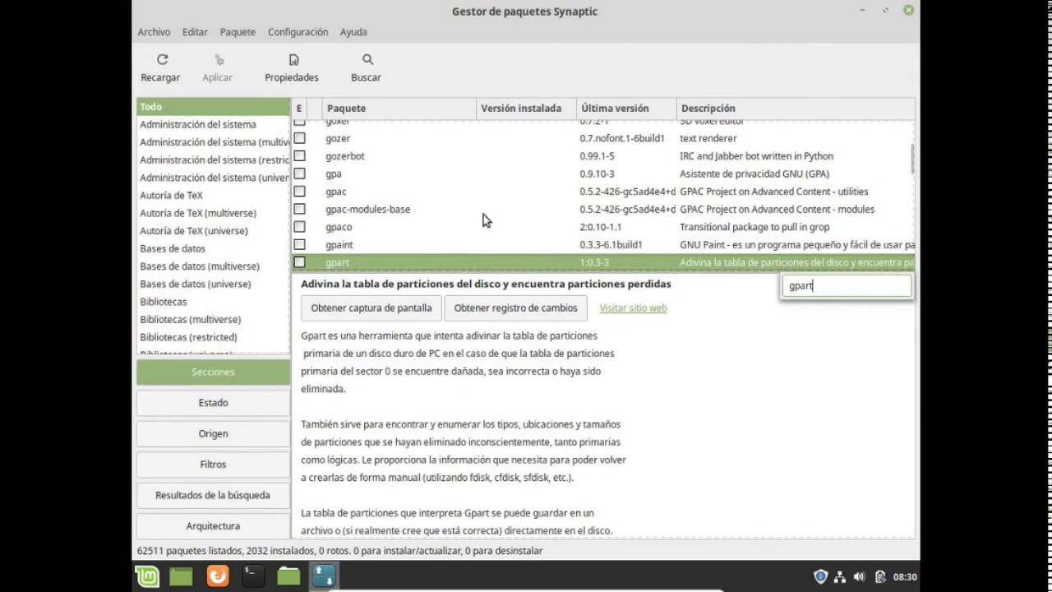
{"action": "type", "text": "e"}
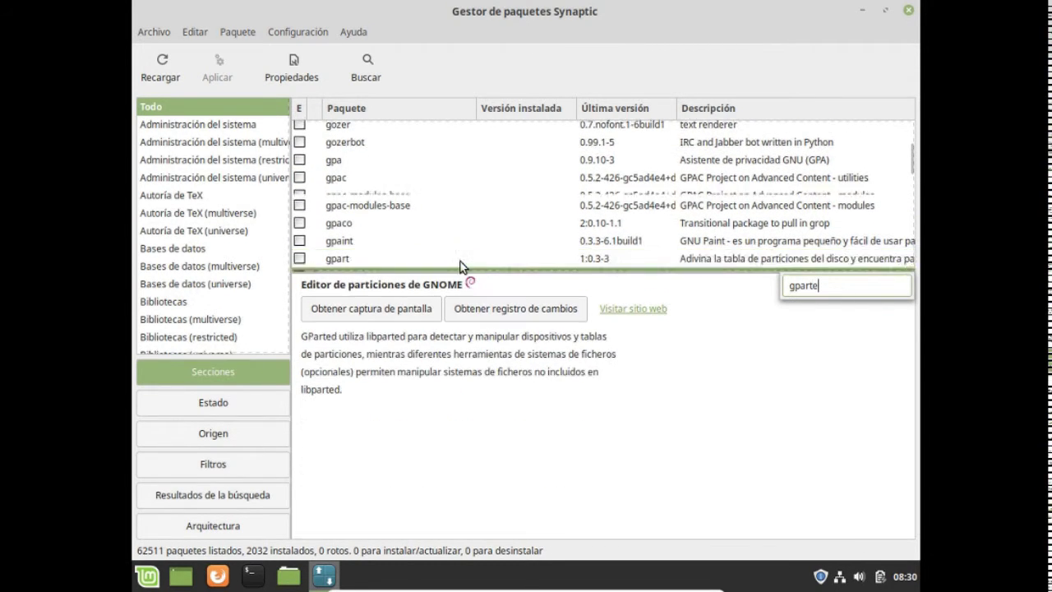
{"action": "key", "text": "Return"}
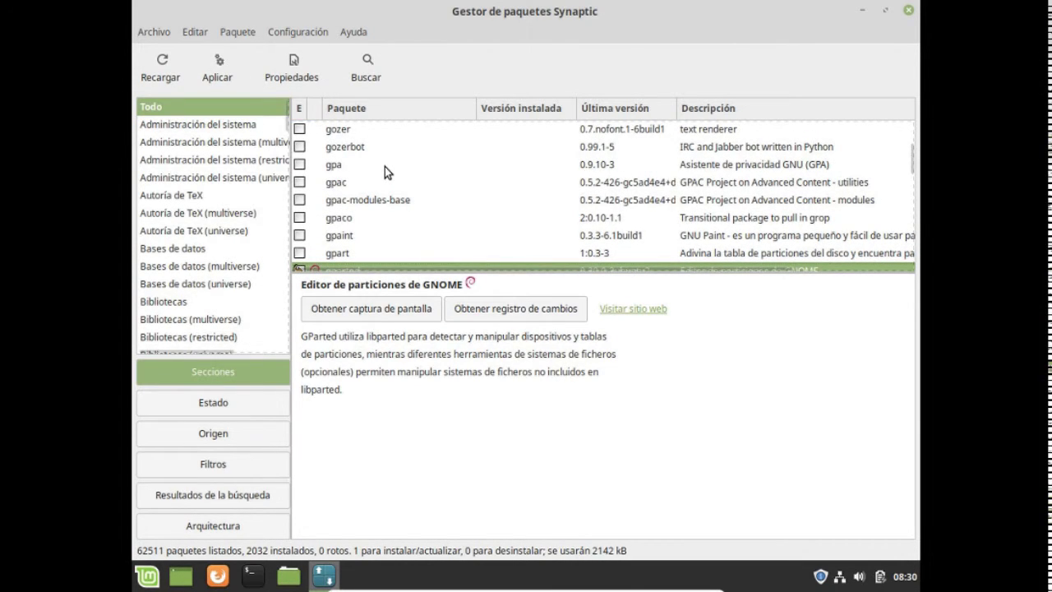
{"action": "scroll", "coordinate": [384, 166], "scroll_direction": "down", "scroll_amount": 1}
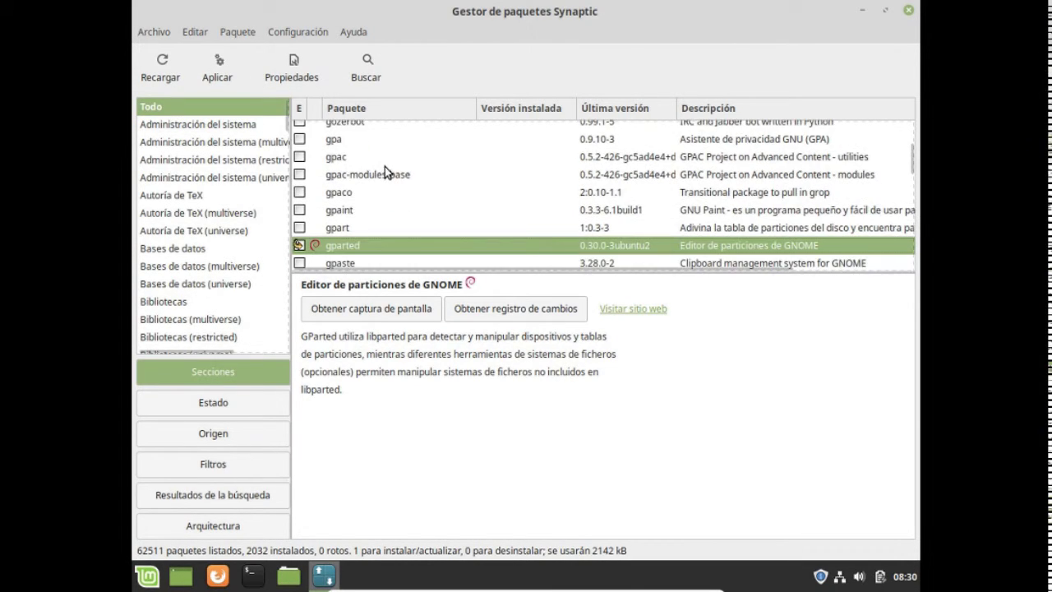
{"action": "left_click", "coordinate": [222, 69]}
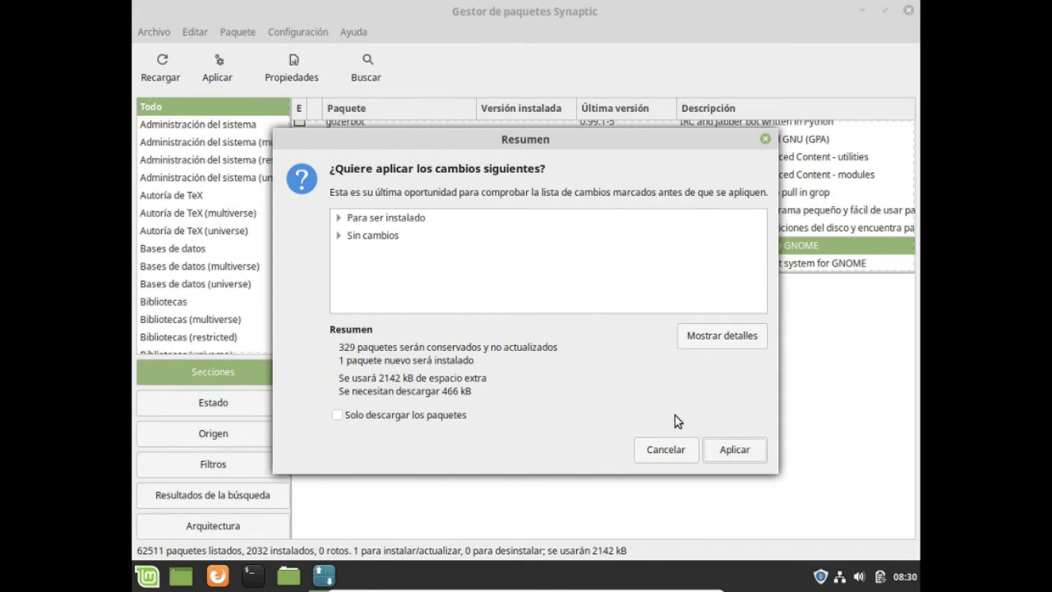
{"action": "left_click", "coordinate": [725, 454]}
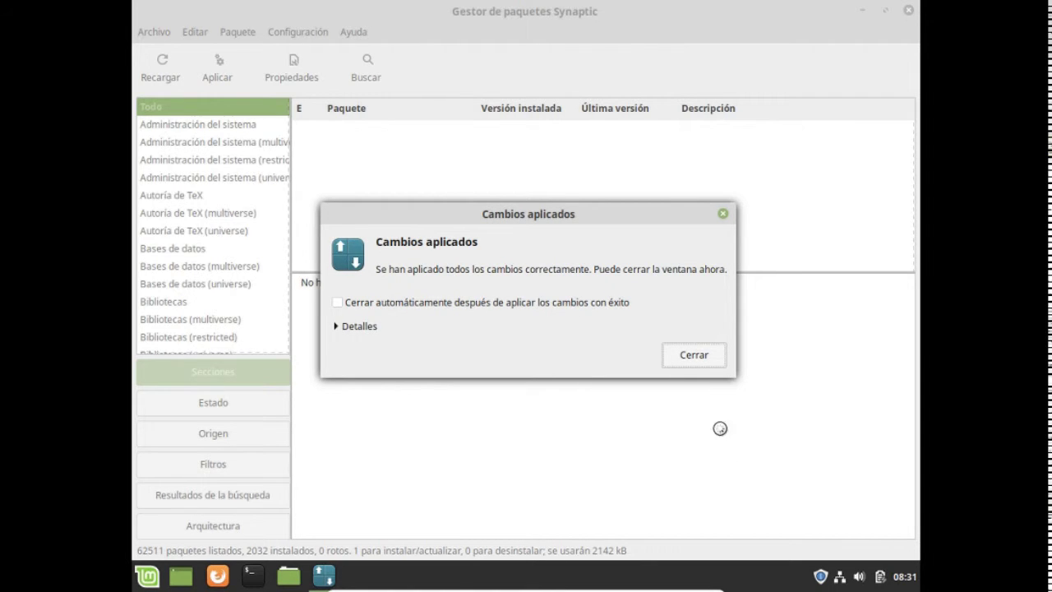
{"action": "left_click", "coordinate": [693, 355]}
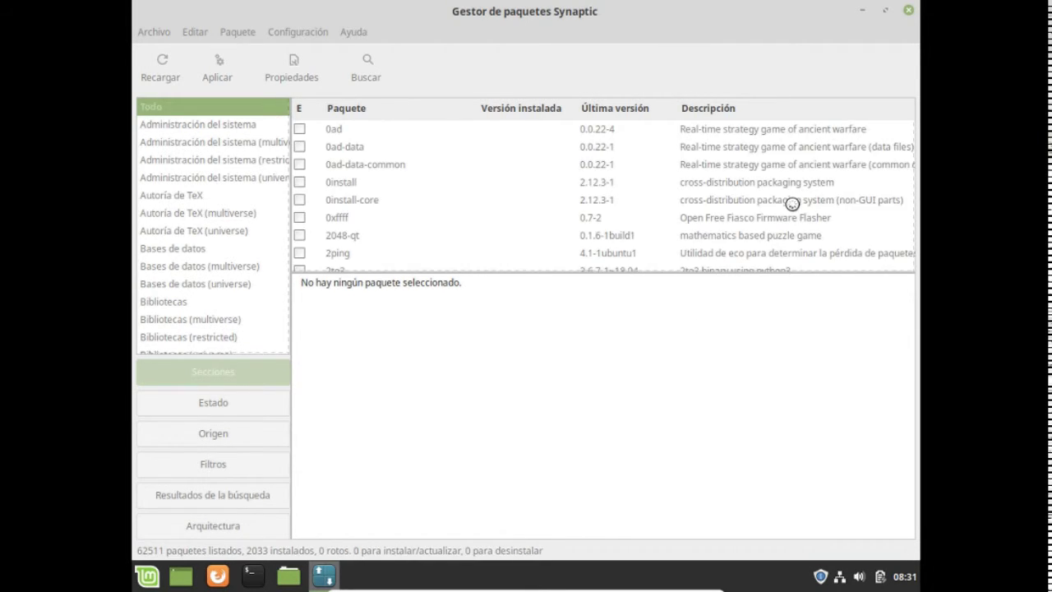
- Close Synaptic and launch GParted from the menu via 'gpart', authenticating with the account password
{"action": "left_click", "coordinate": [908, 9]}
{"action": "left_click", "coordinate": [149, 573]}
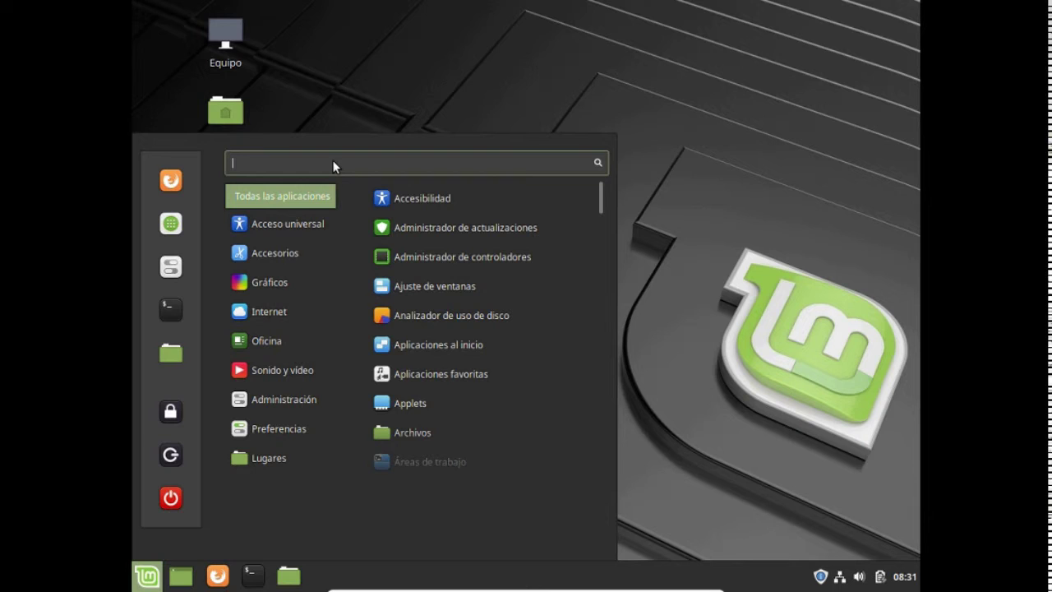
{"action": "type", "text": "gpart"}
{"action": "left_click", "coordinate": [400, 196]}
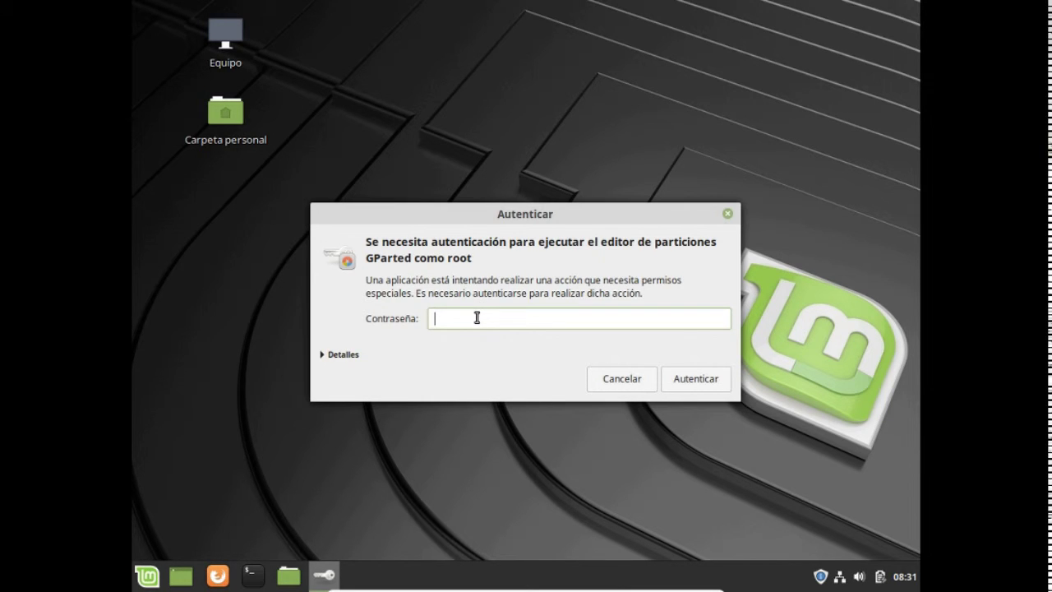
{"action": "type", "text": "•••••••••"}
{"action": "left_click", "coordinate": [682, 380]}
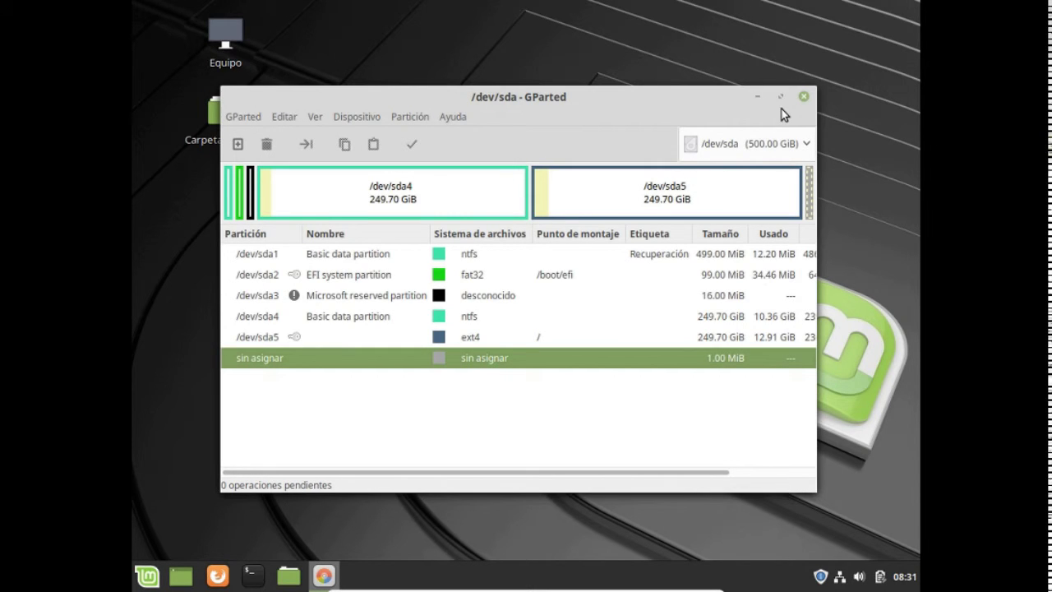
- Maximize GParted, inspect the recovery, EFI, Microsoft reserved, NTFS and ext4 partitions, then close it
{"action": "left_click", "coordinate": [781, 97]}
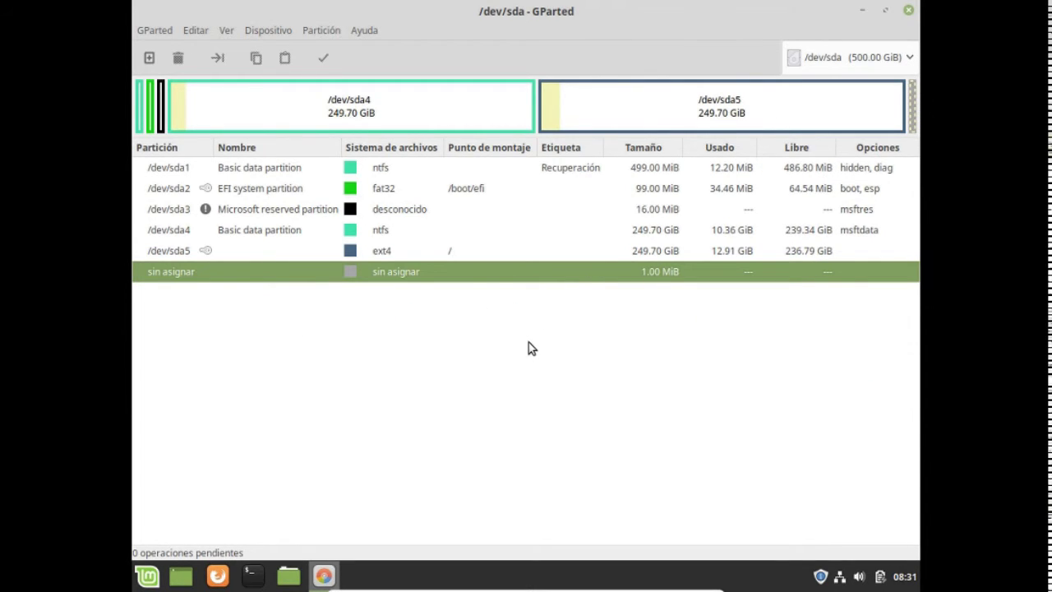
{"action": "left_click", "coordinate": [366, 171]}
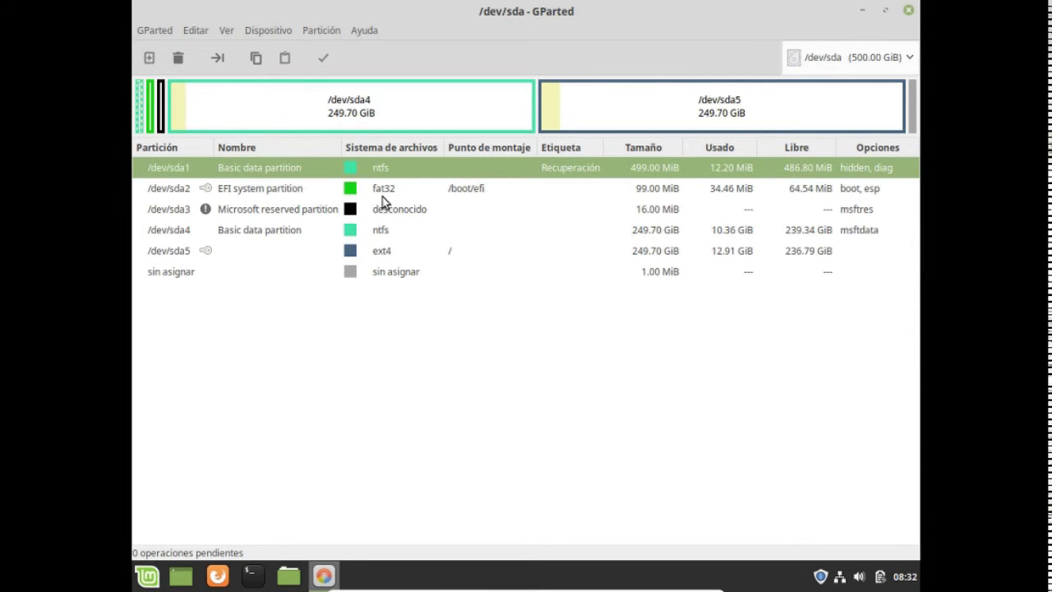
{"action": "left_click", "coordinate": [381, 196]}
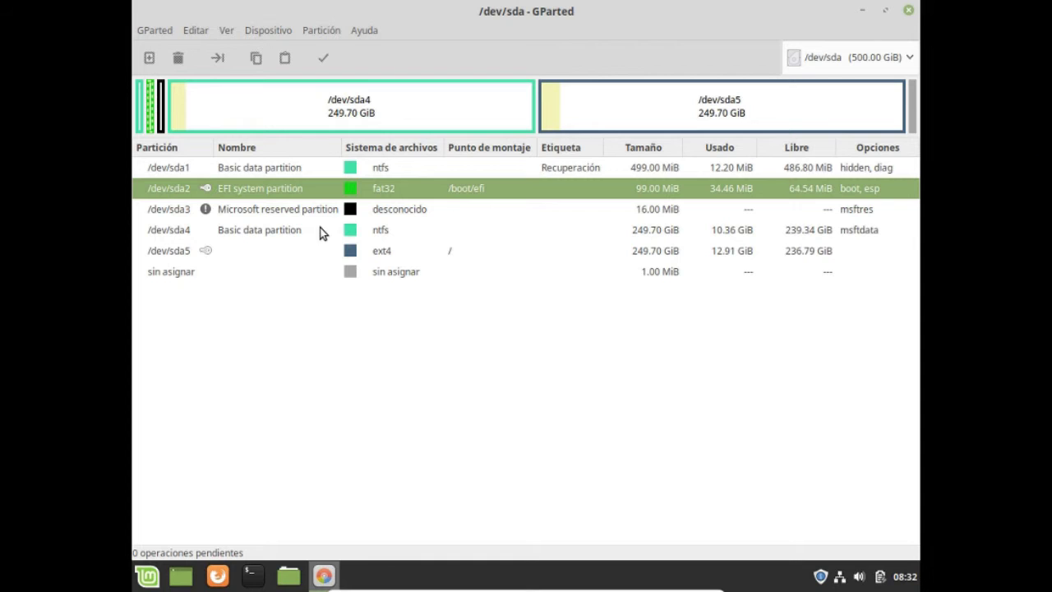
{"action": "left_click", "coordinate": [354, 211]}
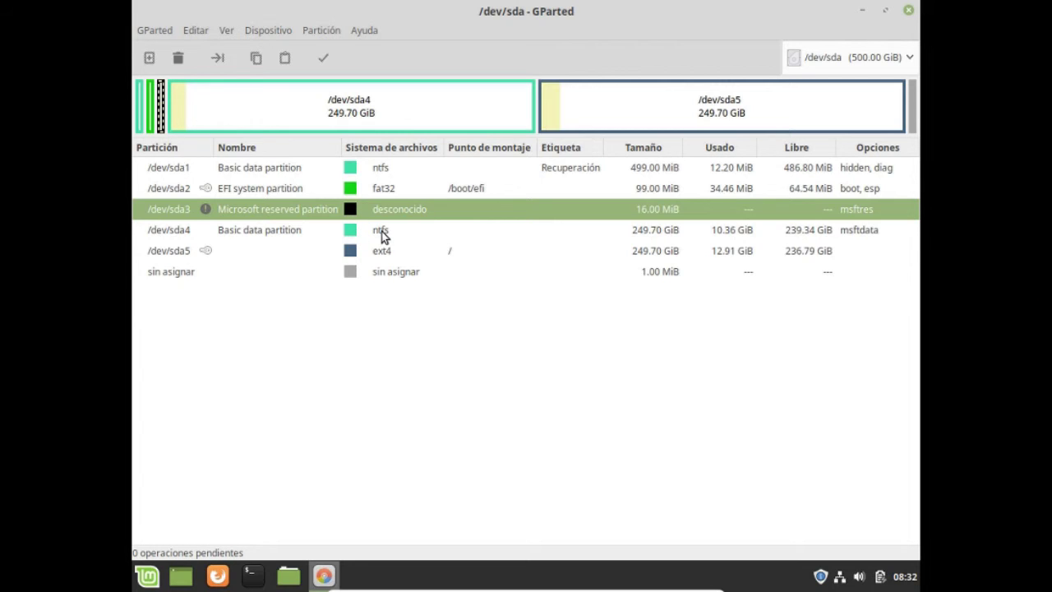
{"action": "left_click", "coordinate": [382, 236]}
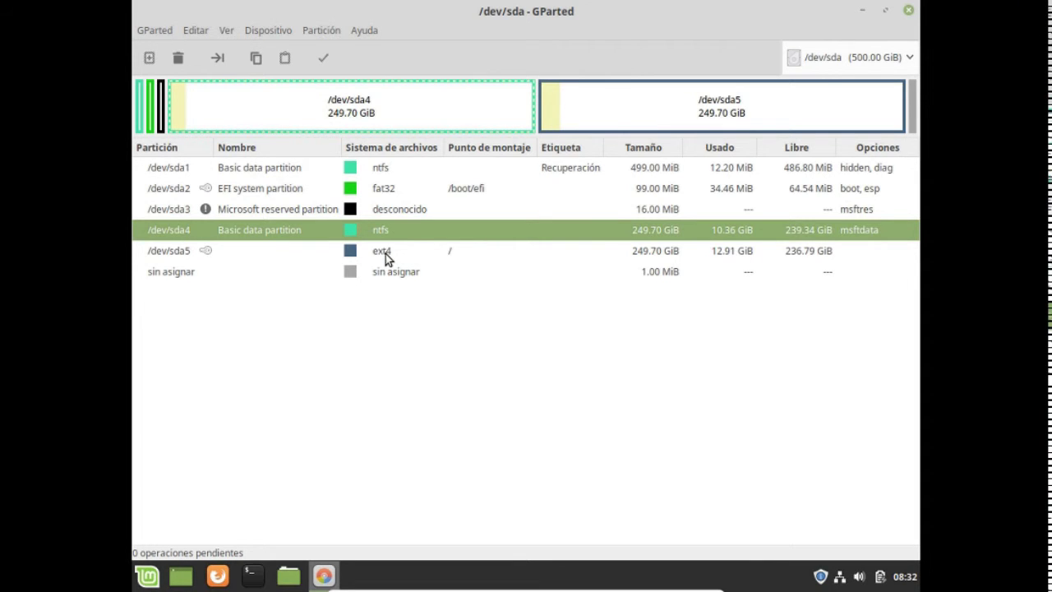
{"action": "left_click", "coordinate": [385, 254]}
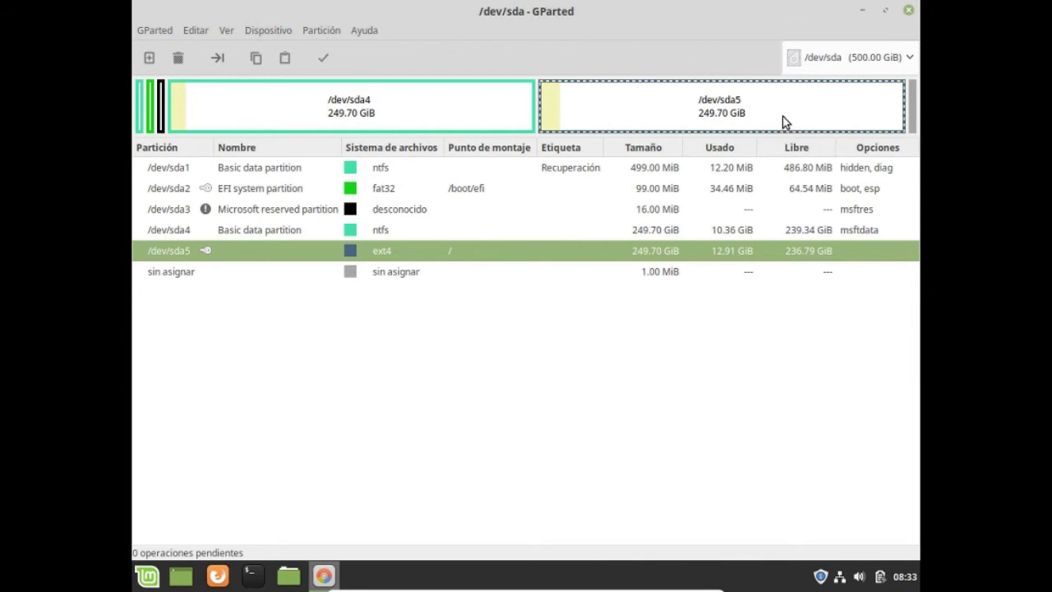
{"action": "left_click", "coordinate": [909, 11]}
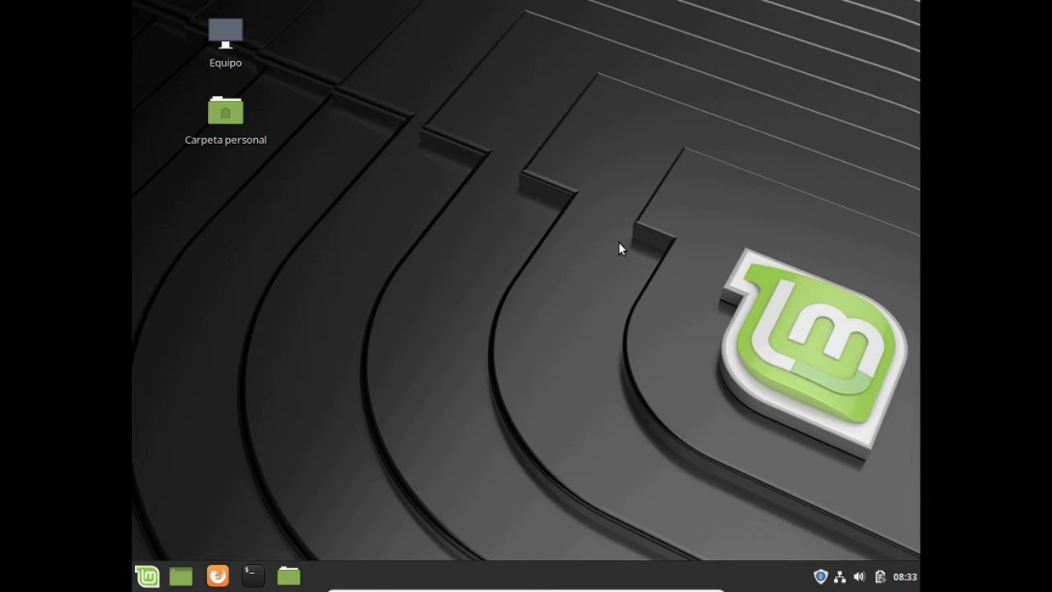
- Shut down Linux Mint by choosing Apagar from the menu's power options
{"action": "left_click", "coordinate": [147, 579]}
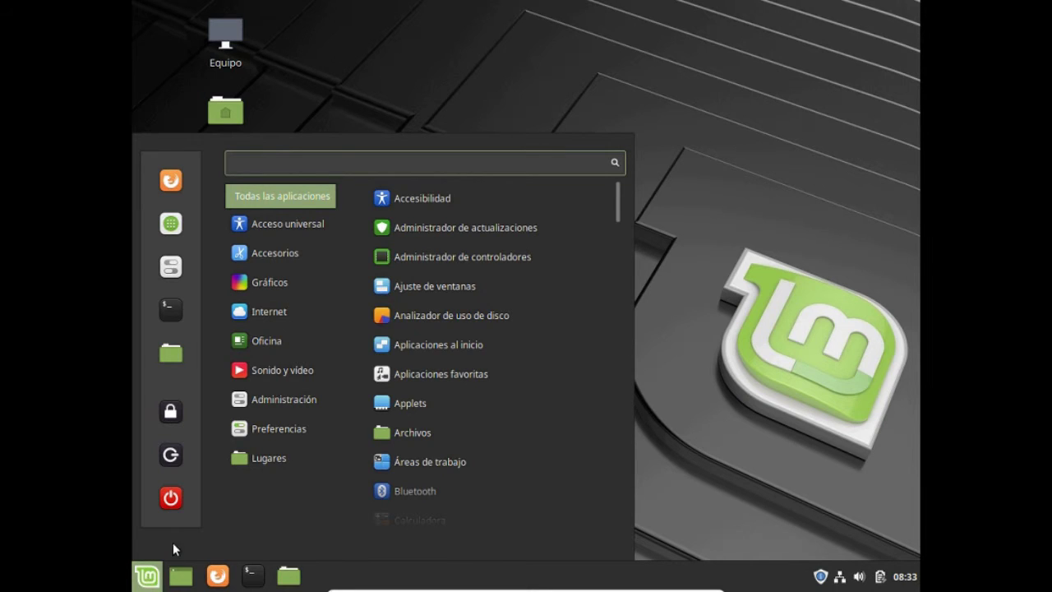
{"action": "left_click", "coordinate": [170, 502]}
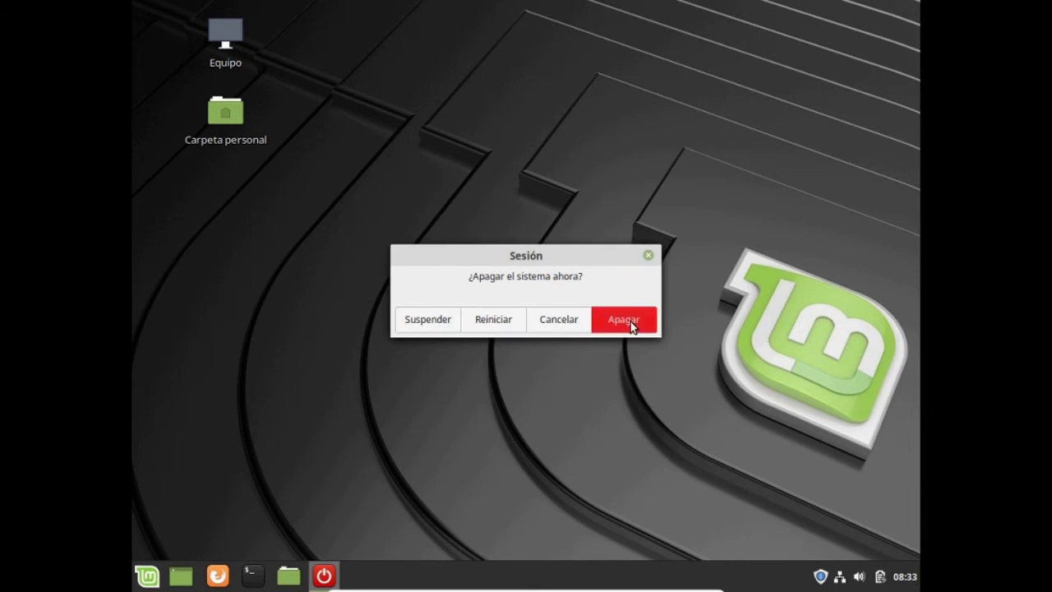
{"action": "left_click", "coordinate": [623, 319]}
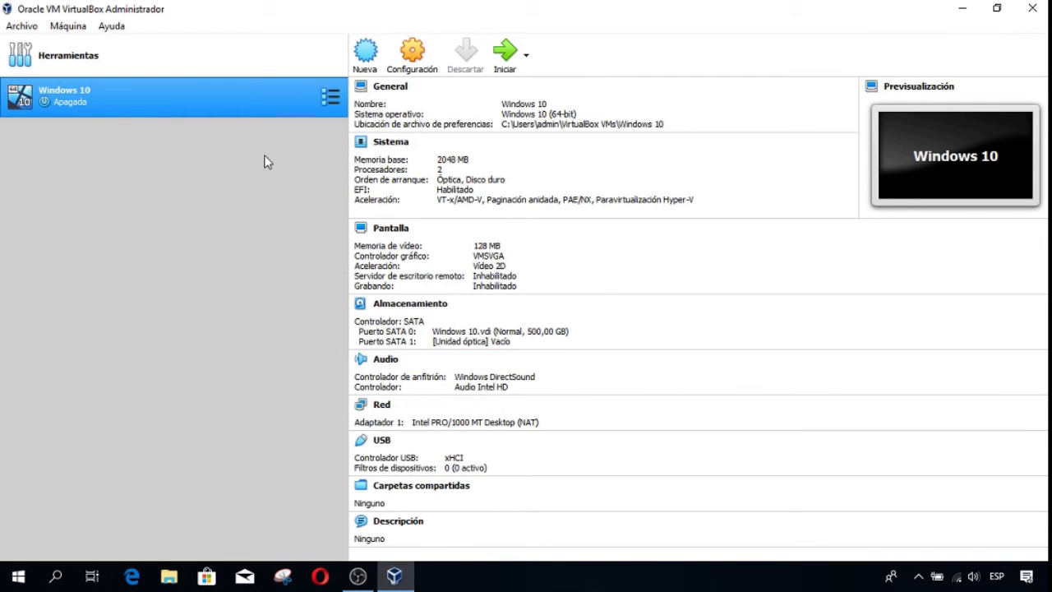
- Start the Windows 10 VM and accept the switch to full-screen mode
{"action": "double_click", "coordinate": [123, 101]}
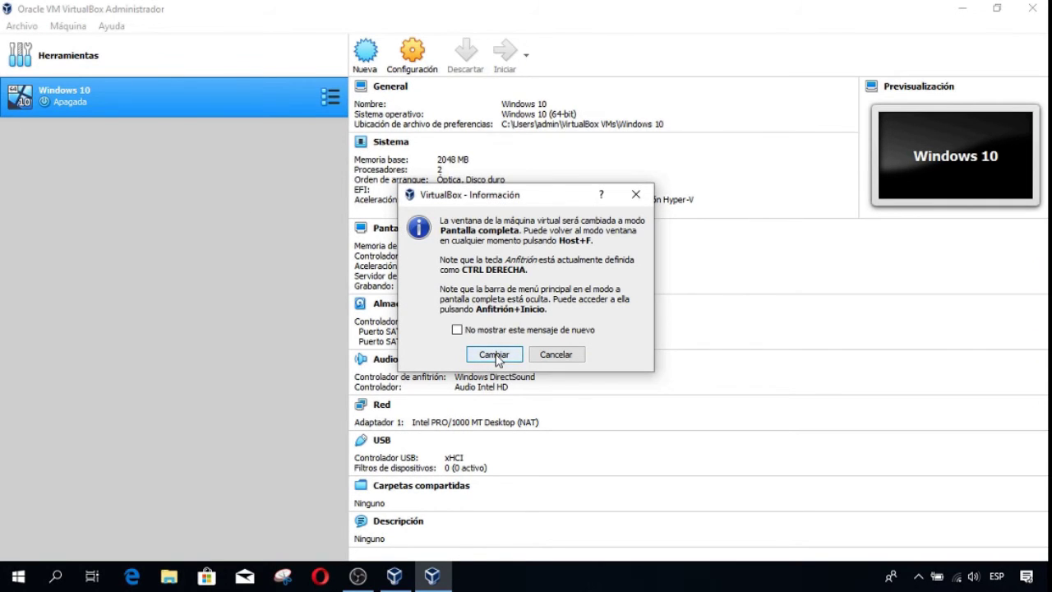
{"action": "left_click", "coordinate": [496, 354]}
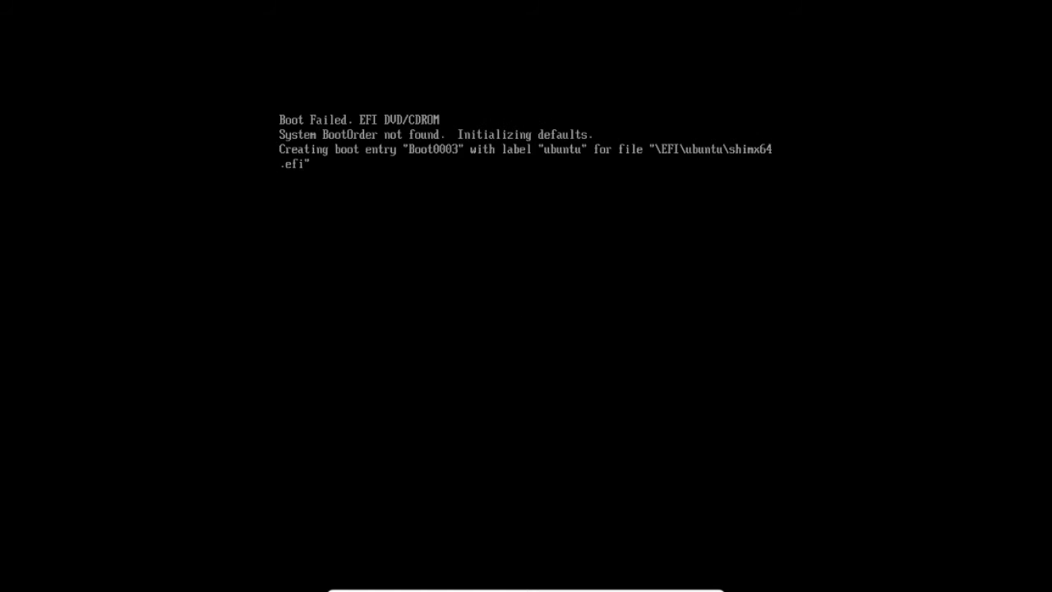
- Highlight 'Windows Boot Manager (en /dev/sda2)' in the GRUB menu and boot it
{"action": "key", "text": "Down"}
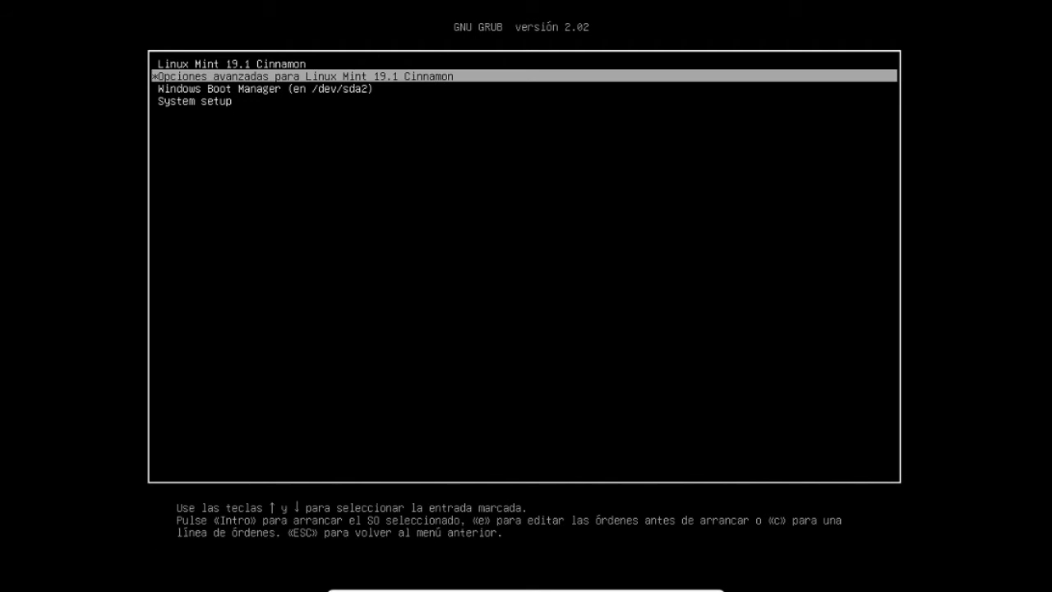
{"action": "key", "text": "Down"}
{"action": "key", "text": "Down"}
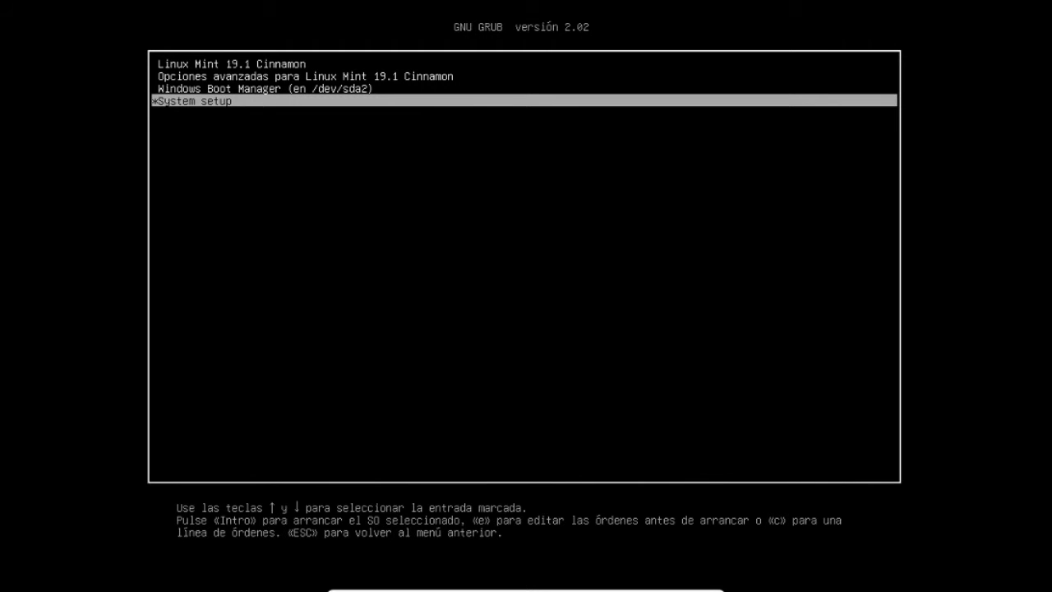
{"action": "key", "text": "Up"}
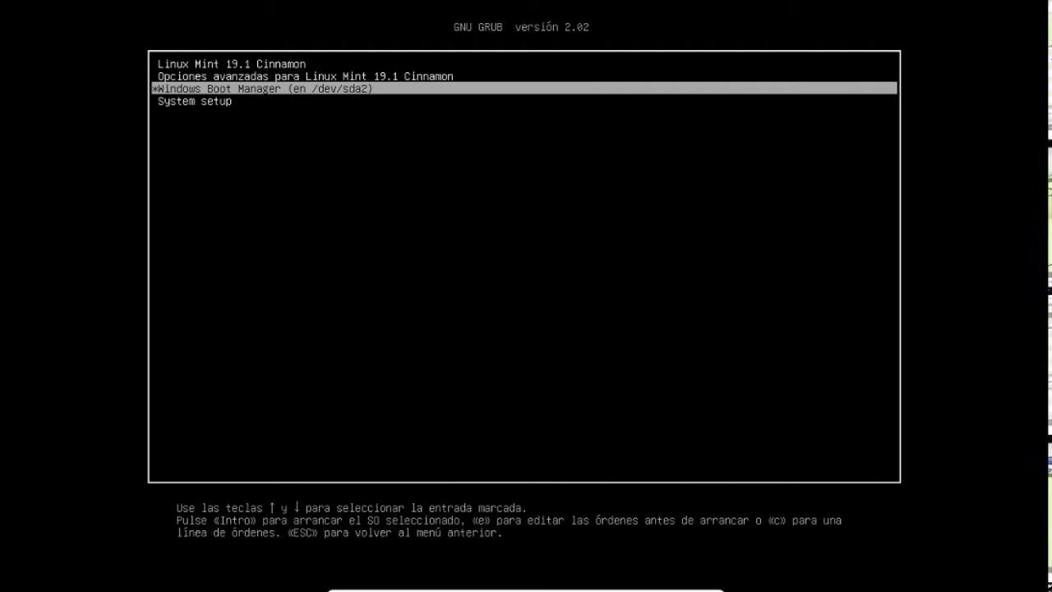
{"action": "key", "text": "Return"}
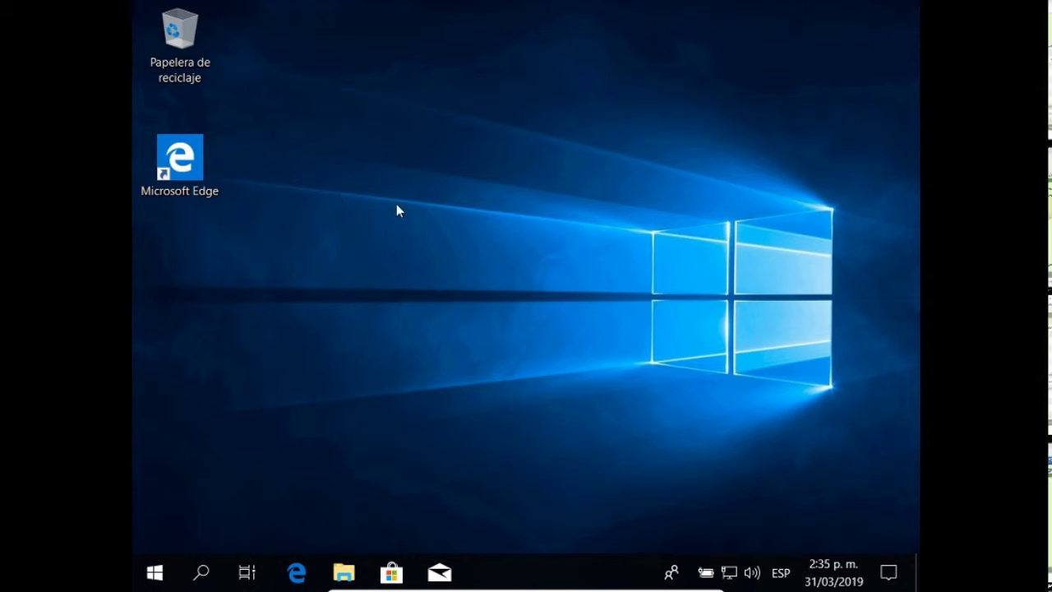
{"action": "left_click", "coordinate": [346, 573]}
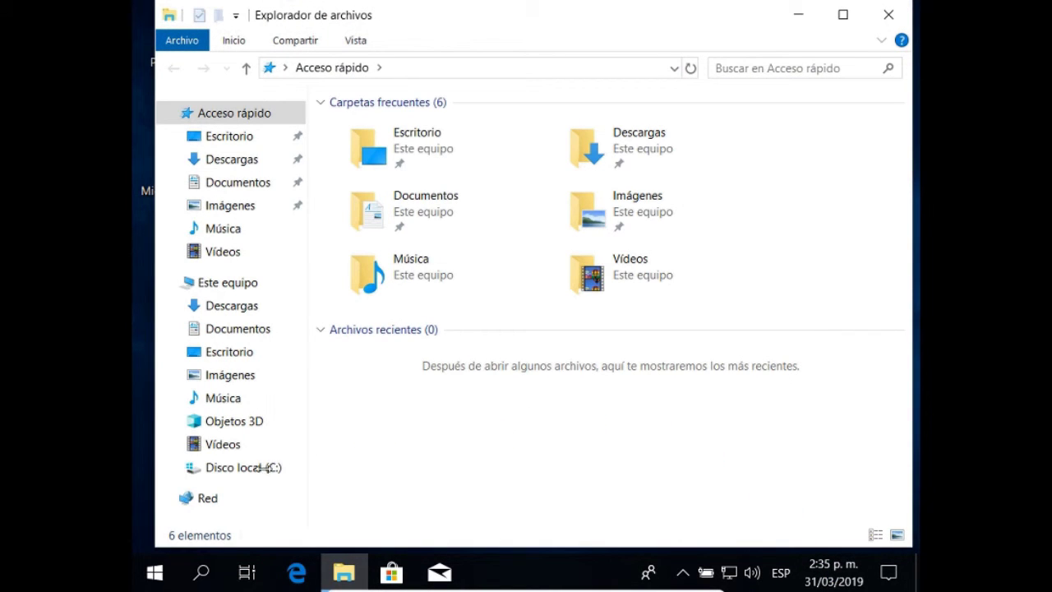
{"action": "left_click", "coordinate": [220, 284]}
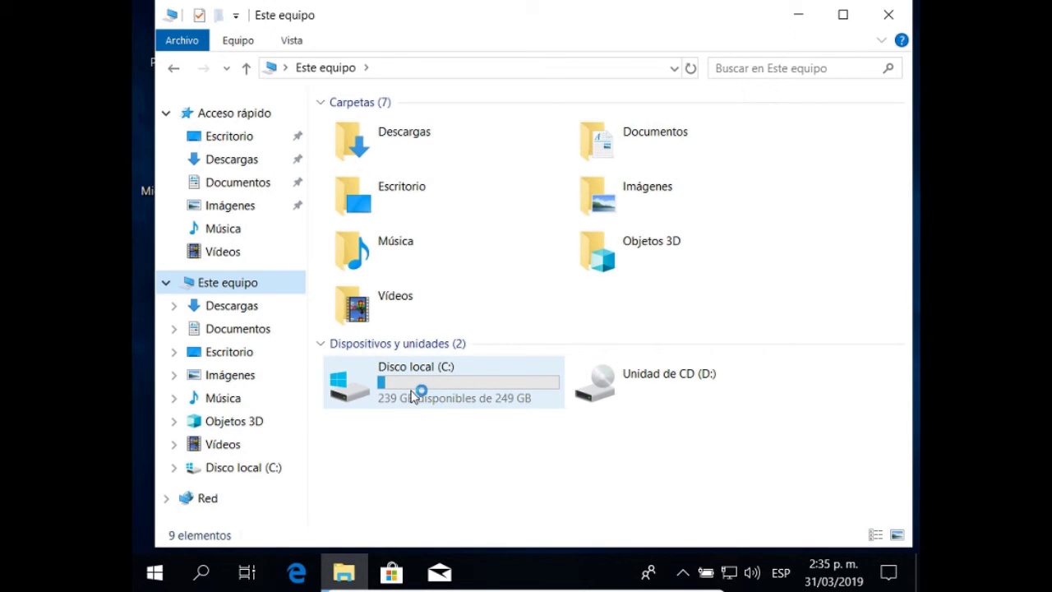
{"action": "left_click", "coordinate": [411, 388]}
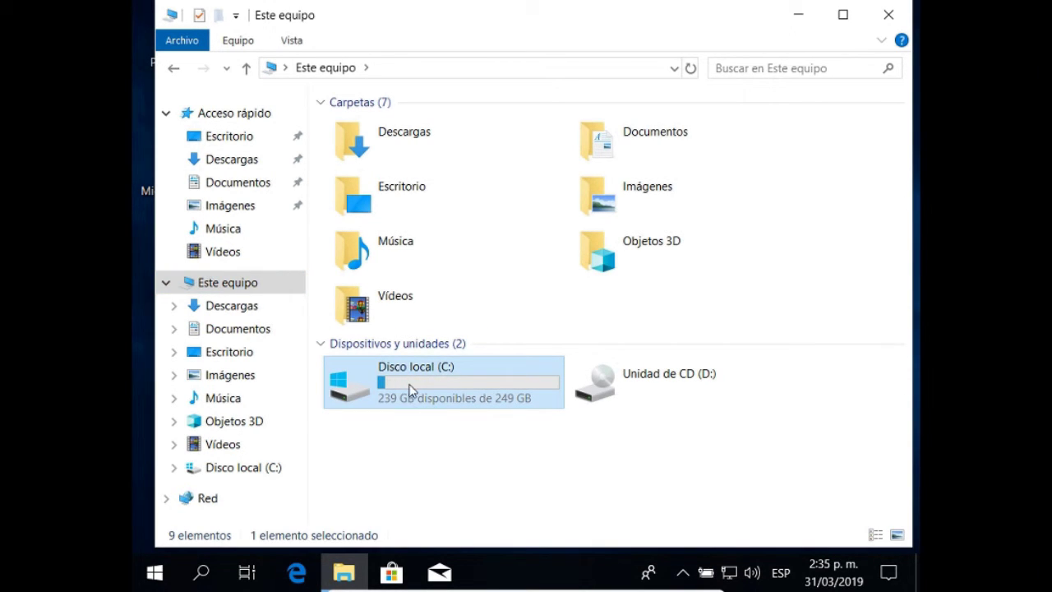
{"action": "right_click", "coordinate": [411, 389]}
{"action": "left_click", "coordinate": [461, 371]}
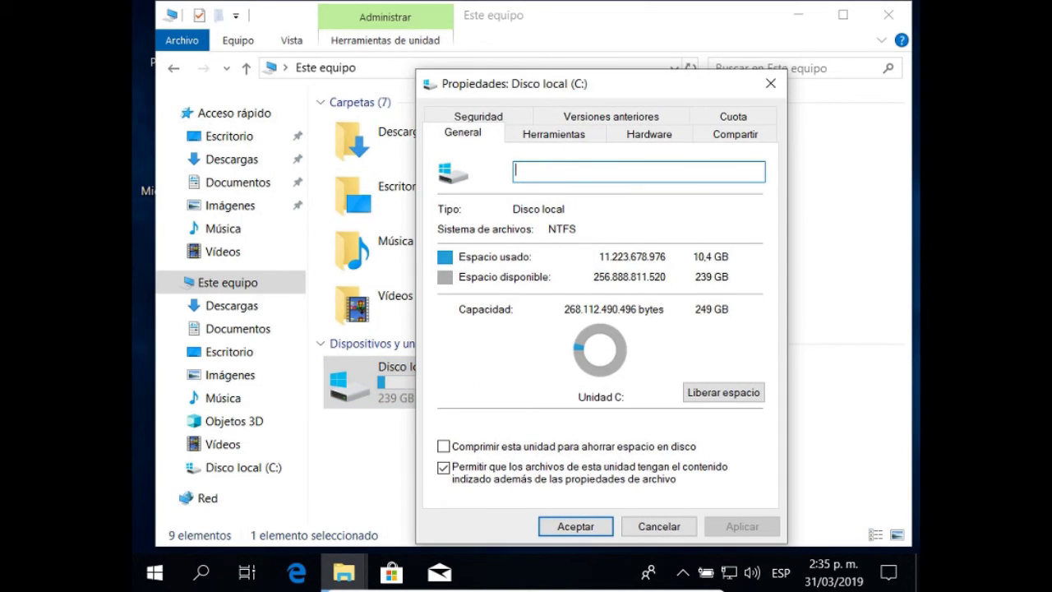
{"action": "left_click_drag", "start_coordinate": [538, 82], "coordinate": [502, 51]}
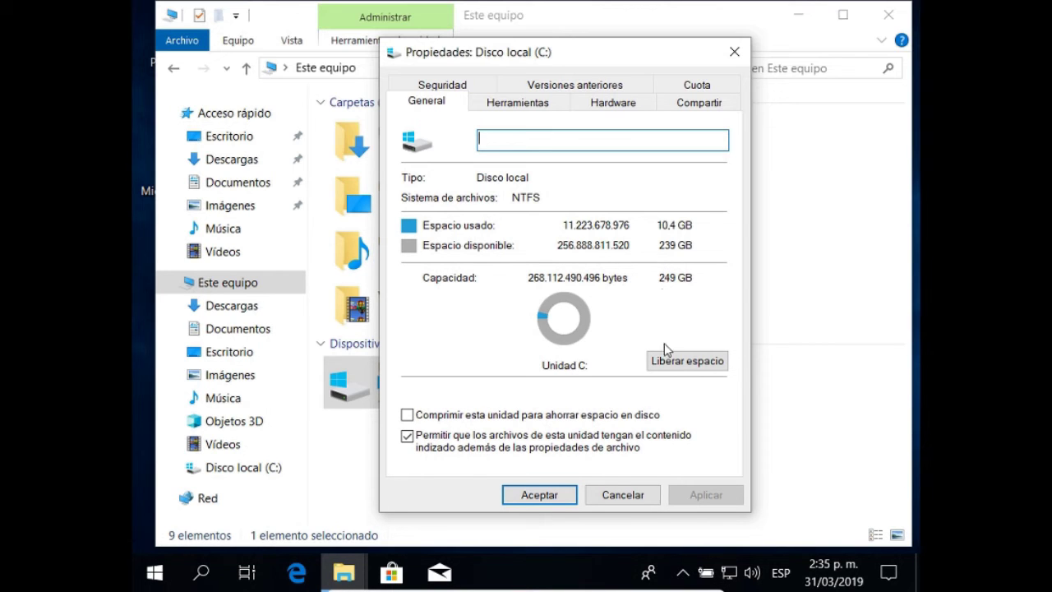
{"action": "left_click", "coordinate": [539, 495]}
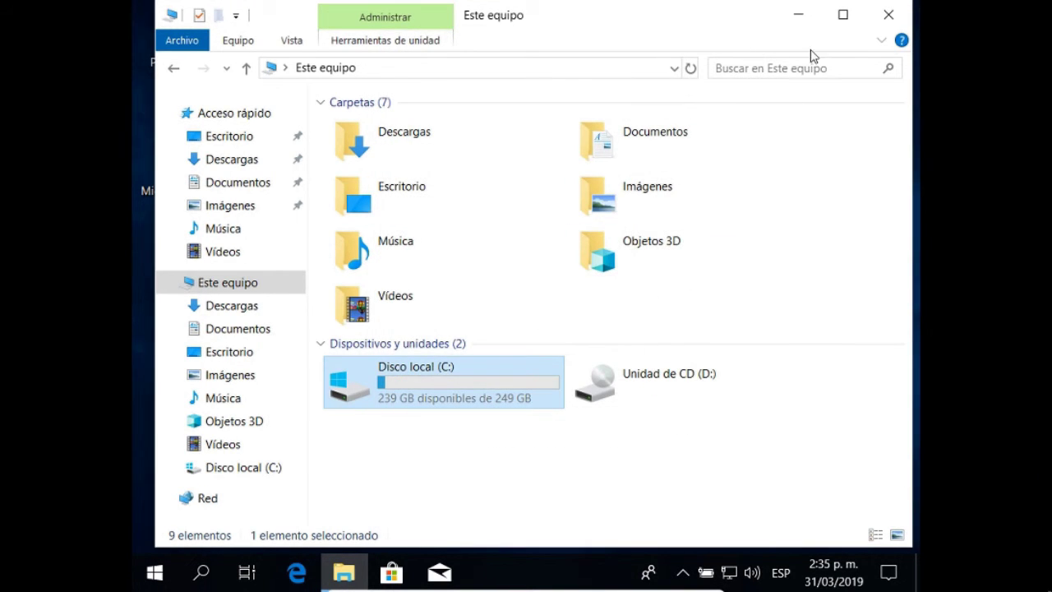
{"action": "left_click", "coordinate": [889, 15]}
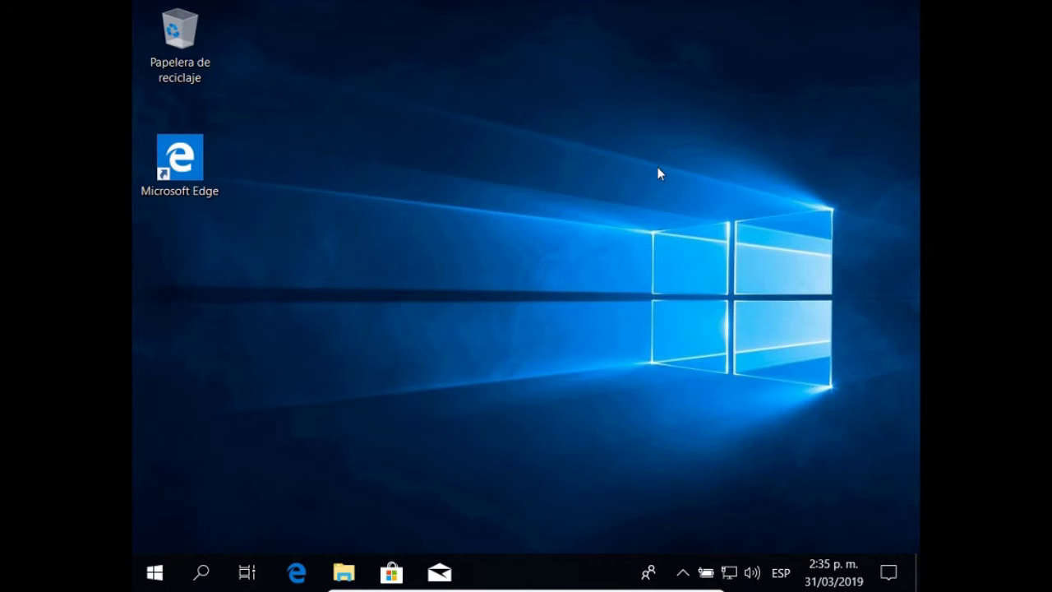
- Shut down the Windows 10 guest via Start > Power > Apagar, then close VirtualBox Manager
{"action": "left_click", "coordinate": [157, 575]}
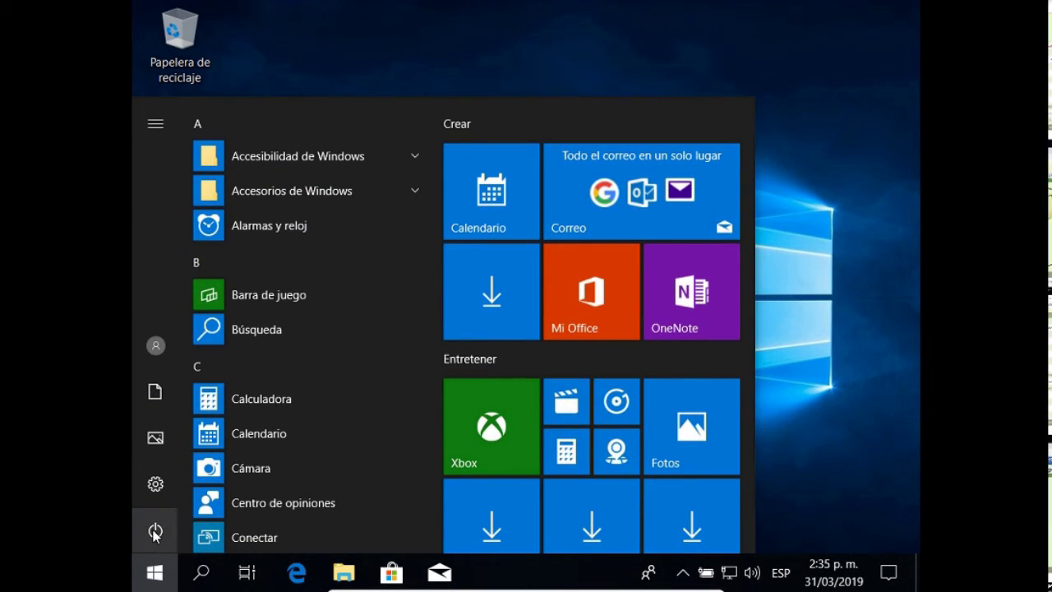
{"action": "left_click", "coordinate": [154, 532]}
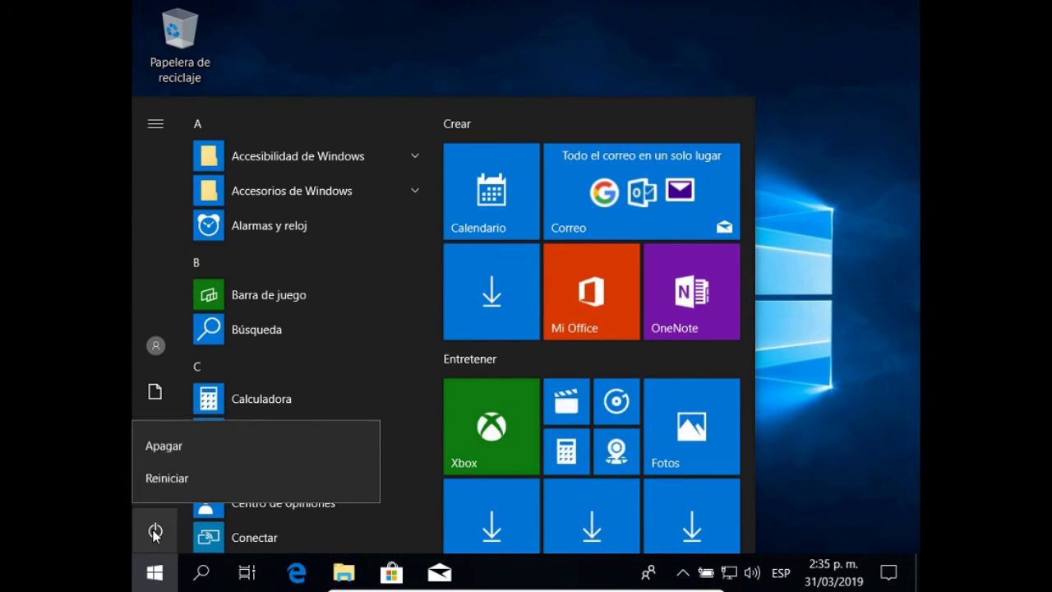
{"action": "left_click", "coordinate": [171, 449]}
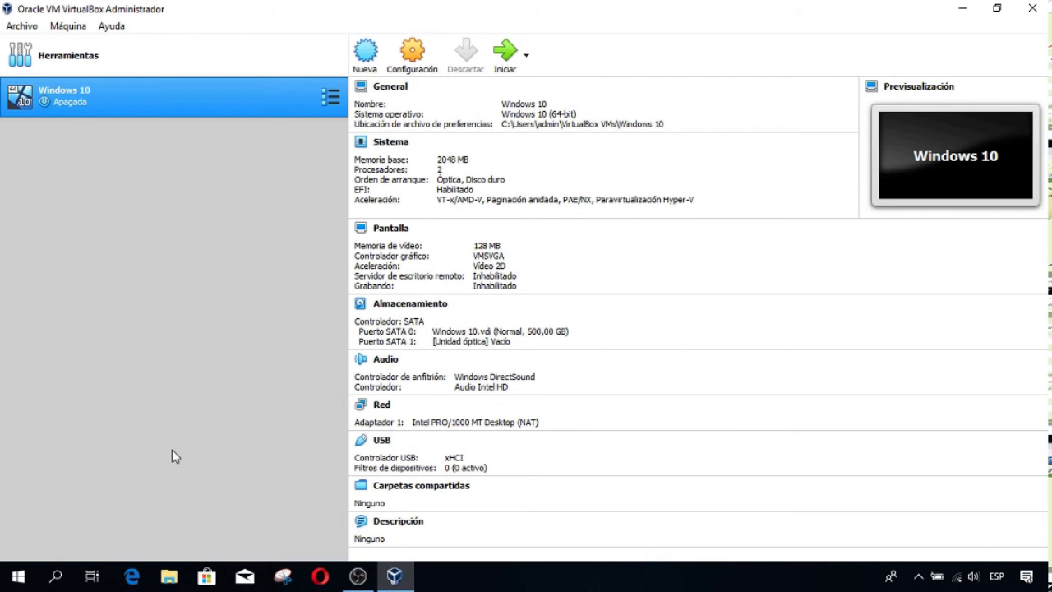
{"action": "left_click", "coordinate": [1032, 8]}
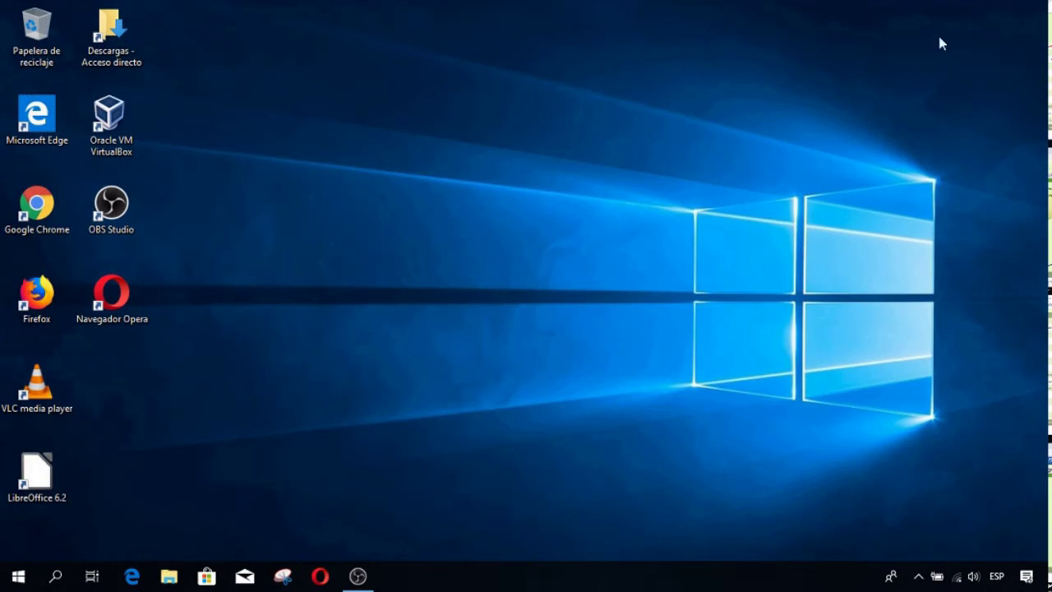
- In File Explorer, browse to C:\Usuarios\<user folder>\VirtualBox VMs\Windows 10
{"action": "left_click", "coordinate": [169, 574]}
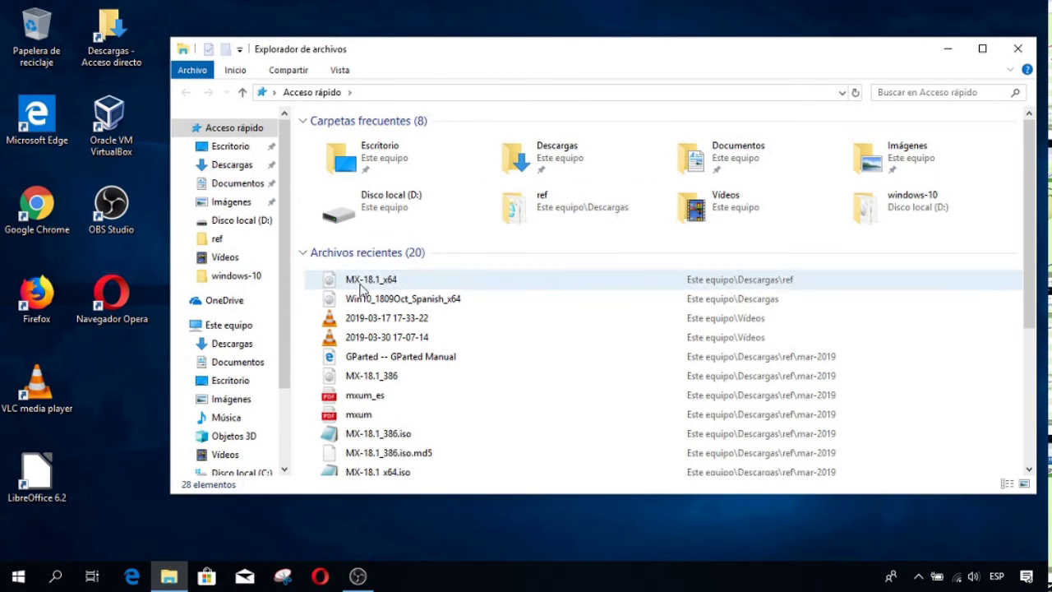
{"action": "left_click", "coordinate": [230, 326]}
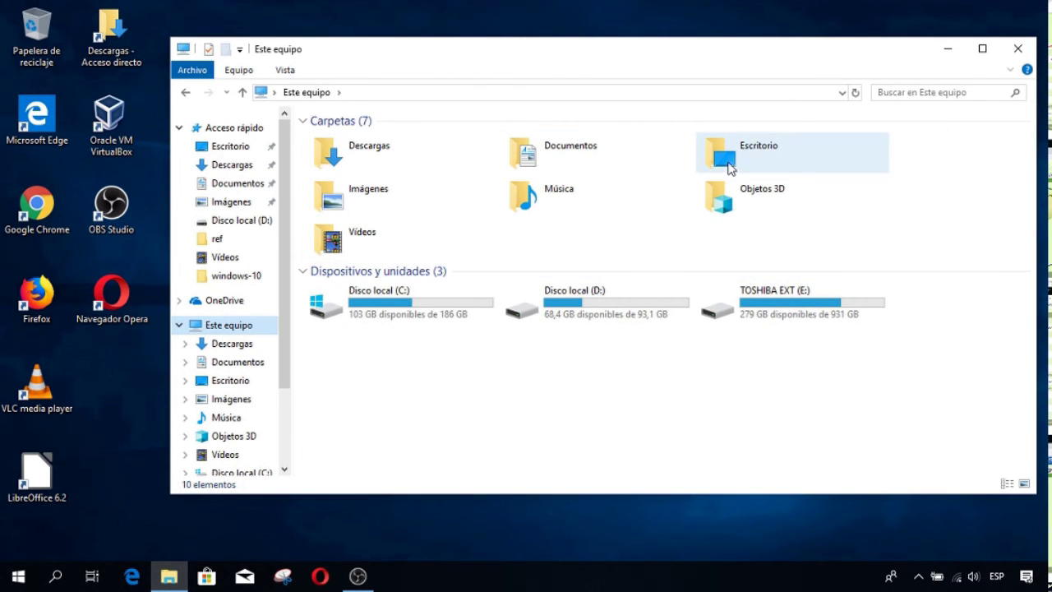
{"action": "left_click", "coordinate": [415, 310]}
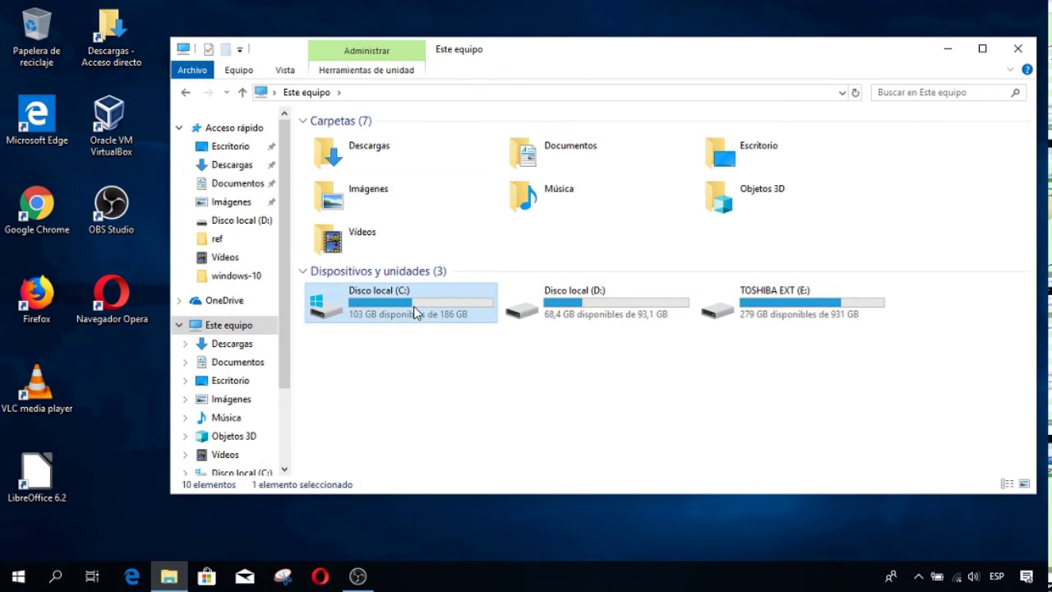
{"action": "double_click", "coordinate": [413, 309]}
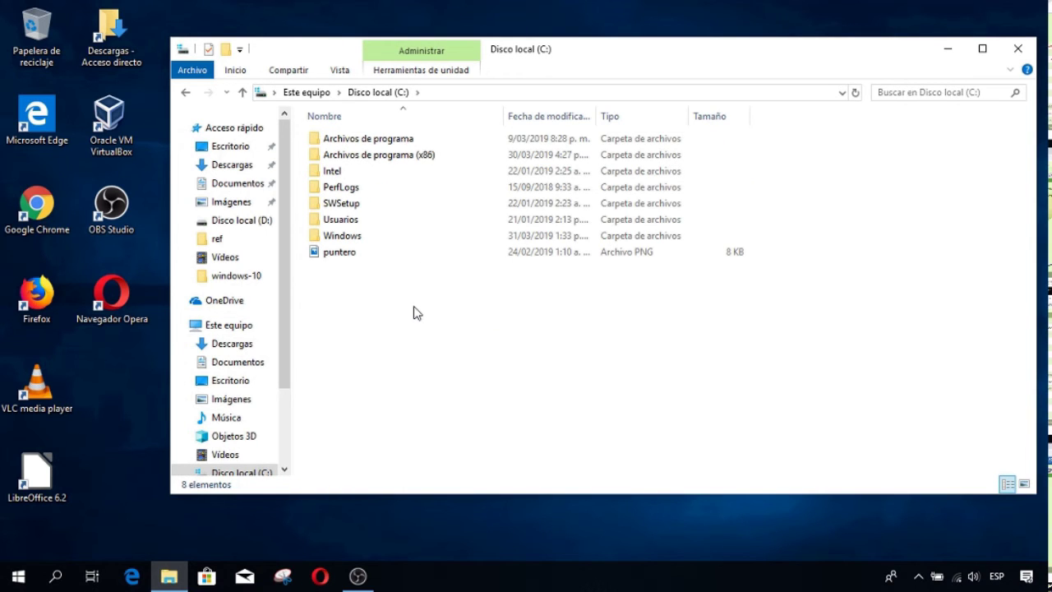
{"action": "double_click", "coordinate": [342, 222]}
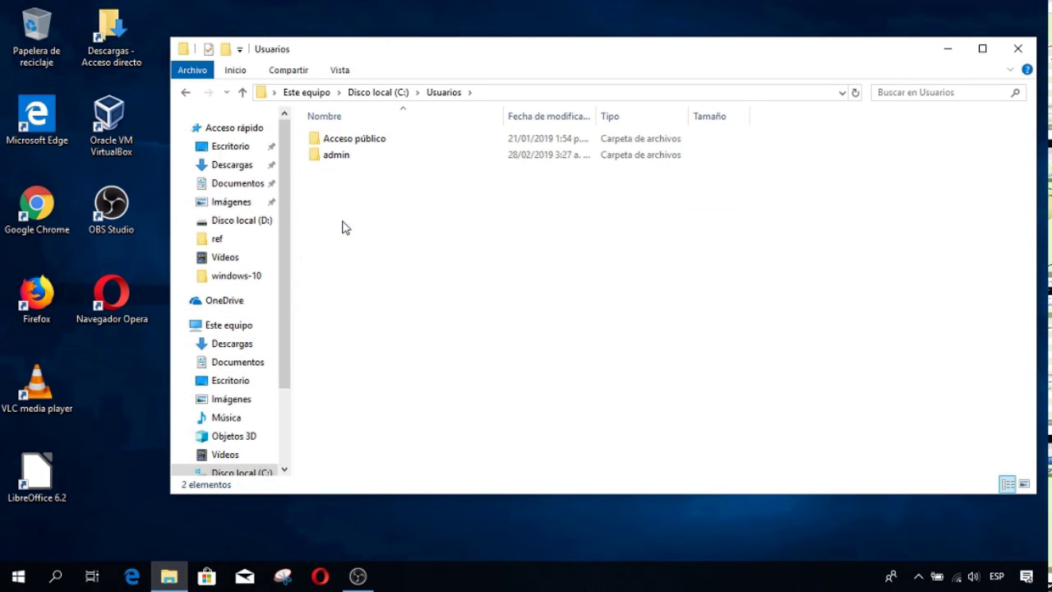
{"action": "double_click", "coordinate": [346, 155]}
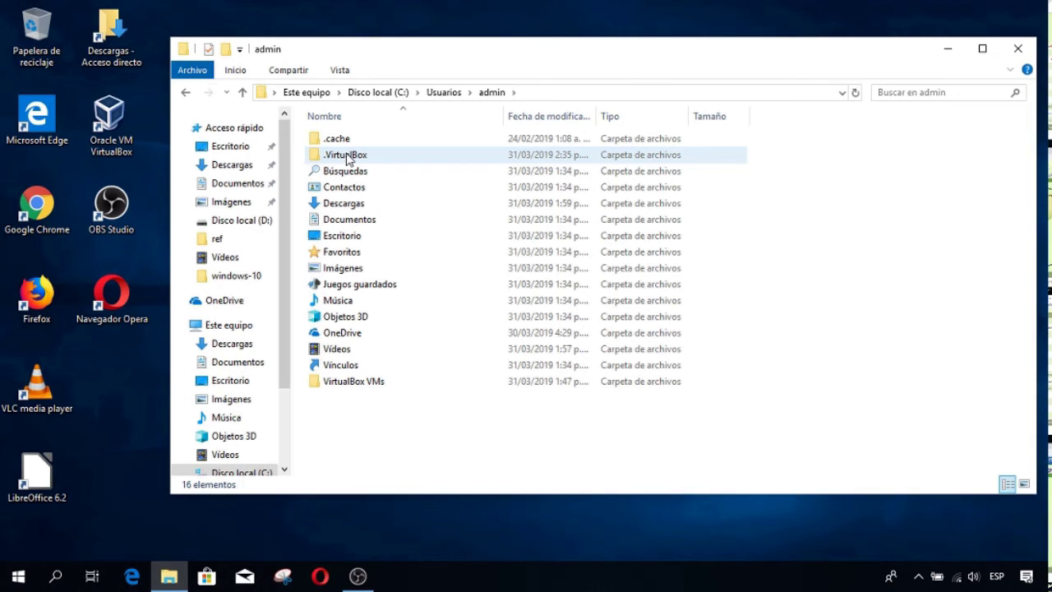
{"action": "double_click", "coordinate": [353, 382]}
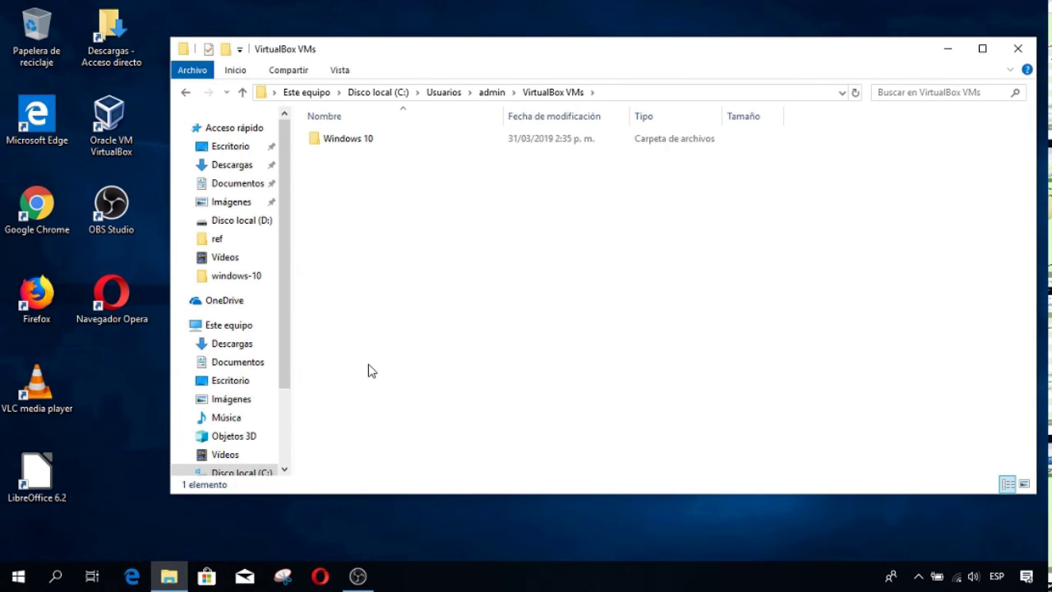
{"action": "double_click", "coordinate": [337, 140]}
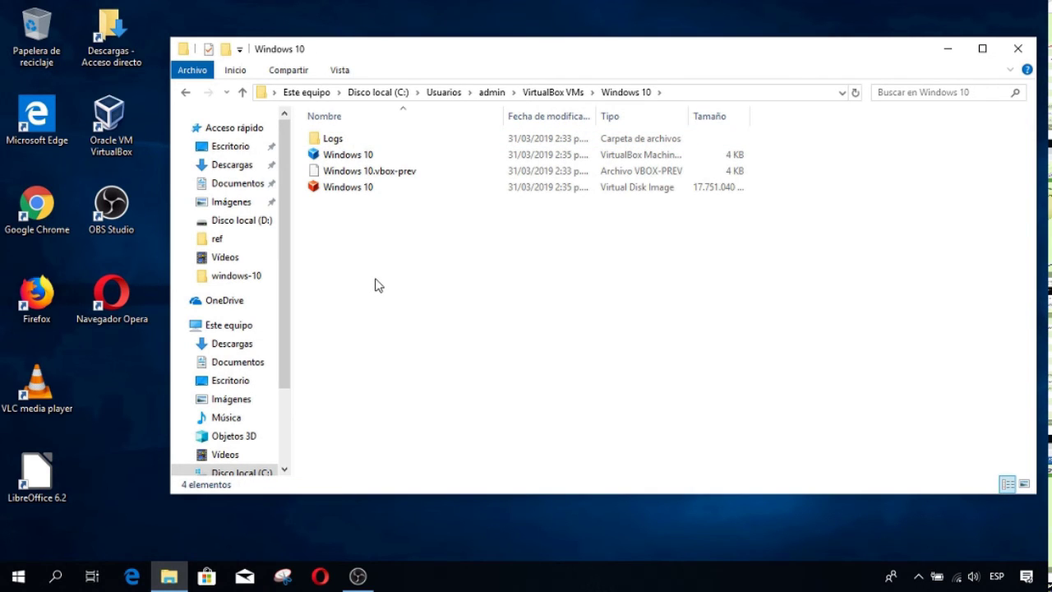
- Open the Windows 10 .vdi properties and confirm its size on disk is 16,9 GB
{"action": "right_click", "coordinate": [349, 191]}
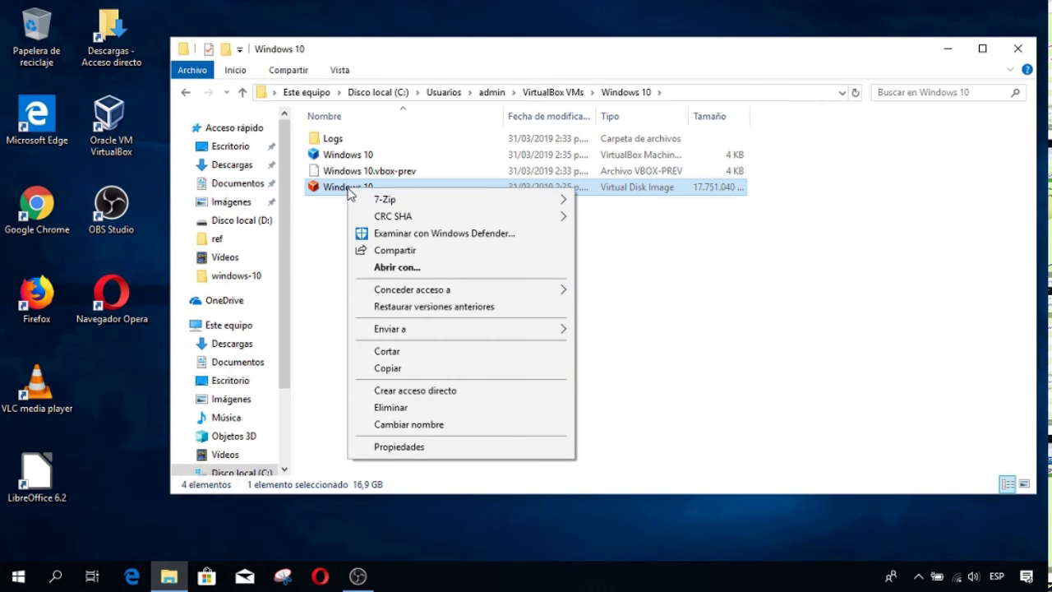
{"action": "left_click", "coordinate": [423, 448]}
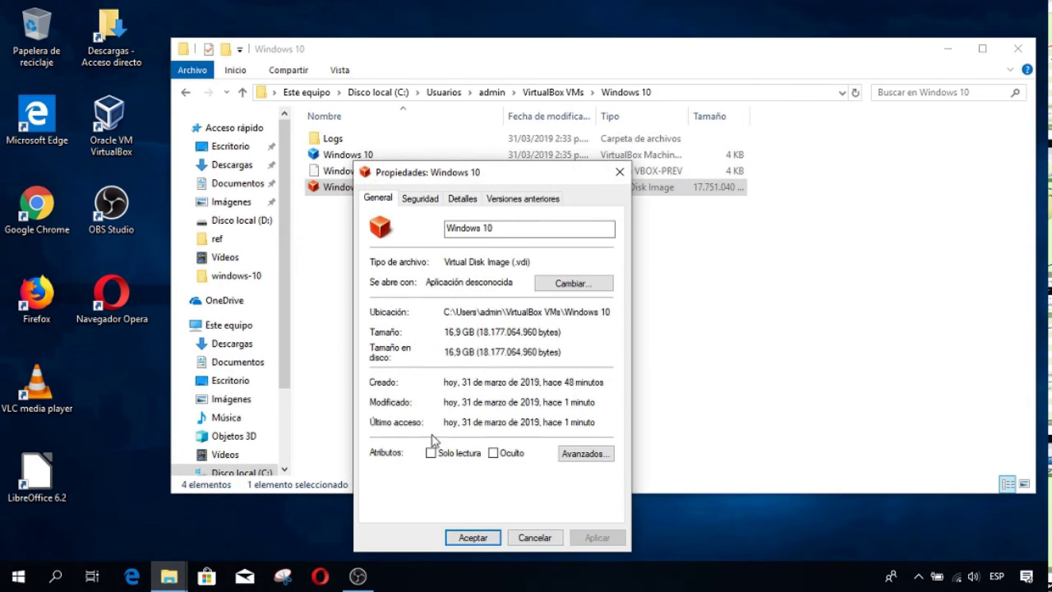
{"action": "left_click_drag", "start_coordinate": [500, 179], "coordinate": [584, 79]}
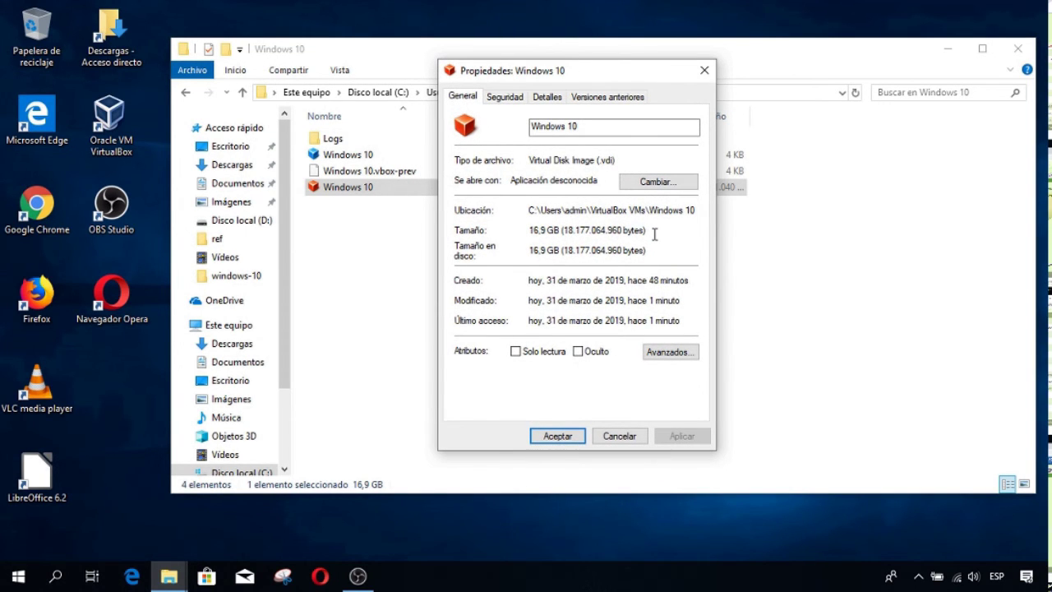
{"action": "left_click_drag", "start_coordinate": [655, 249], "coordinate": [535, 257]}
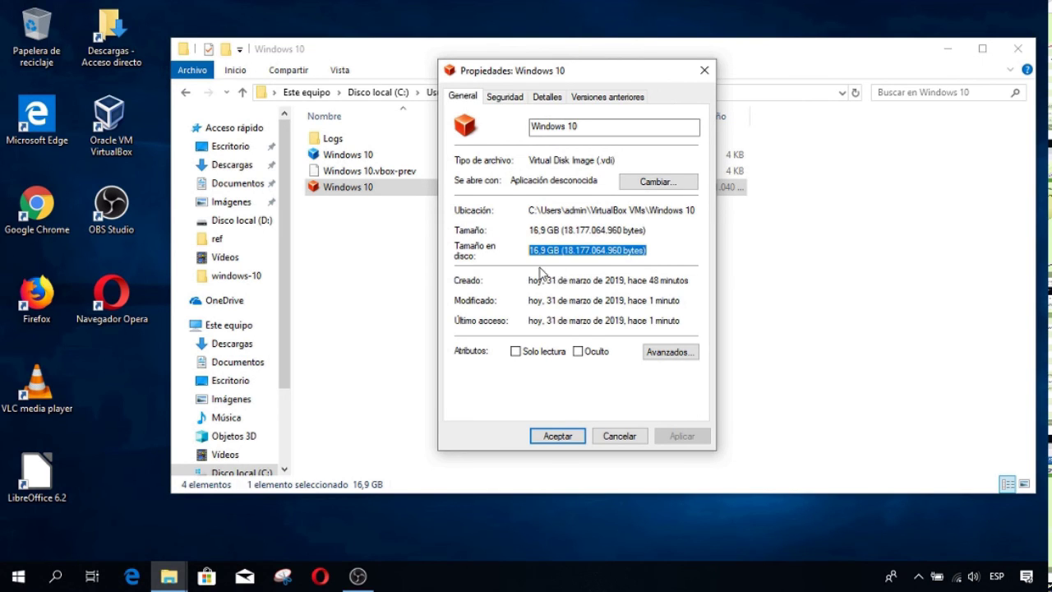
{"action": "left_click", "coordinate": [550, 438]}
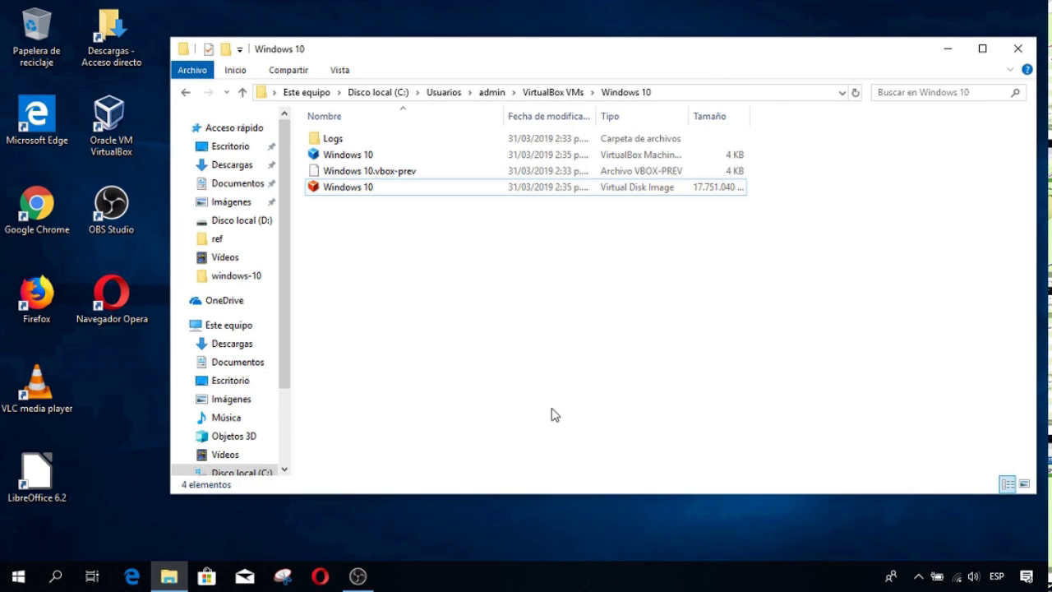
- Close File Explorer and launch VirtualBox Manager from the desktop shortcut
{"action": "left_click", "coordinate": [1018, 49]}
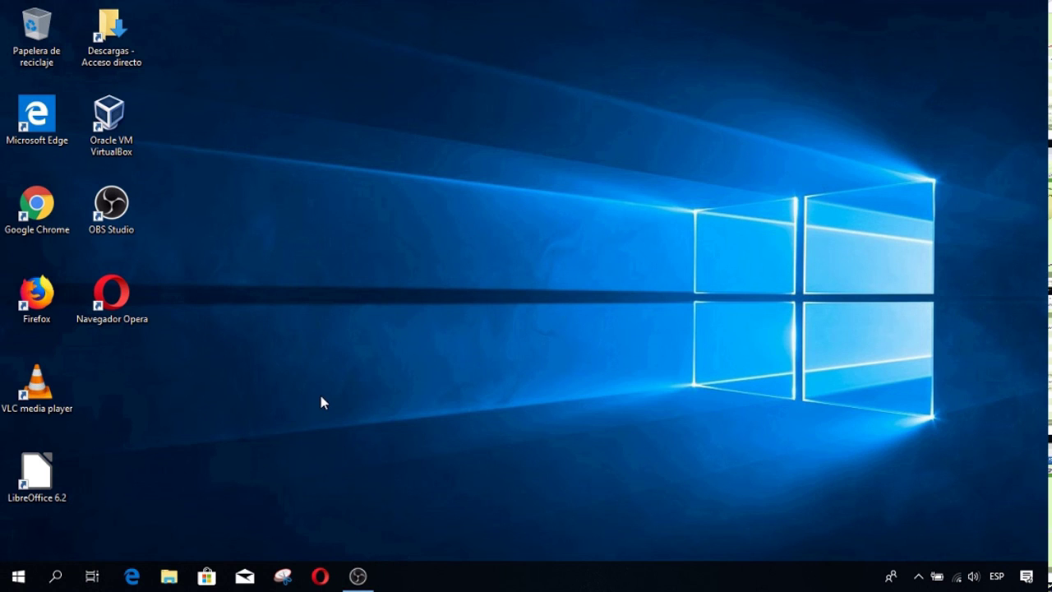
{"action": "left_click", "coordinate": [113, 122]}
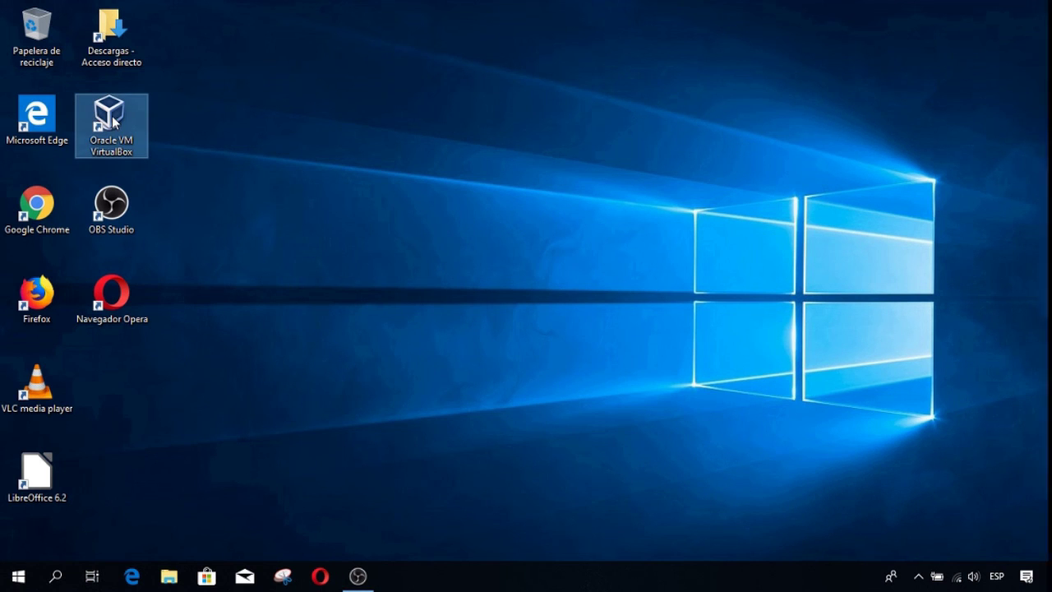
{"action": "double_click", "coordinate": [112, 122]}
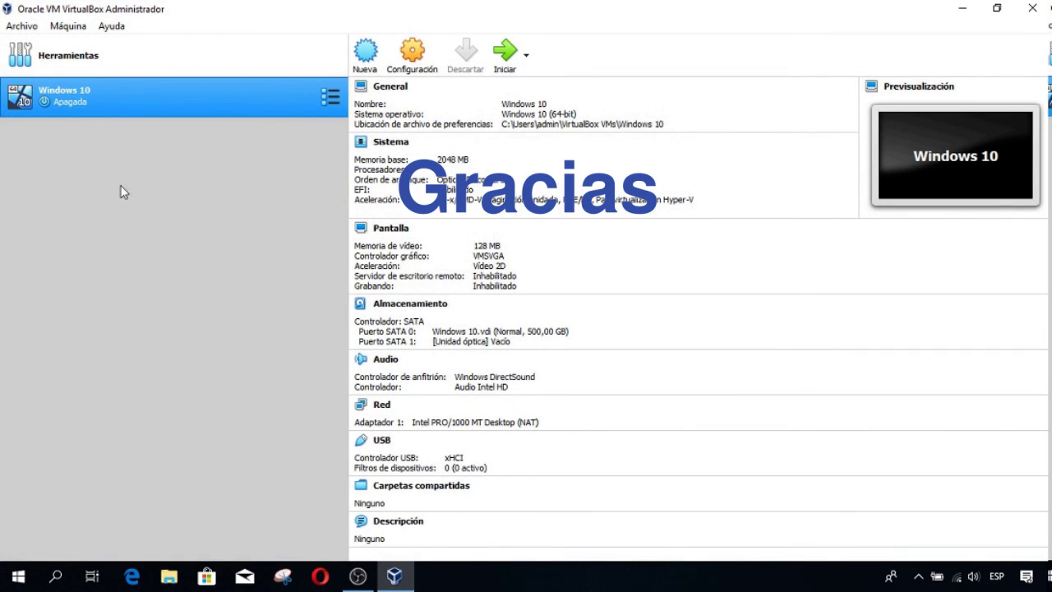